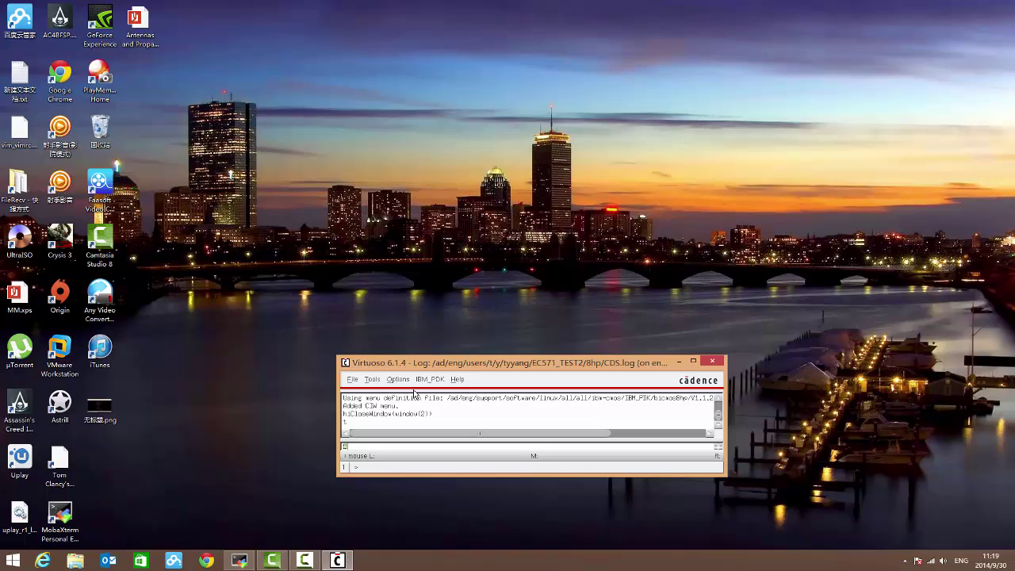
# Create a new library named EC571_TEST3 in the 8hp directory with the option to compile an ASCII technology file.
pyautogui.moveTo(591, 370); pyautogui.dragTo(592, 383)
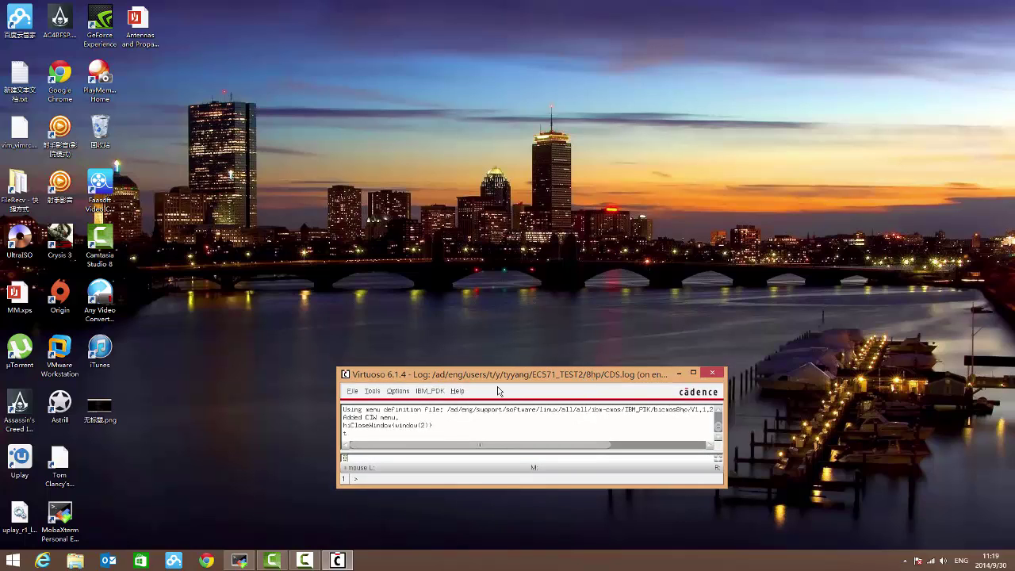
pyautogui.click(353, 395)
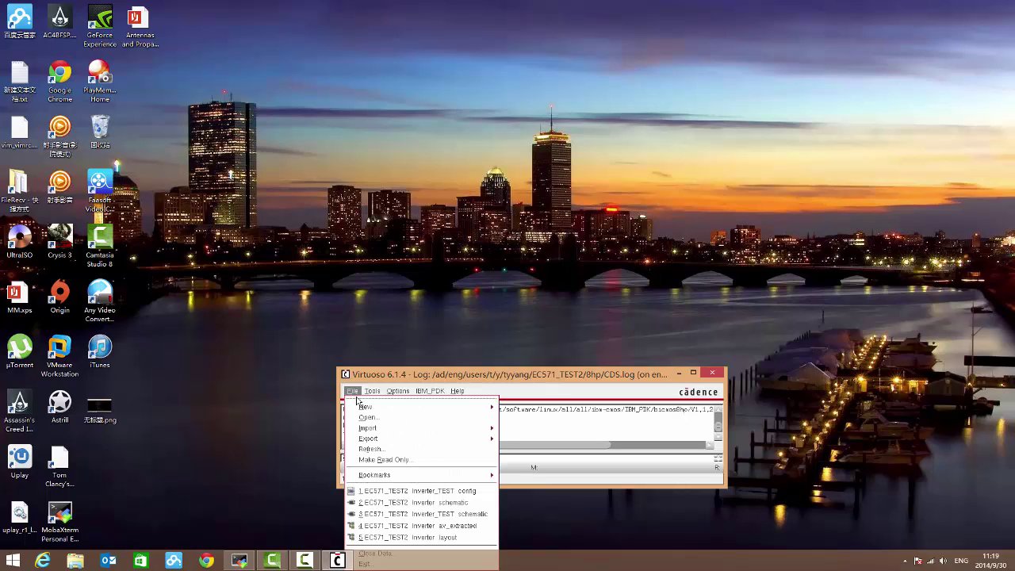
pyautogui.moveTo(447, 407)
pyautogui.click(522, 414)
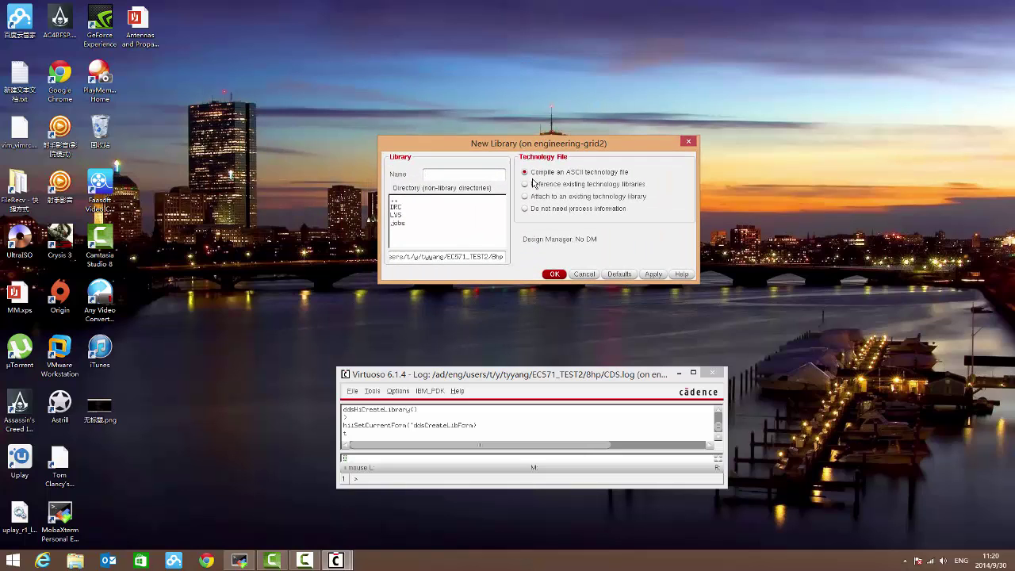
pyautogui.write('EC571_TEST3')
pyautogui.doubleClick(444, 175)
pyautogui.click(444, 175)
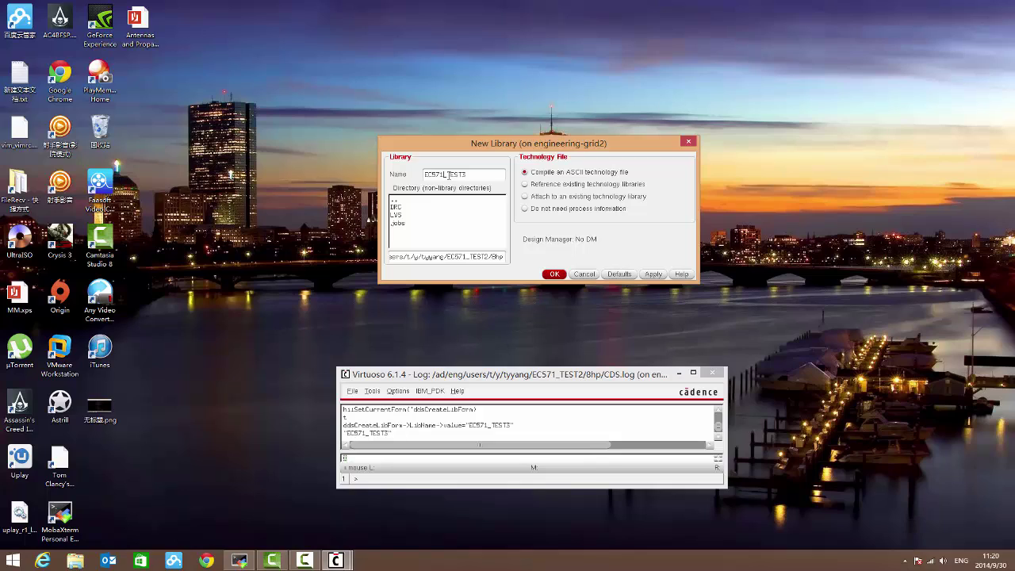
pyautogui.moveTo(447, 176); pyautogui.dragTo(477, 174)
pyautogui.click(476, 175)
pyautogui.click(556, 274)
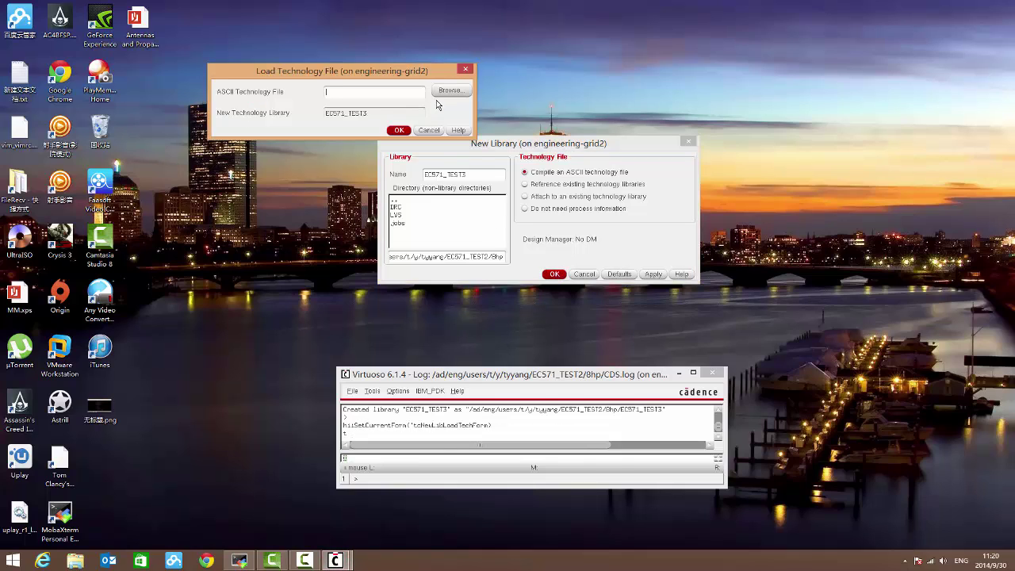
# Browse for the ASCII technology file, starting from the computer's root directory and going to /ad/eng/opt.
pyautogui.moveTo(409, 76); pyautogui.dragTo(447, 80)
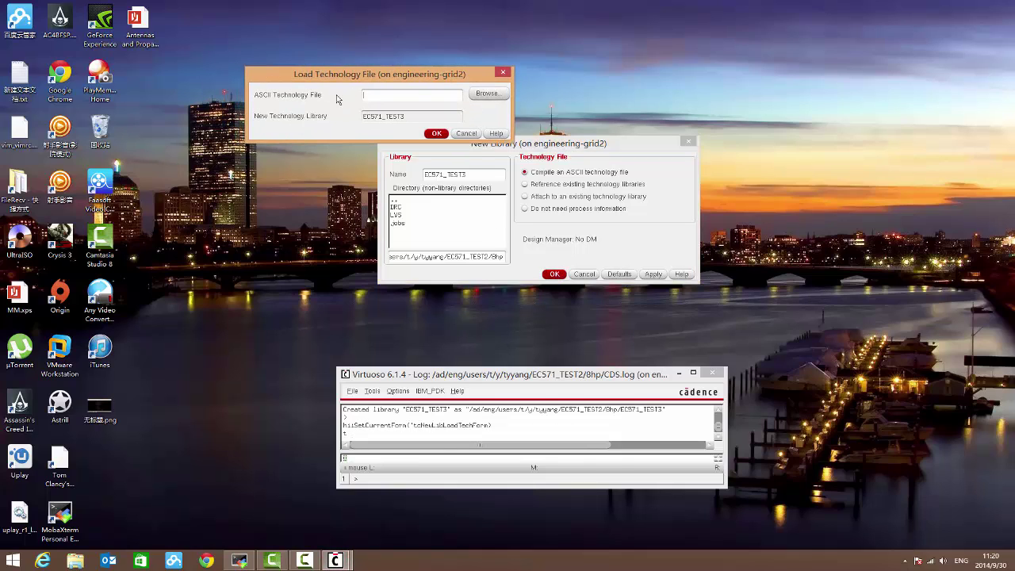
pyautogui.click(496, 93)
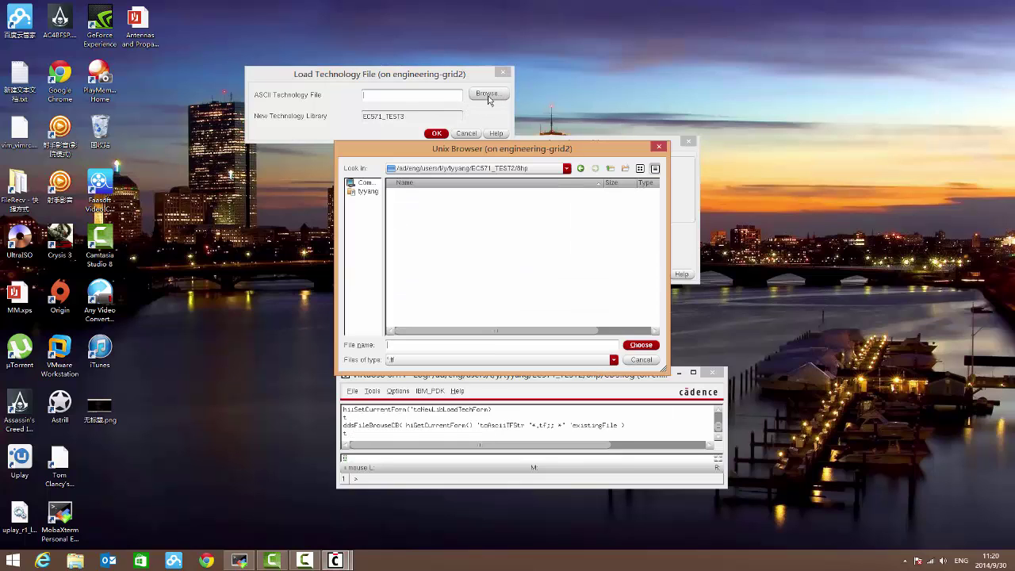
pyautogui.click(581, 168)
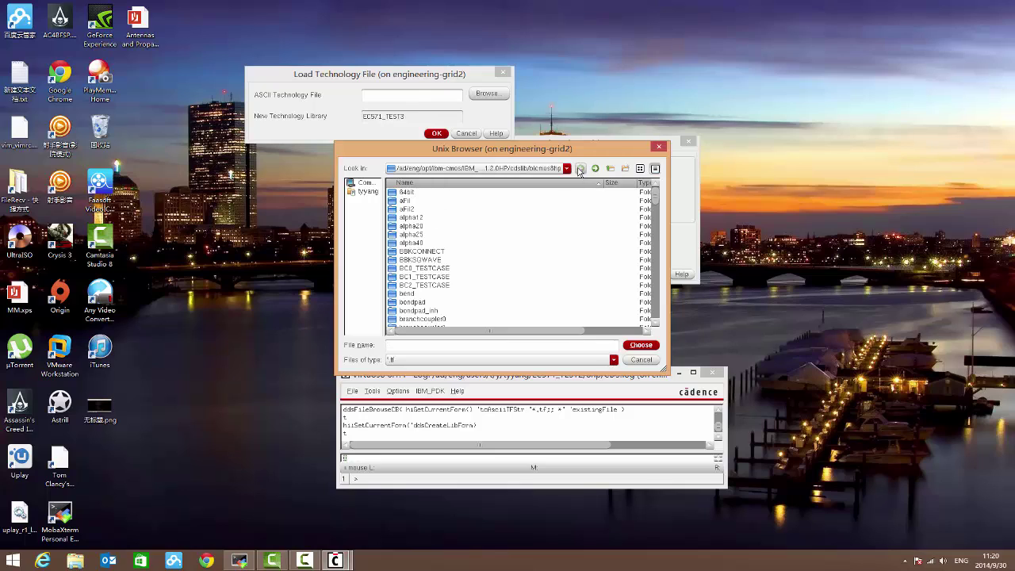
pyautogui.click(365, 184)
pyautogui.doubleClick(393, 193)
pyautogui.doubleClick(403, 201)
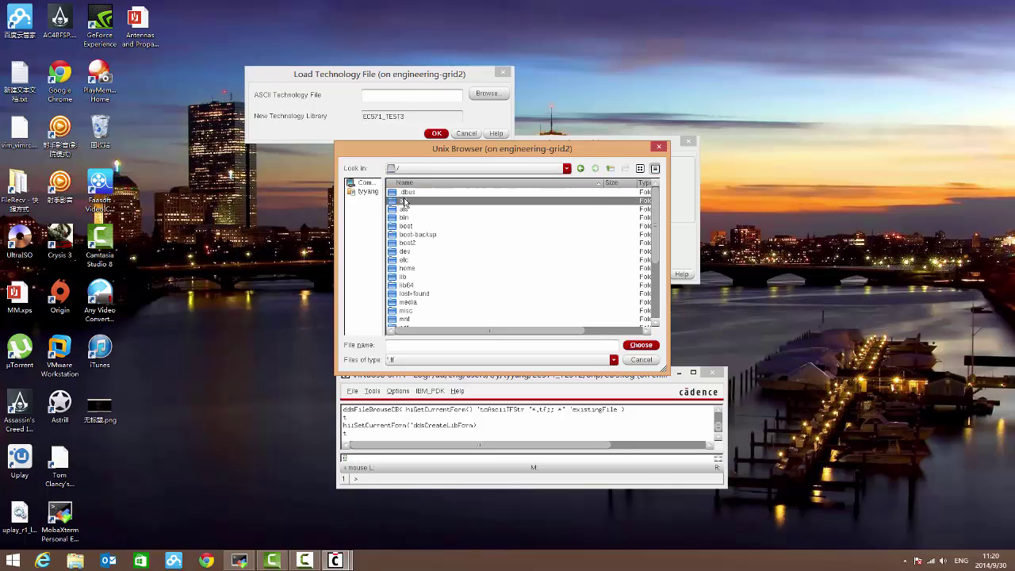
pyautogui.doubleClick(404, 194)
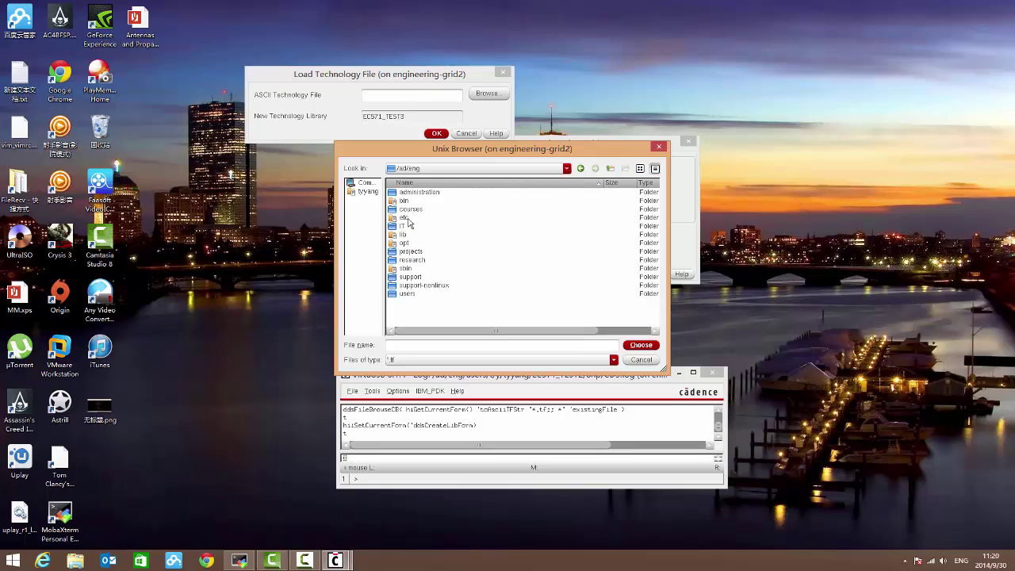
pyautogui.doubleClick(405, 246)
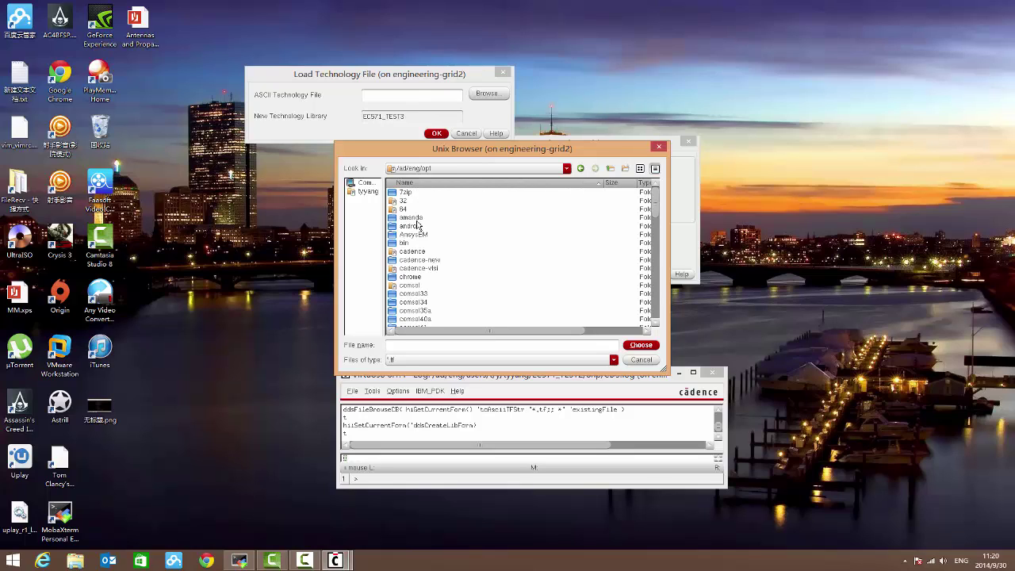
# Go into the ibm-cmos/IBM_PDK/bicmos8hp/V1.1.2.0HP folder of the file browser.
pyautogui.scroll(-4, 429, 265)
pyautogui.scroll(-3, 428, 265)
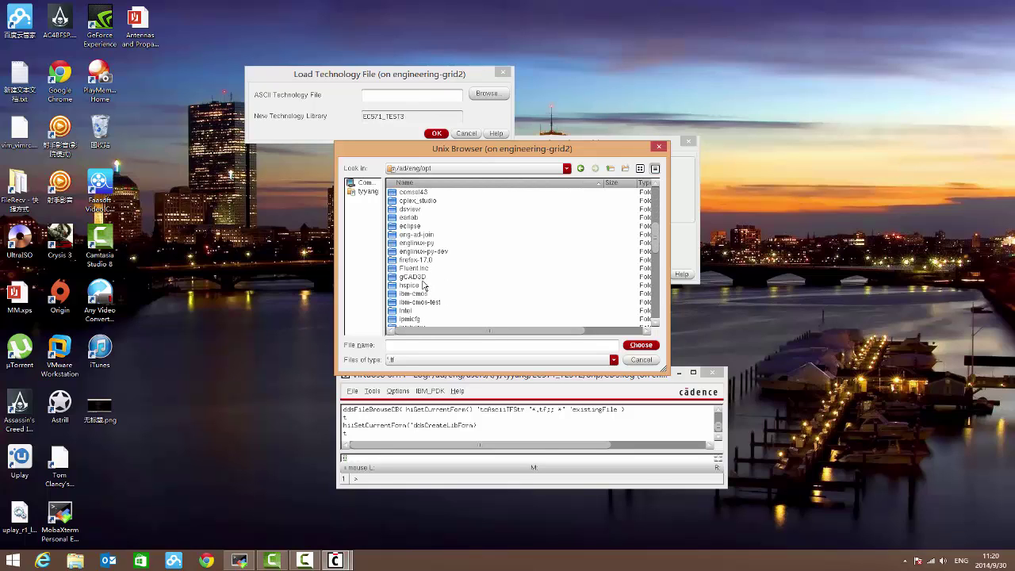
pyautogui.doubleClick(425, 285)
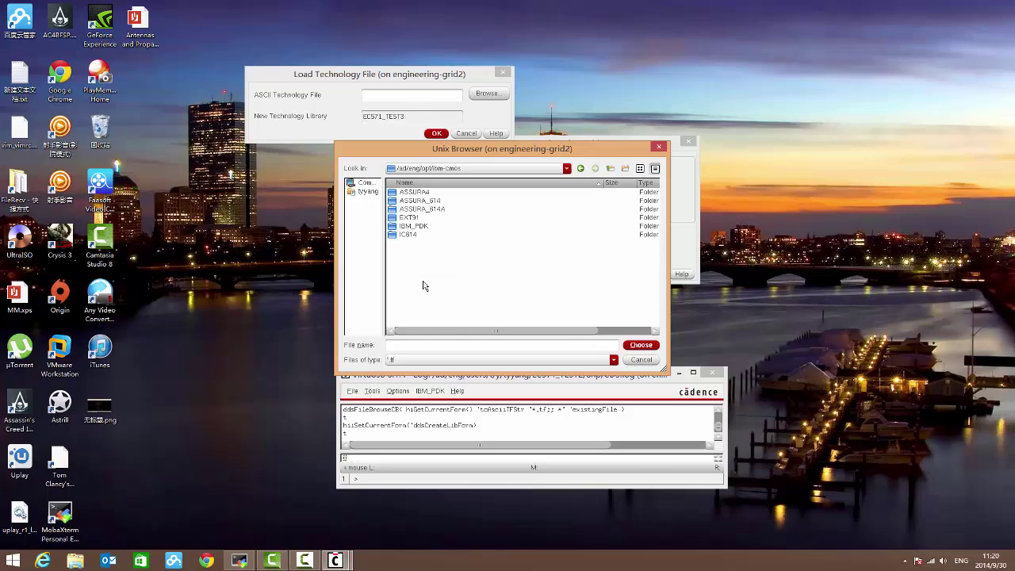
pyautogui.doubleClick(422, 228)
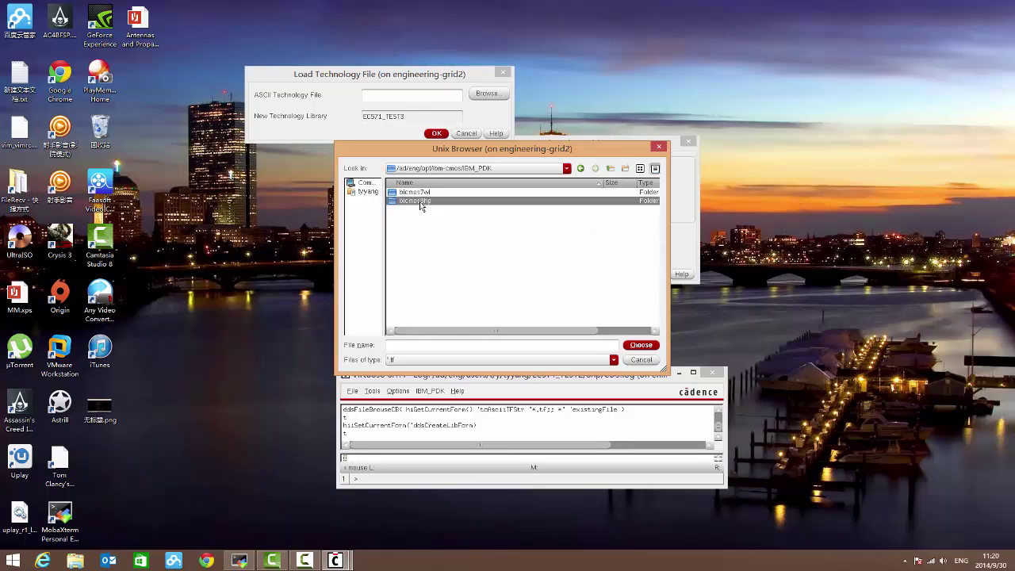
pyautogui.doubleClick(419, 202)
pyautogui.click(426, 226)
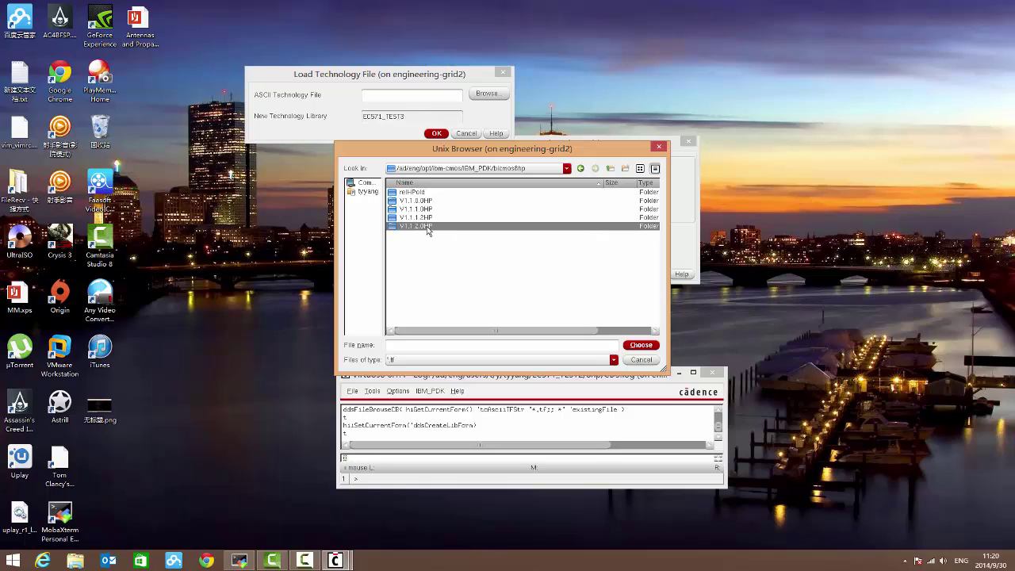
pyautogui.doubleClick(427, 227)
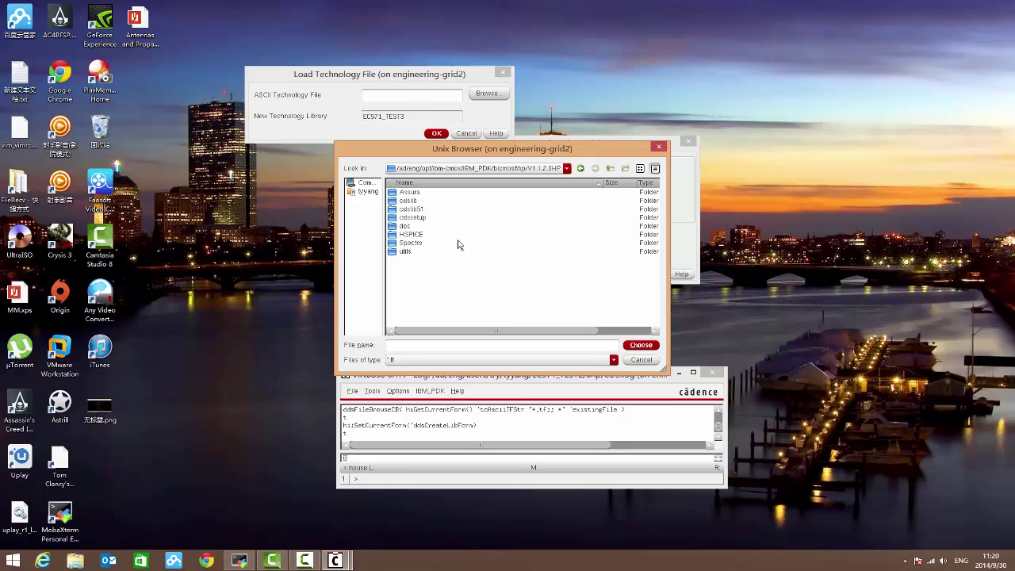
# Open the cdslib/bicmos8hp folder inside the V1.1.2.0HP kit directory.
pyautogui.doubleClick(419, 219)
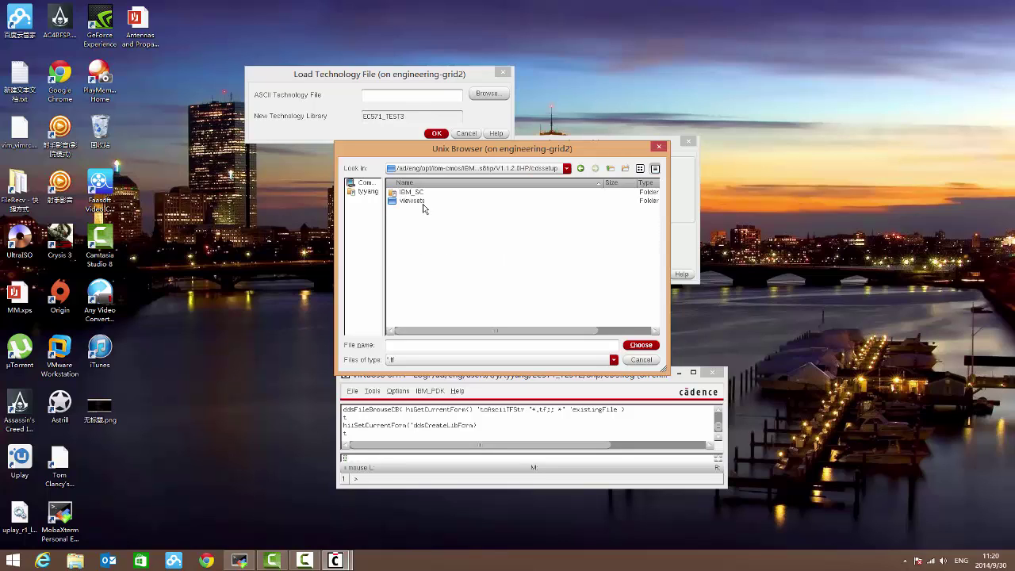
pyautogui.click(579, 169)
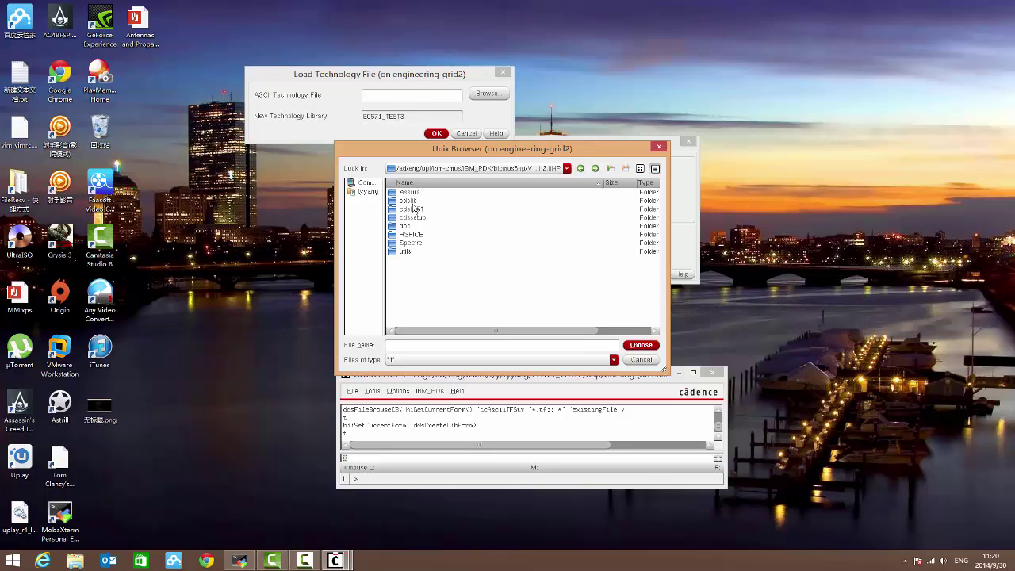
pyautogui.doubleClick(414, 208)
pyautogui.doubleClick(429, 193)
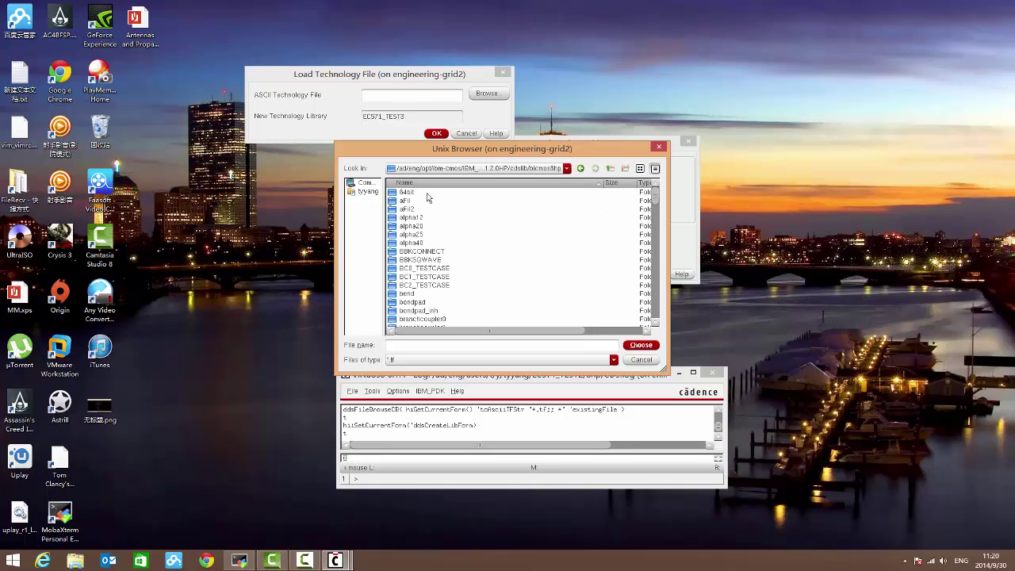
# Show all file types, choose techfile7.asc and load it as the technology file of EC571_TEST3.
pyautogui.scroll(-10, 453, 235)
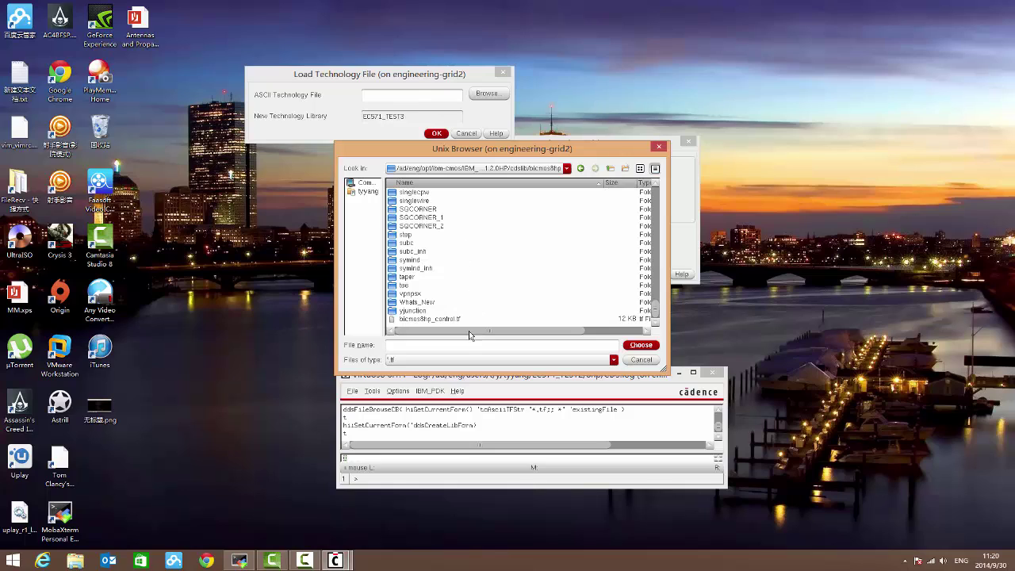
pyautogui.click(450, 359)
pyautogui.click(444, 378)
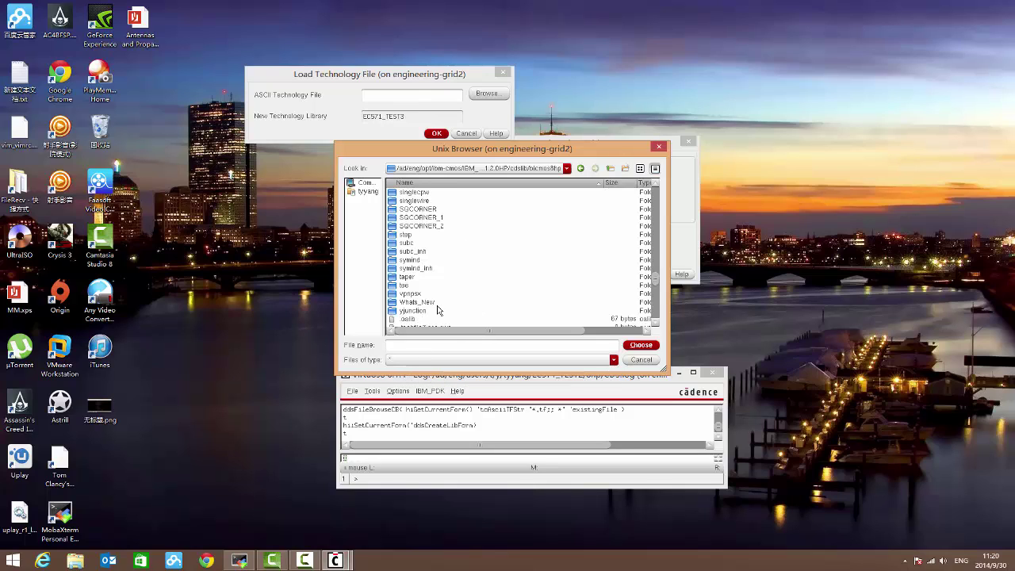
pyautogui.click(429, 311)
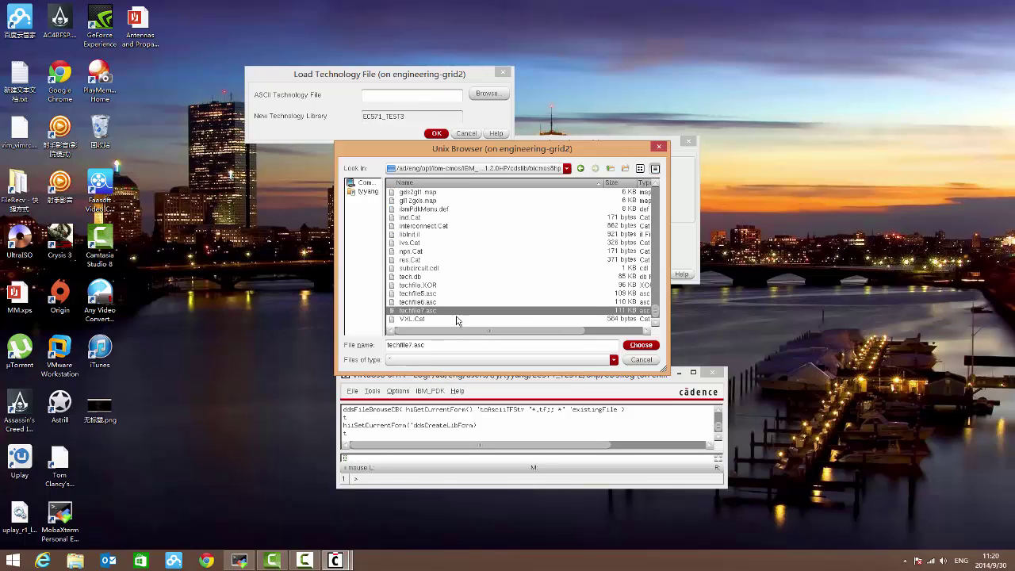
pyautogui.click(644, 346)
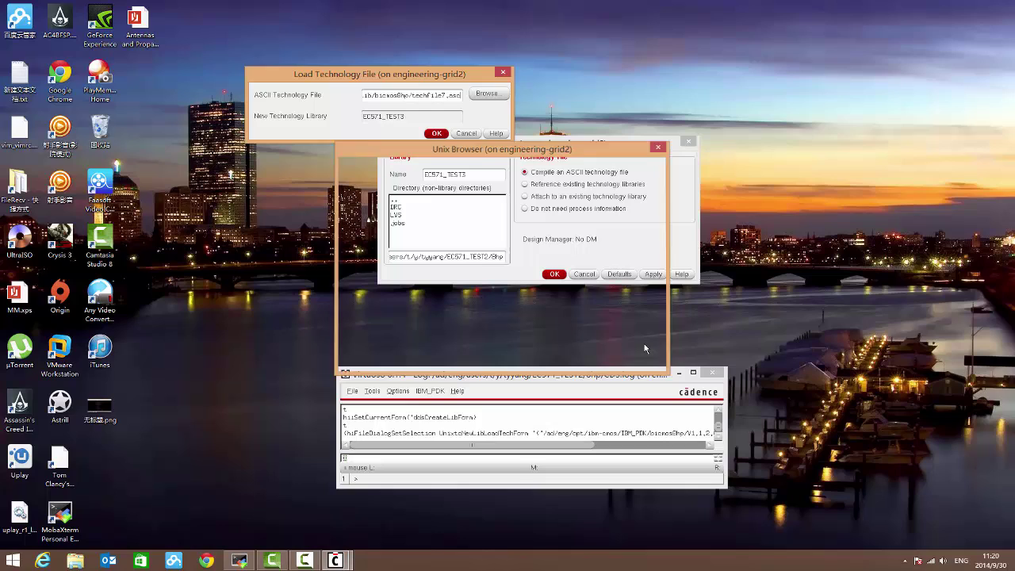
pyautogui.click(436, 133)
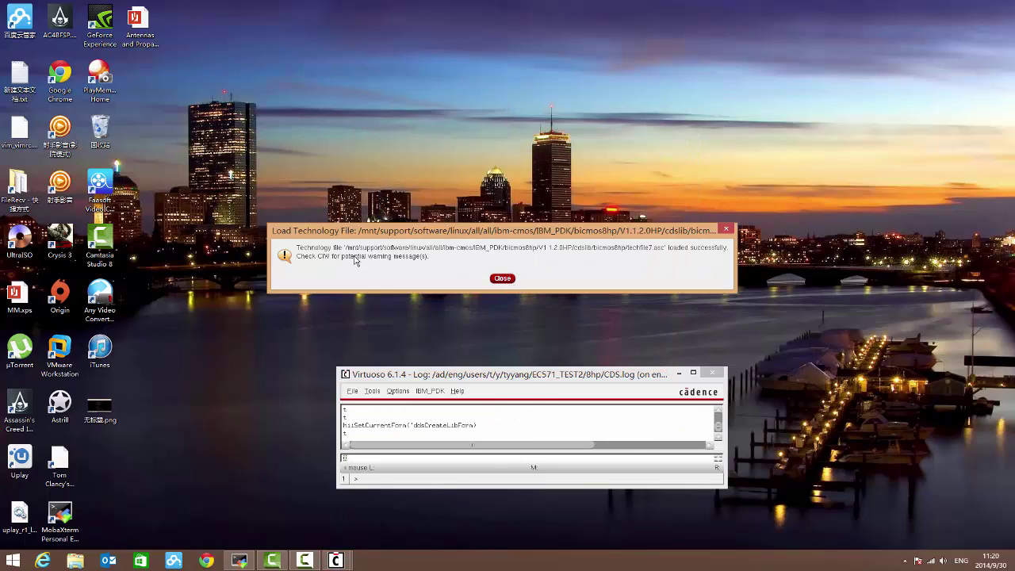
pyautogui.click(503, 279)
# Add IBM_PDK library properties to the bicmos8hp library with bicmos8hp technology and M7 as the number of metal levels.
pyautogui.click(439, 390)
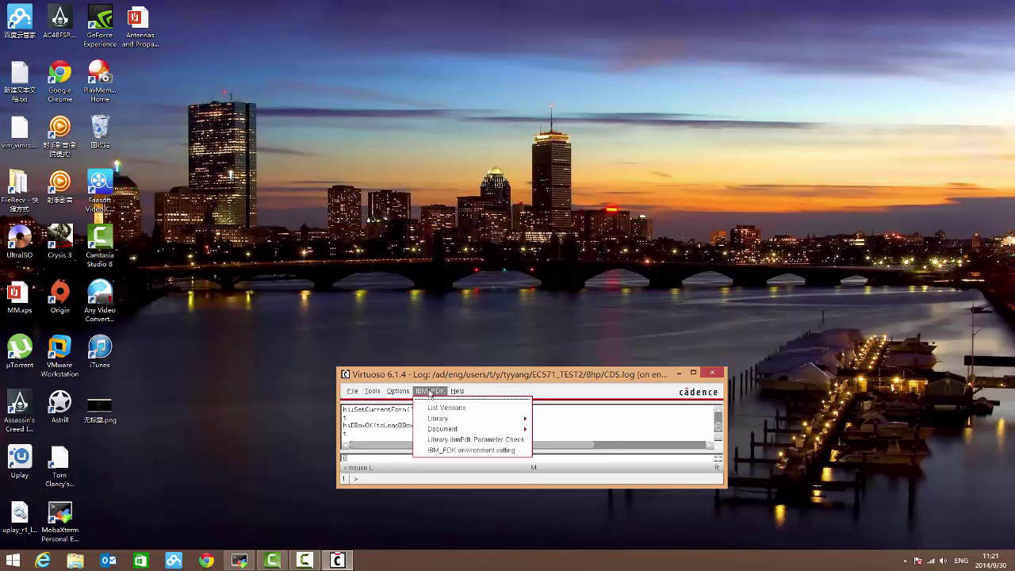
pyautogui.moveTo(518, 418)
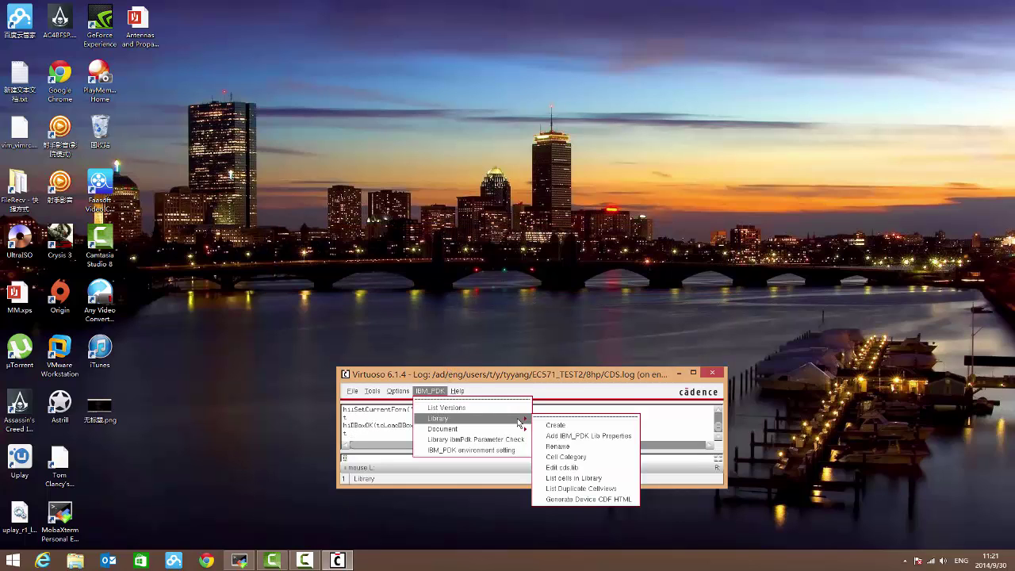
pyautogui.click(588, 437)
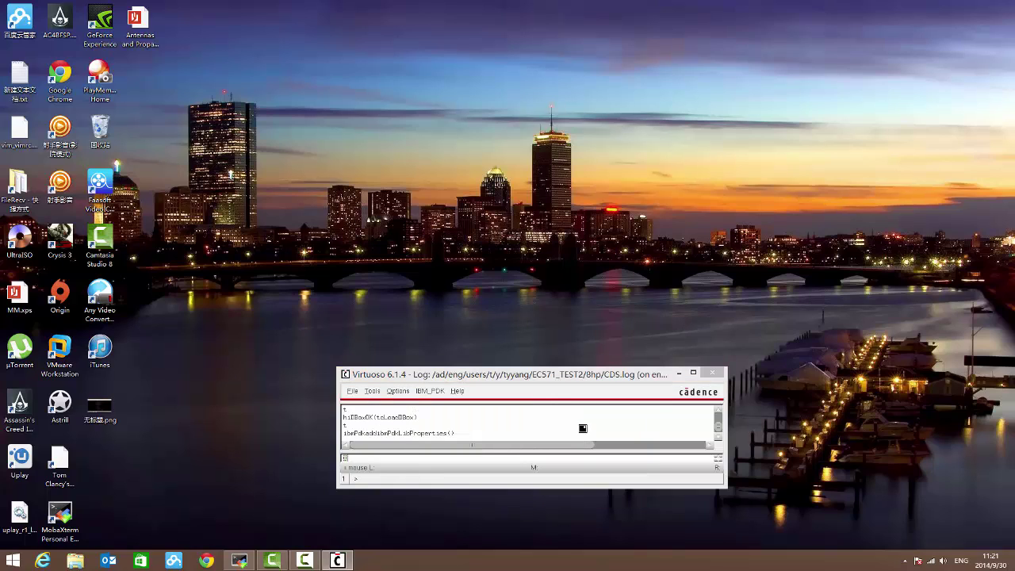
pyautogui.click(313, 87)
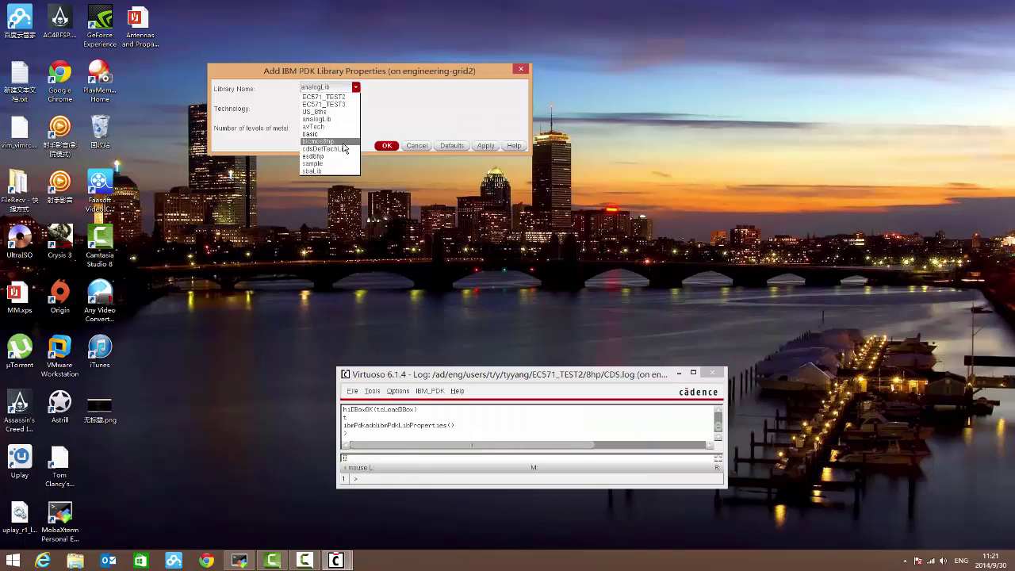
pyautogui.click(339, 141)
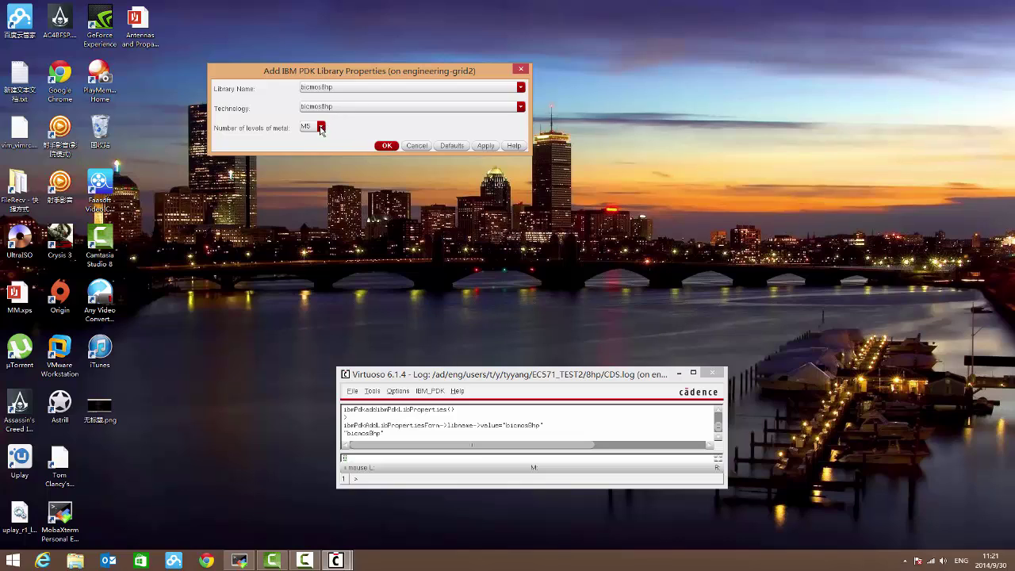
pyautogui.click(321, 127)
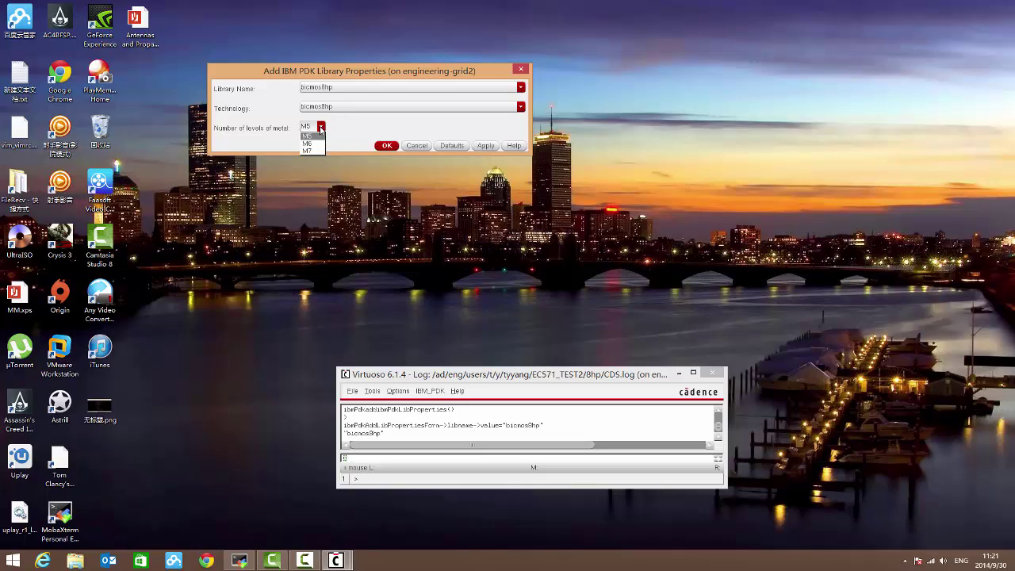
pyautogui.click(309, 150)
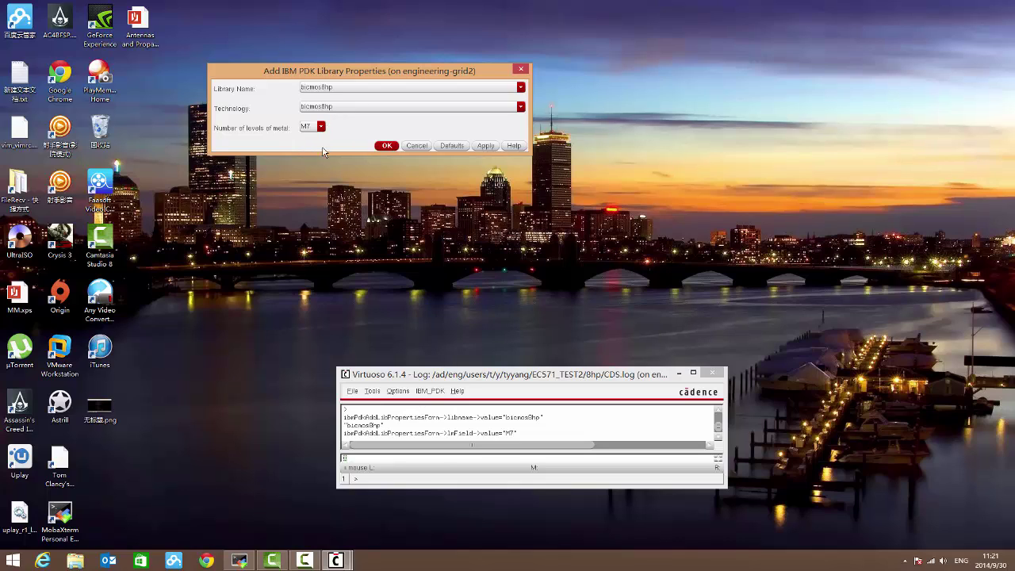
pyautogui.click(387, 146)
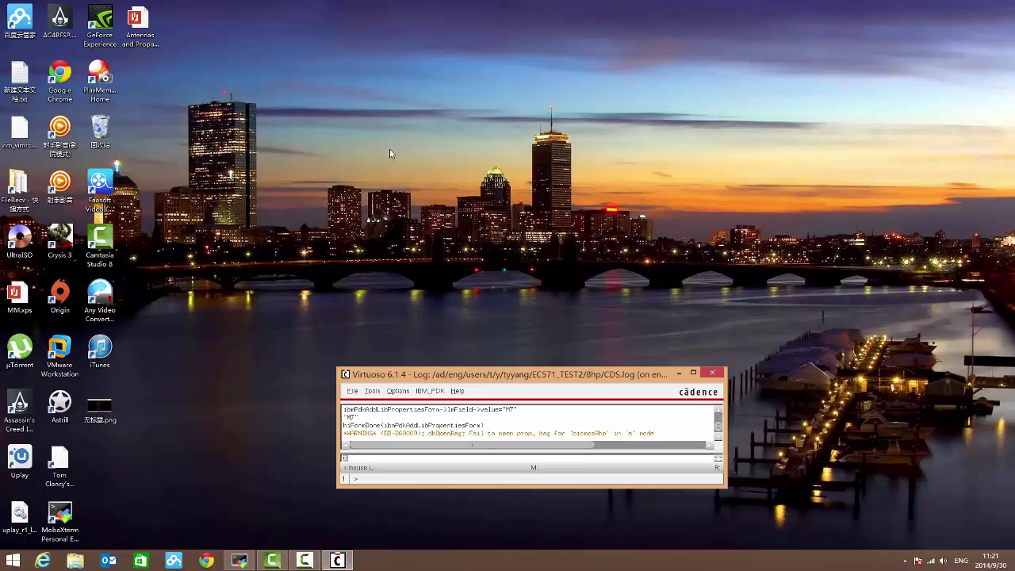
# Open the Library Manager and select the EC571_TEST3 library.
pyautogui.click(373, 391)
pyautogui.click(441, 195)
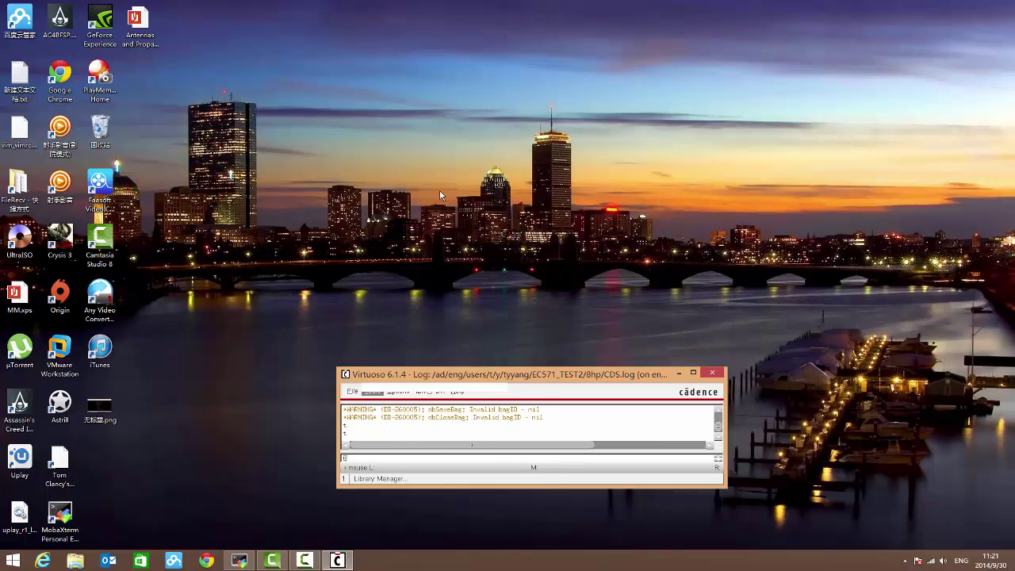
pyautogui.click(282, 118)
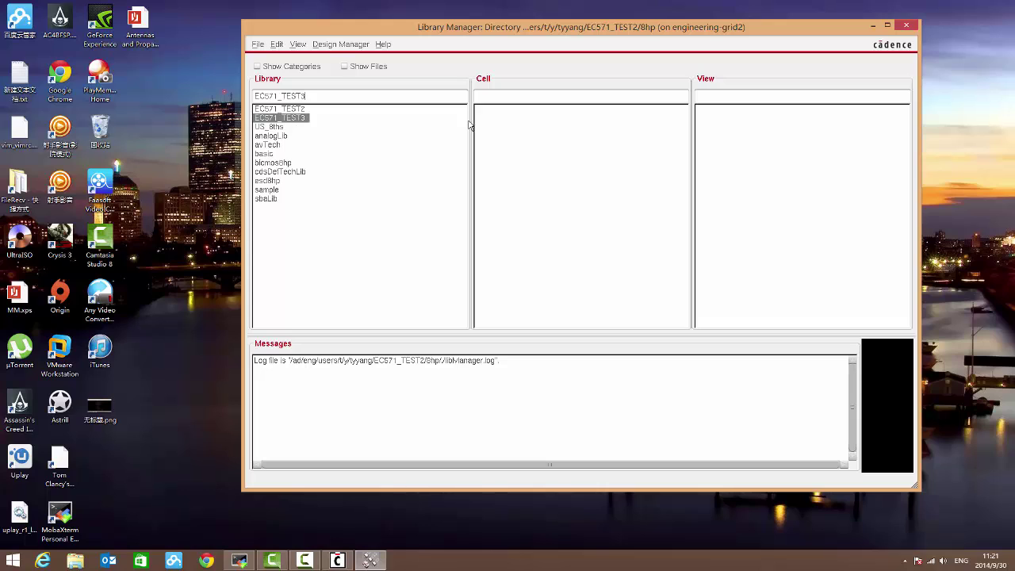
# Create a schematic cell view named inverter in EC571_TEST3, always allowing checkout of the Virtuoso_Schematic_Editor_XL license instead.
pyautogui.click(265, 46)
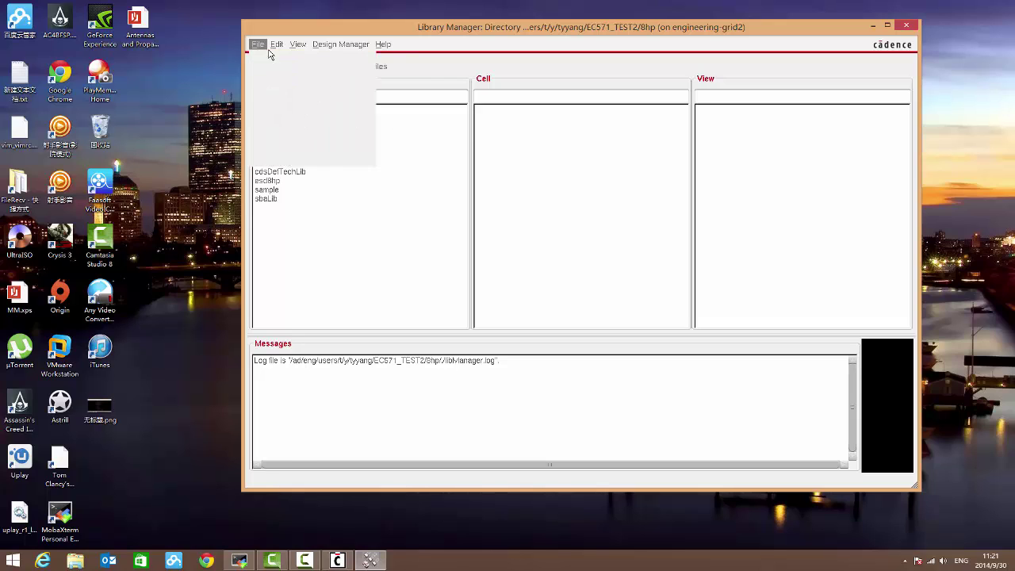
pyautogui.moveTo(287, 59)
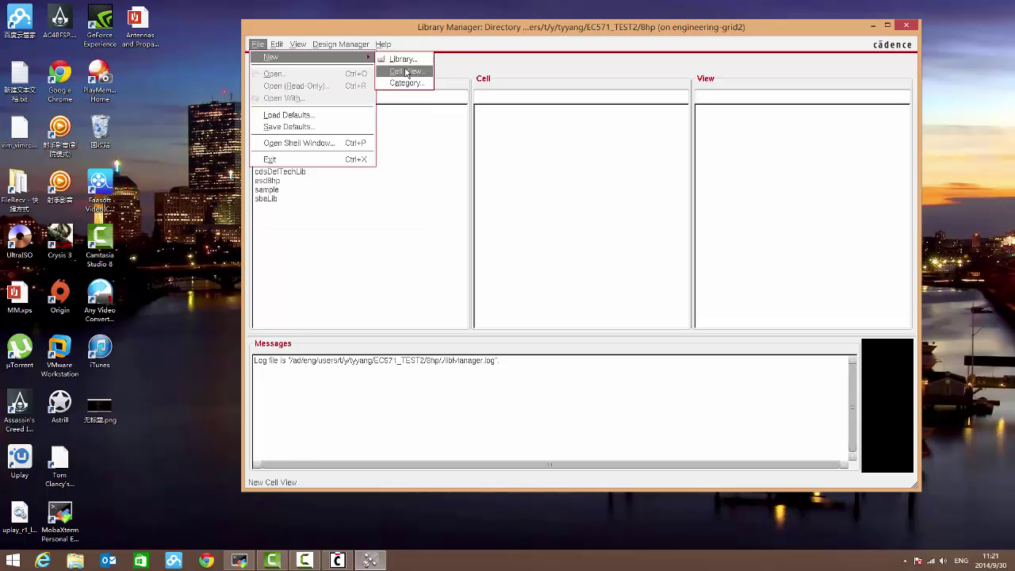
pyautogui.click(406, 72)
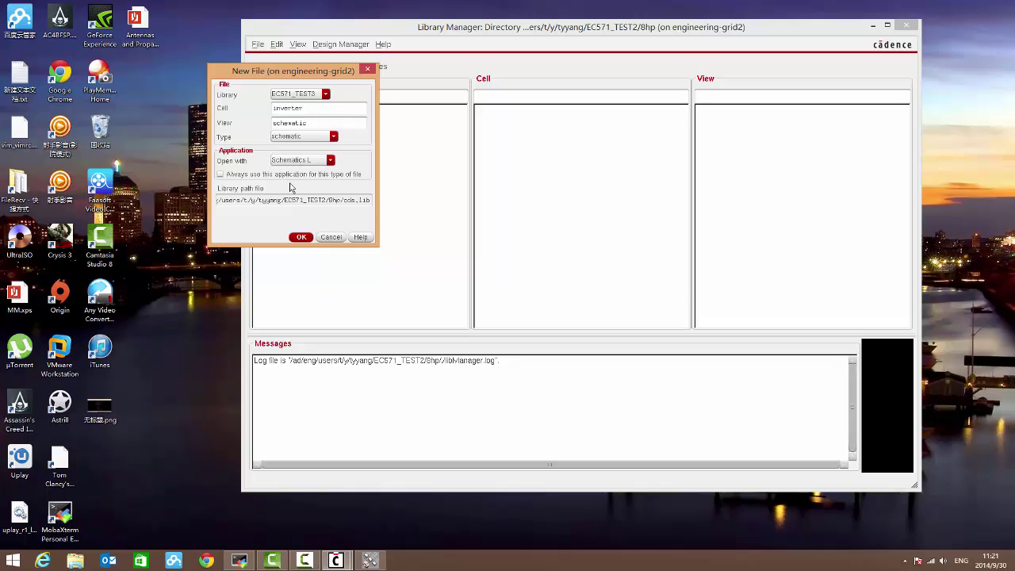
pyautogui.click(301, 237)
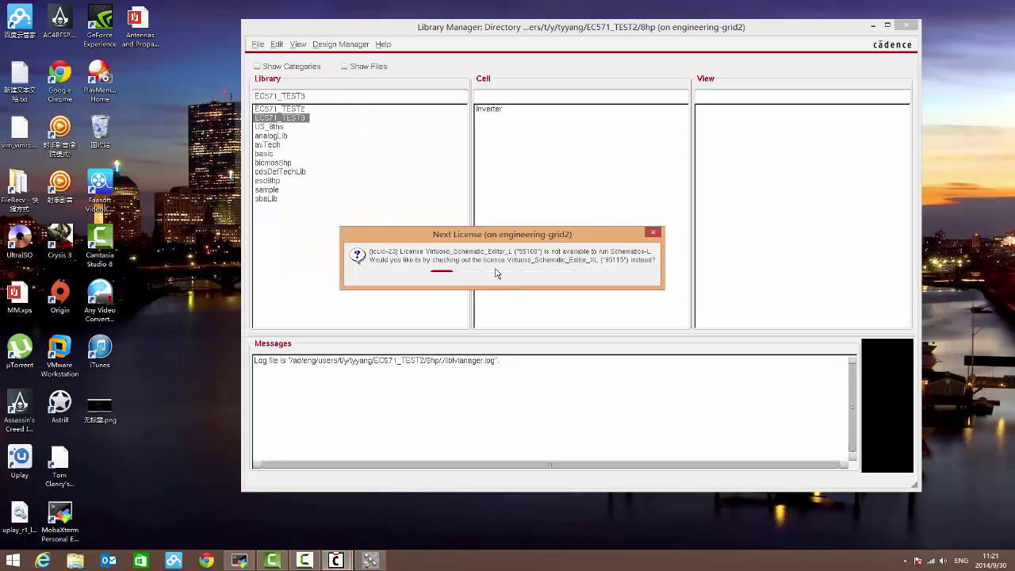
pyautogui.moveTo(529, 236); pyautogui.dragTo(536, 199)
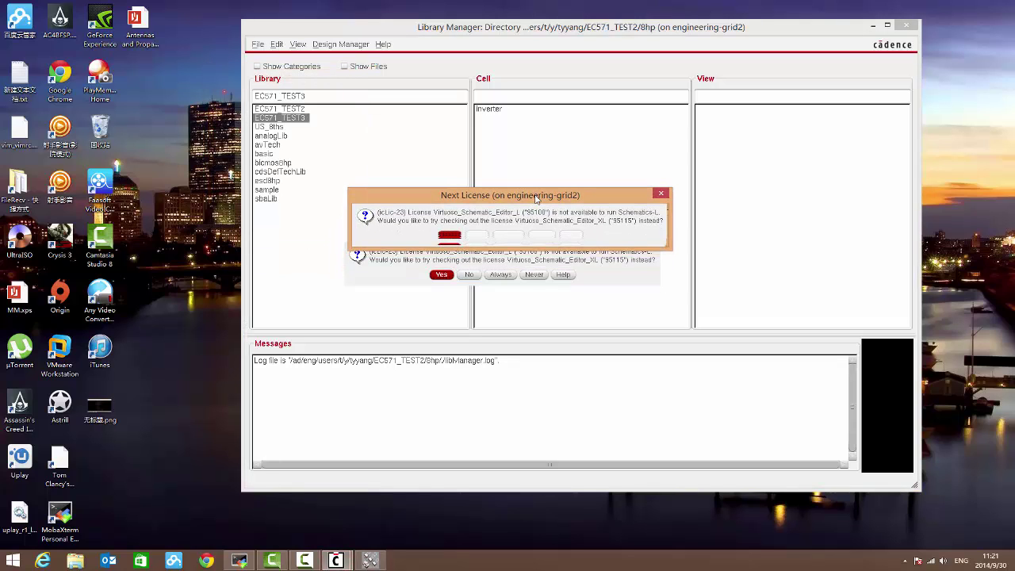
pyautogui.click(512, 237)
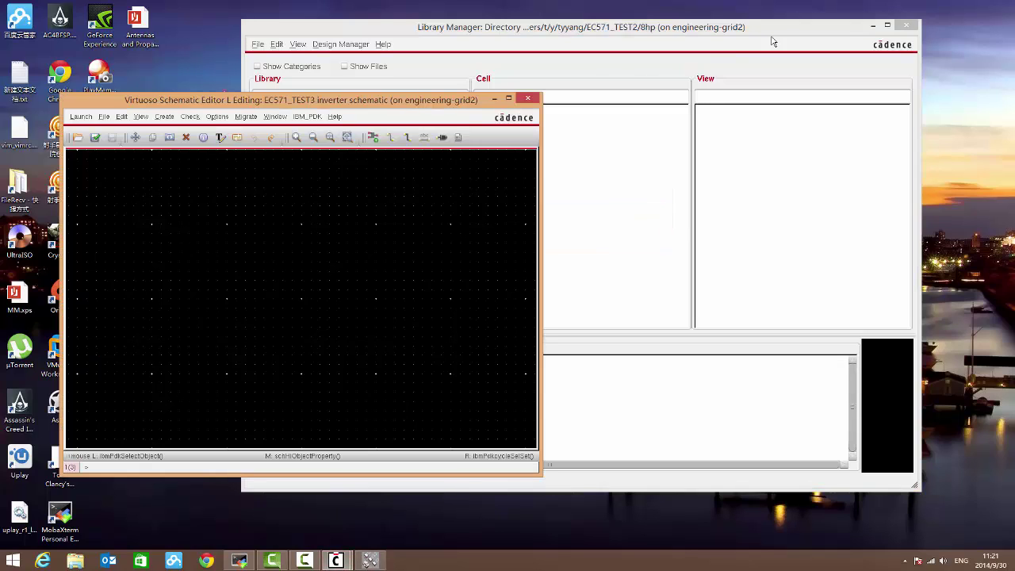
# Close the Library Manager, minimize the Virtuoso log window and maximize the inverter schematic editor.
pyautogui.click(906, 25)
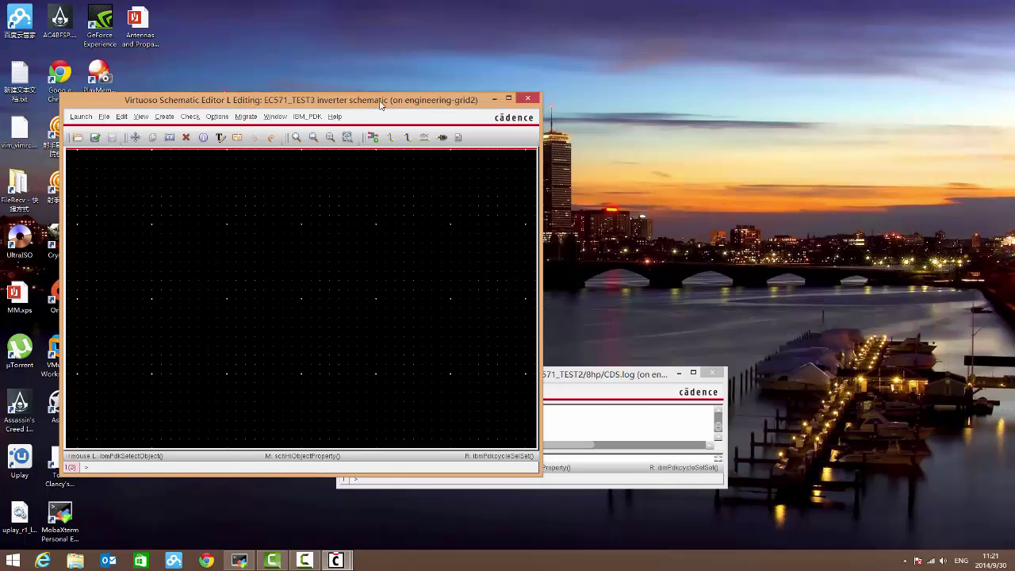
pyautogui.moveTo(380, 102); pyautogui.dragTo(520, 93)
pyautogui.click(718, 397)
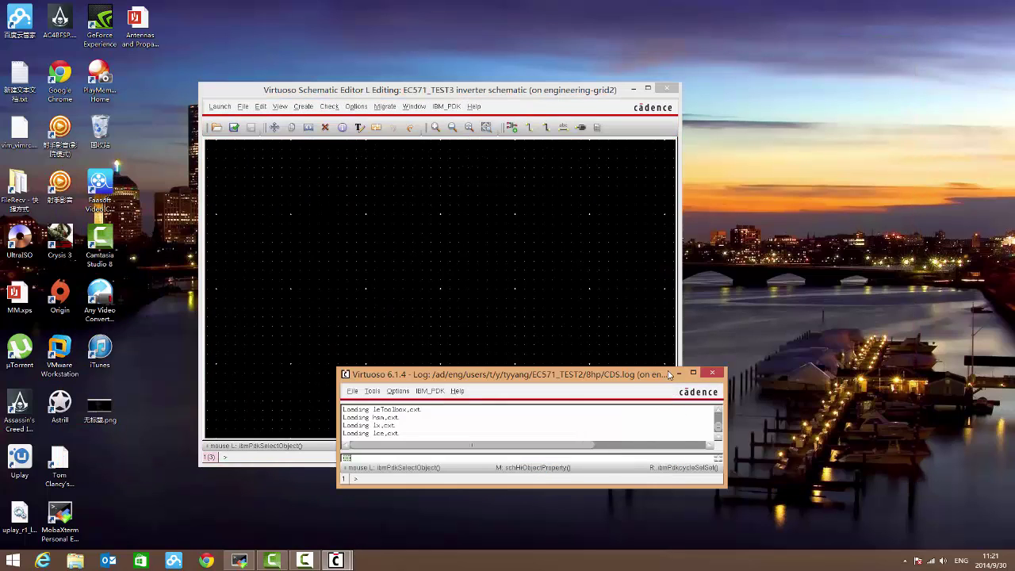
pyautogui.click(679, 372)
pyautogui.doubleClick(583, 89)
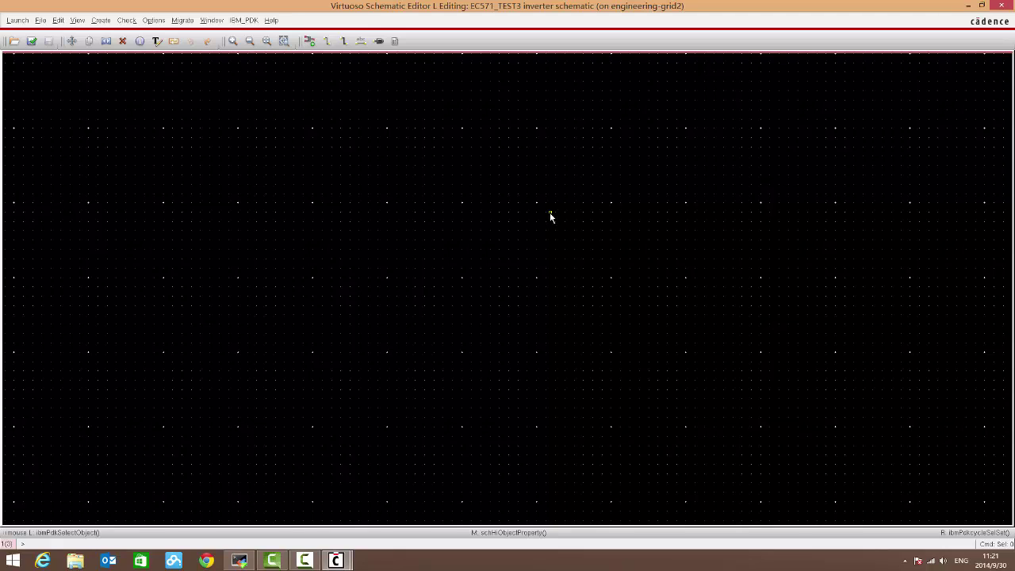
# Start adding an instance and choose the symbol view of the pfet cell from the bicmos8hp library.
pyautogui.press('i')
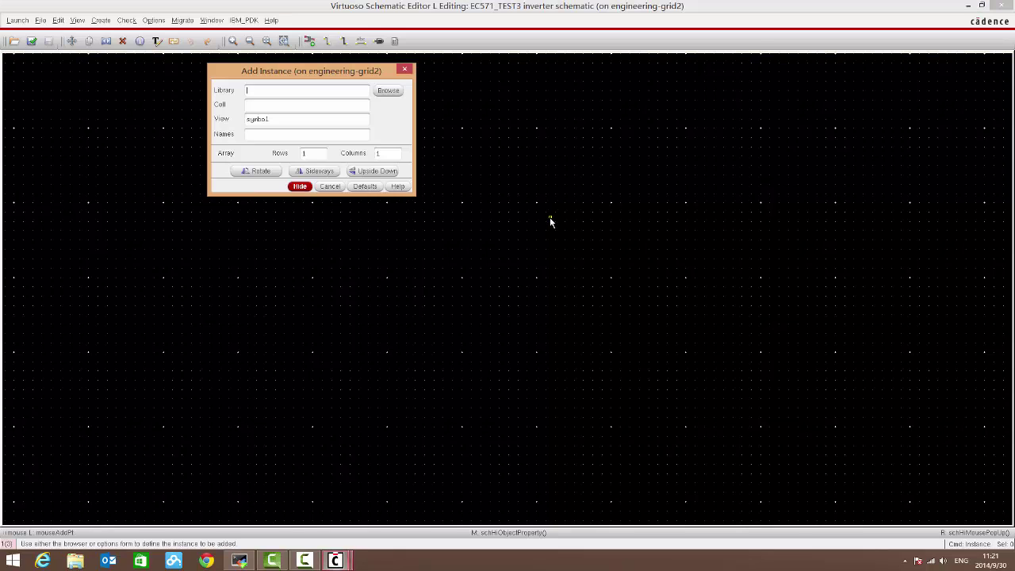
pyautogui.click(391, 94)
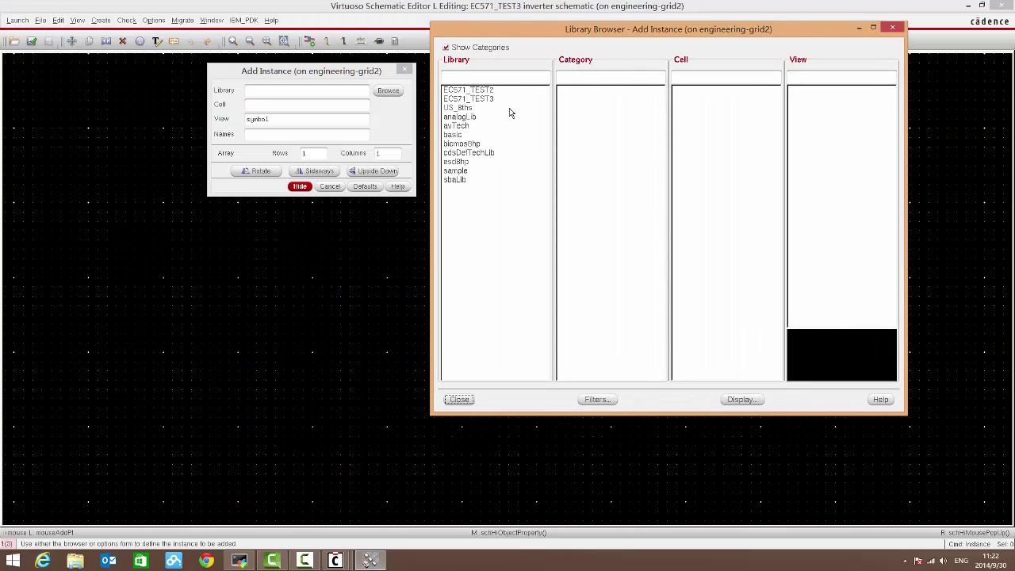
pyautogui.click(468, 144)
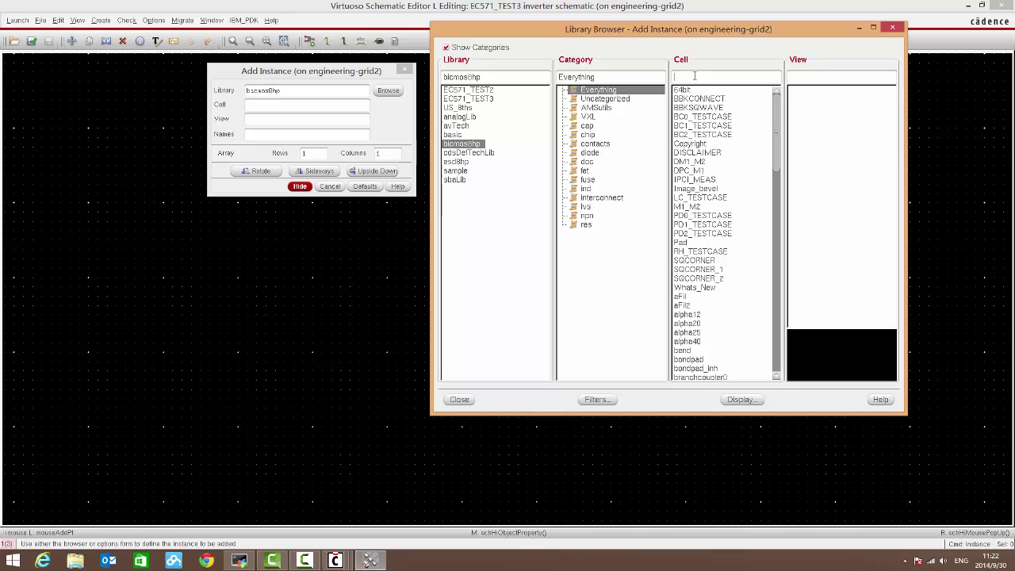
pyautogui.write('pfet')
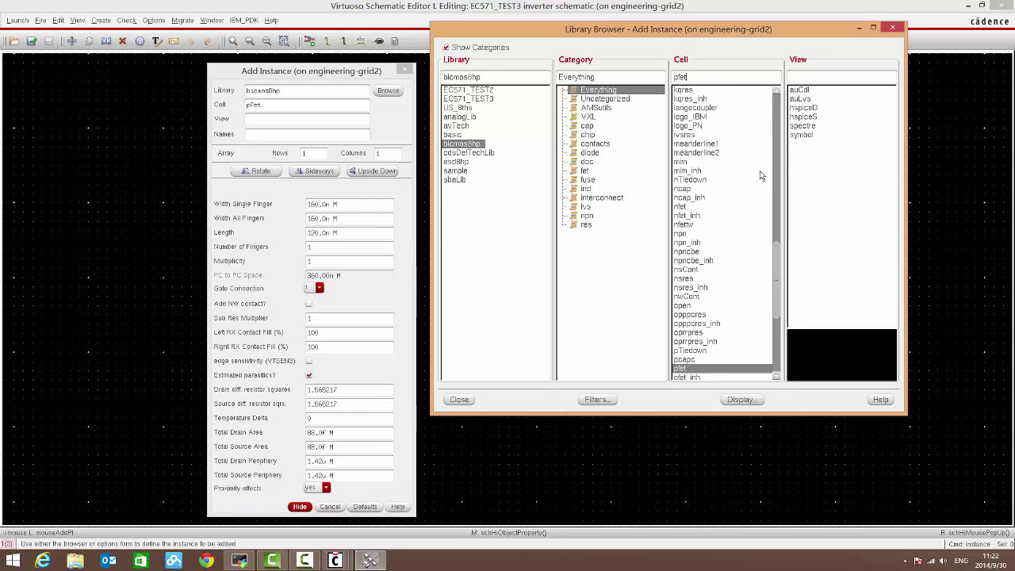
pyautogui.click(803, 135)
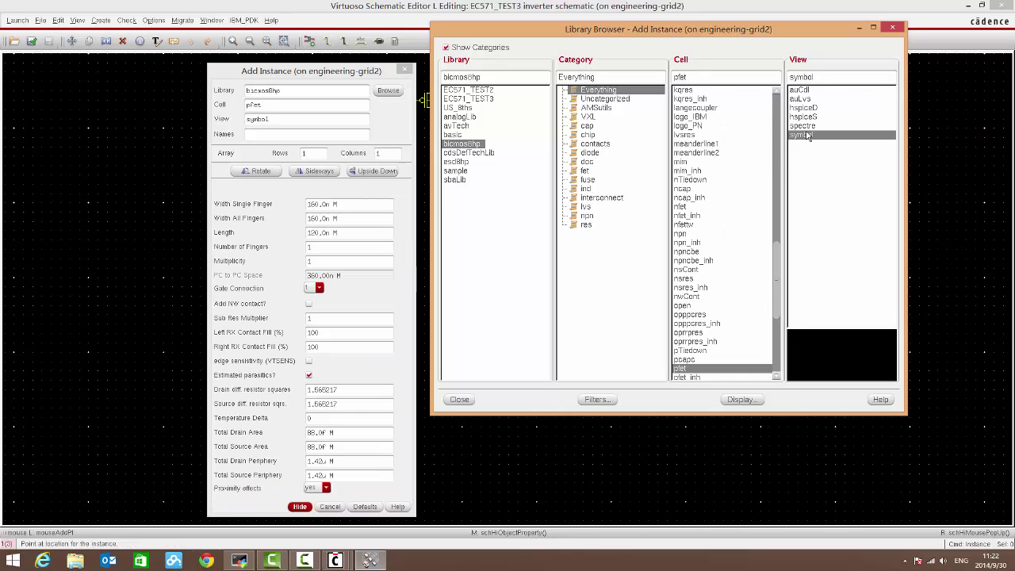
# Set the pfet's width of all fingers to 2u and its number of fingers to 4.
pyautogui.click(323, 76)
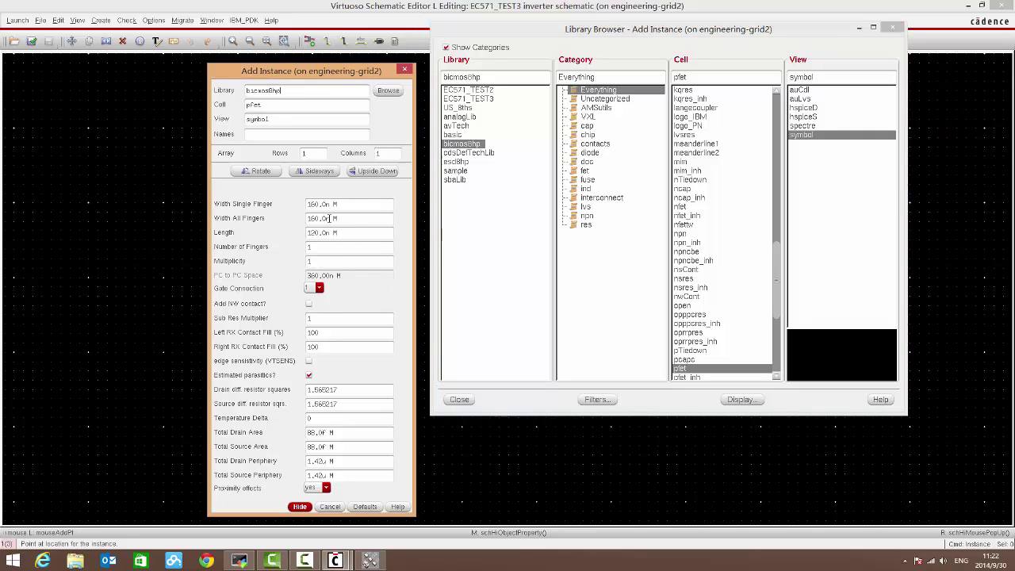
pyautogui.moveTo(328, 218); pyautogui.dragTo(255, 217)
pyautogui.moveTo(329, 232); pyautogui.dragTo(294, 234)
pyautogui.click(325, 228)
pyautogui.moveTo(327, 218); pyautogui.dragTo(261, 217)
pyautogui.write('2u')
pyautogui.click(326, 248)
pyautogui.write('2')
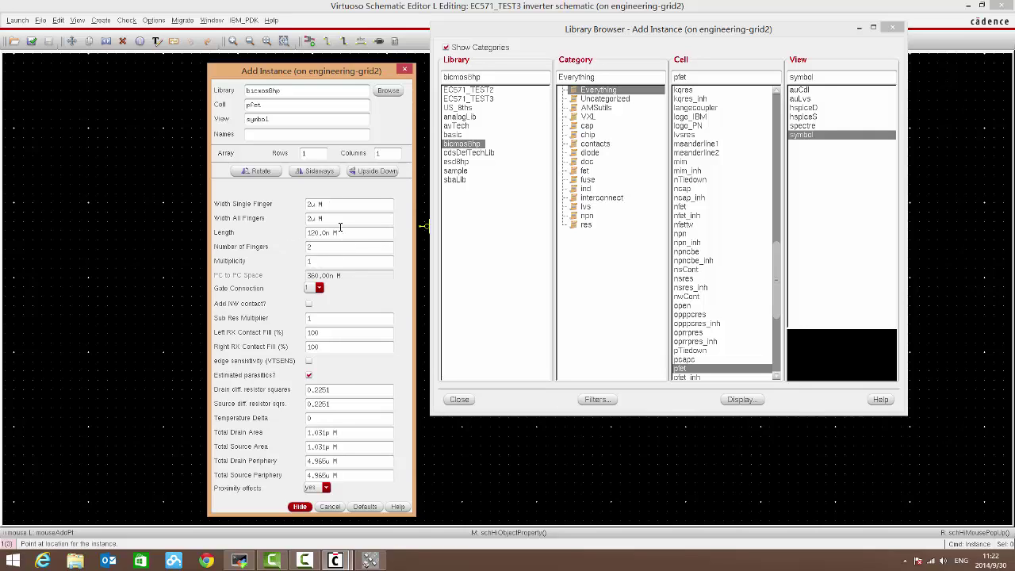
pyautogui.click(333, 233)
pyautogui.doubleClick(335, 244)
pyautogui.write('4')
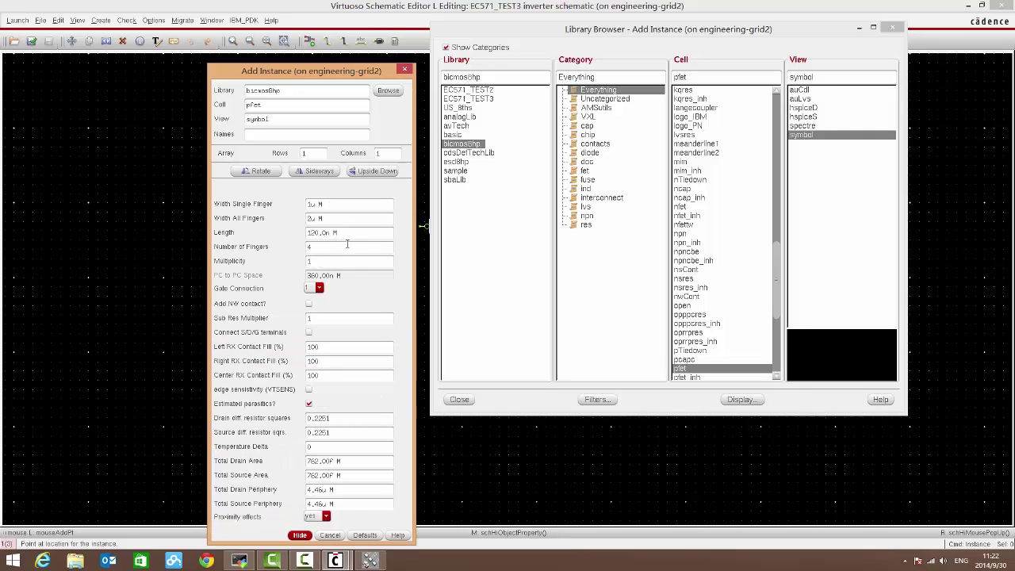
pyautogui.press('Tab')
pyautogui.doubleClick(321, 205)
pyautogui.click(327, 220)
# Hide the instance form and place the pfet in the upper middle of the schematic.
pyautogui.click(300, 536)
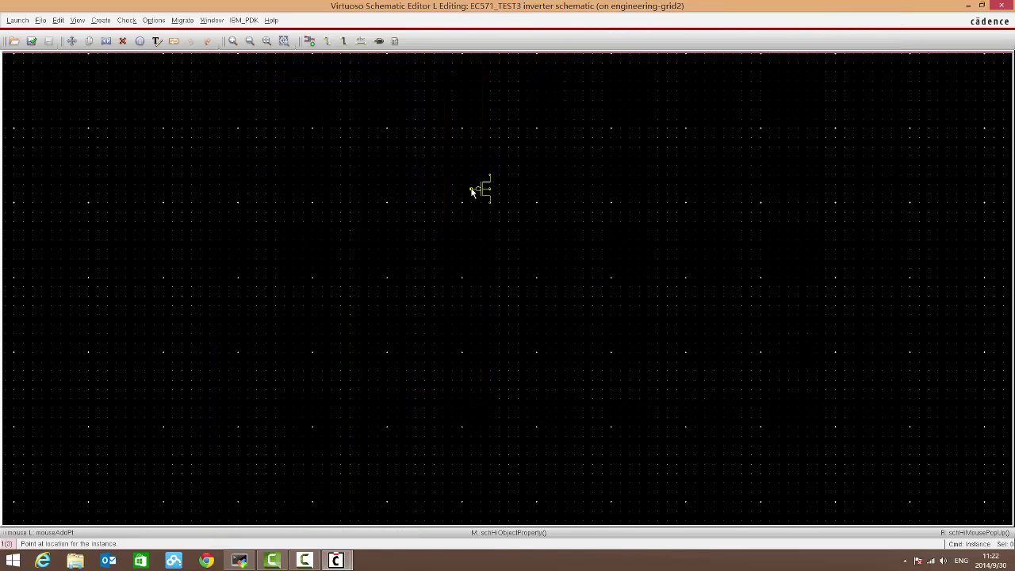
pyautogui.click(476, 189)
pyautogui.press('Escape')
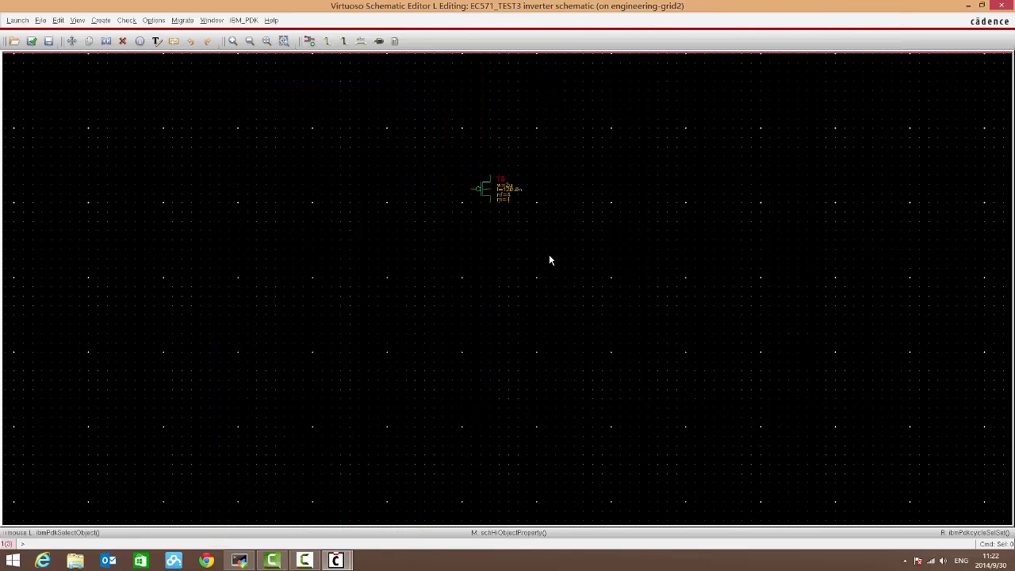
# Start another instance and change its cell to nfet, keeping the bicmos8hp library and symbol view.
pyautogui.press('f')
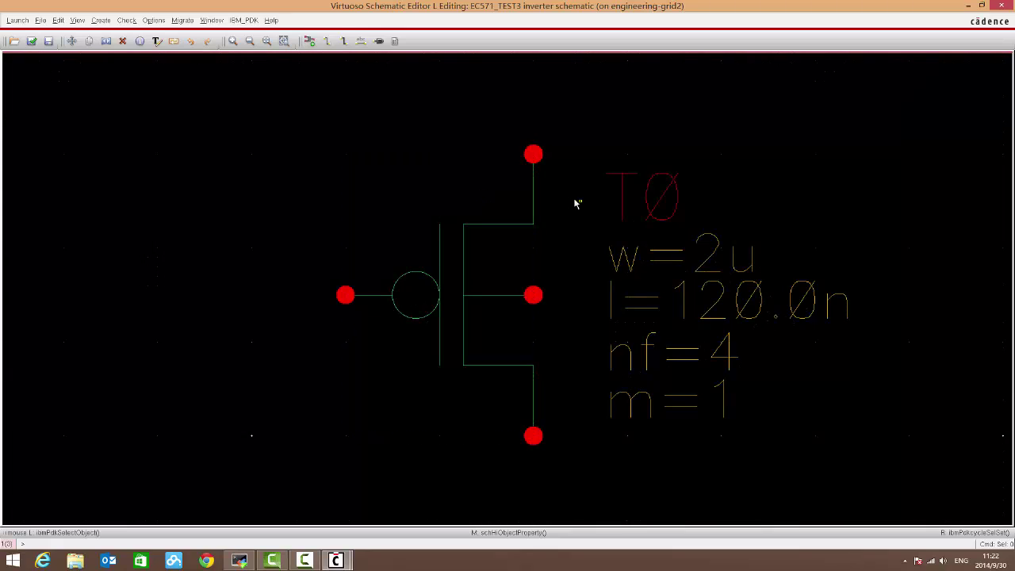
pyautogui.keyDown('ctrl'); pyautogui.scroll(-3, 579, 204); pyautogui.keyUp('ctrl')
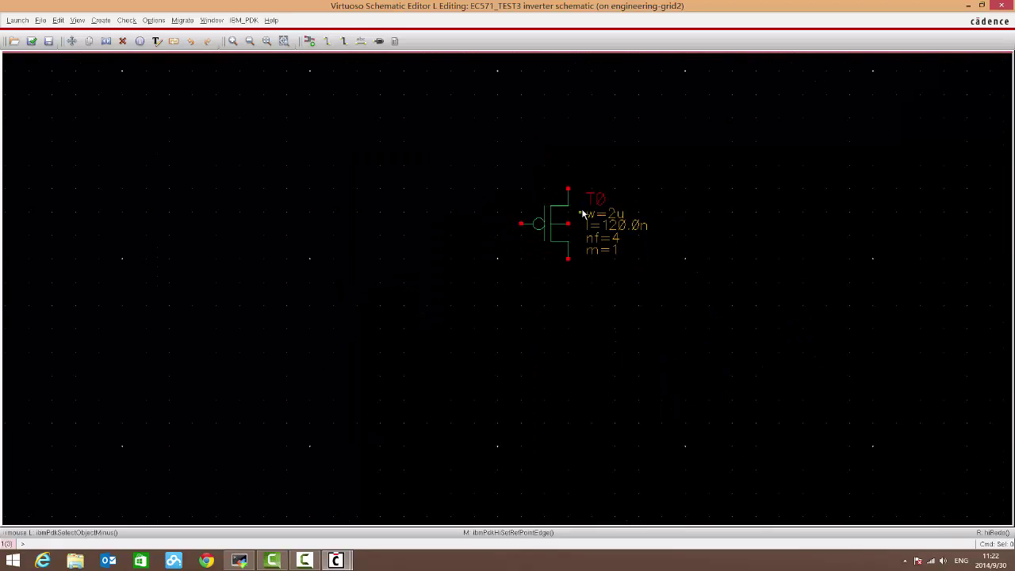
pyautogui.press('i')
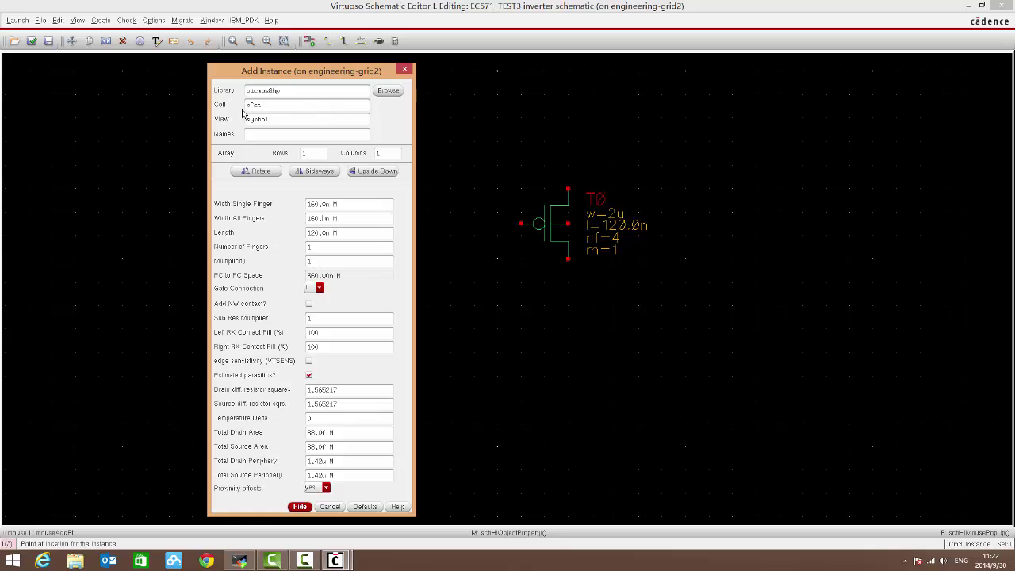
pyautogui.moveTo(247, 106); pyautogui.dragTo(242, 105)
pyautogui.write('n')
pyautogui.press('Tab')
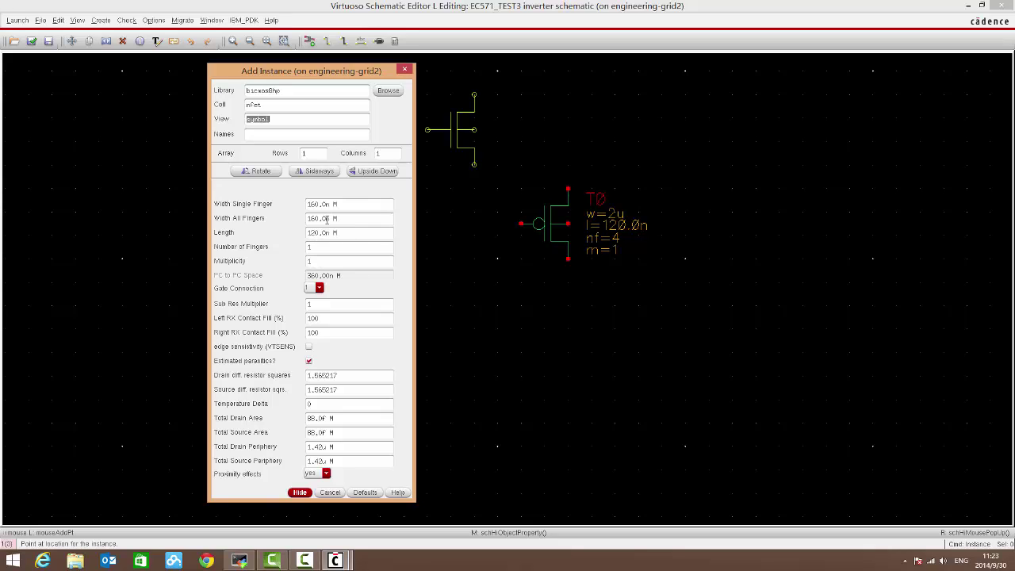
# Set the nfet's width of all fingers to 1u and number of fingers to 2, and place it directly below the pfet.
pyautogui.tripleClick(327, 219)
pyautogui.write('1u')
pyautogui.press('Tab')
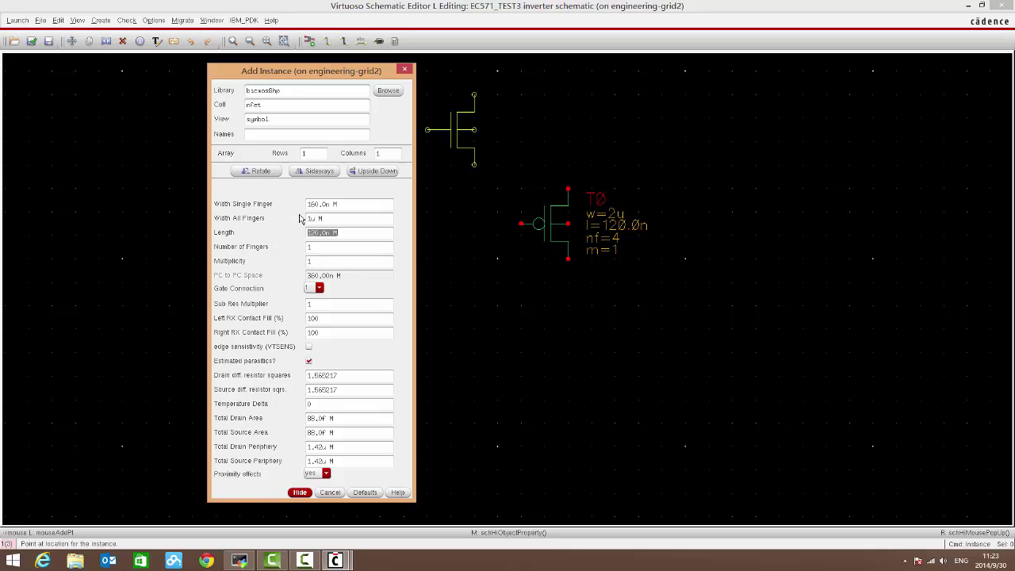
pyautogui.press('Tab')
pyautogui.write('2')
pyautogui.press('Tab')
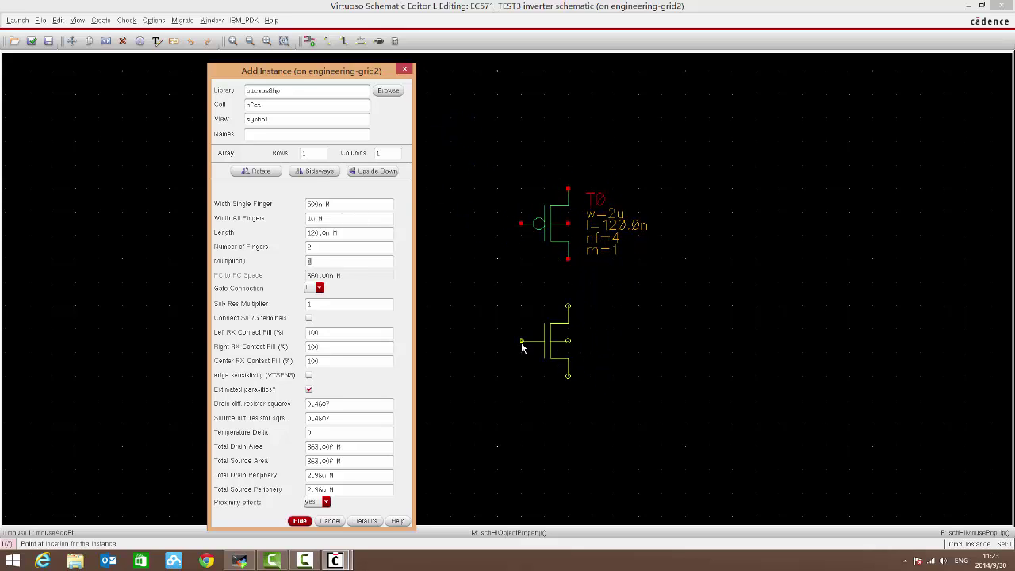
pyautogui.click(525, 358)
pyautogui.press('Escape')
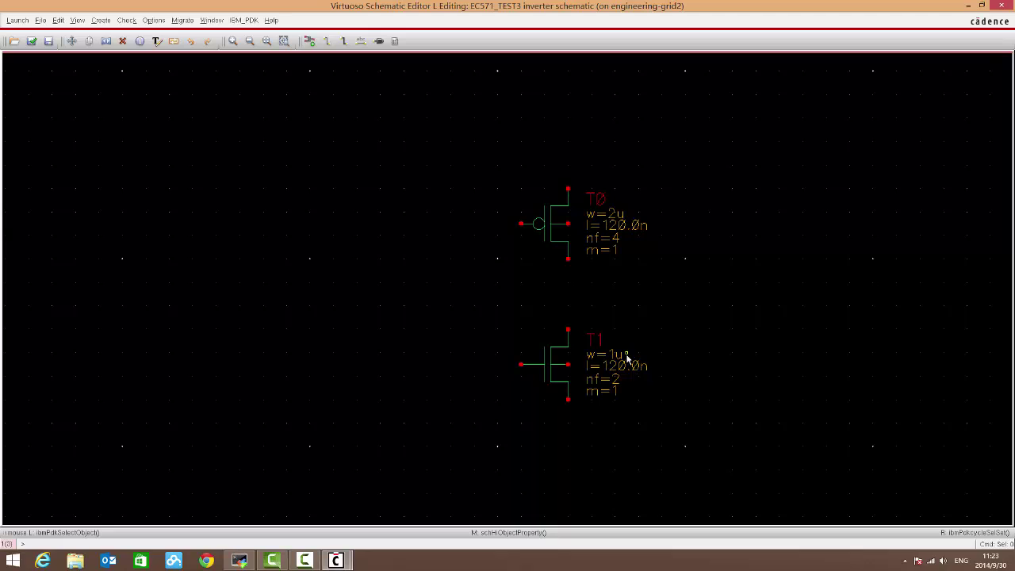
# Add a subc substrate contact from the bicmos8hp library to the lower right of the nfet.
pyautogui.press('i')
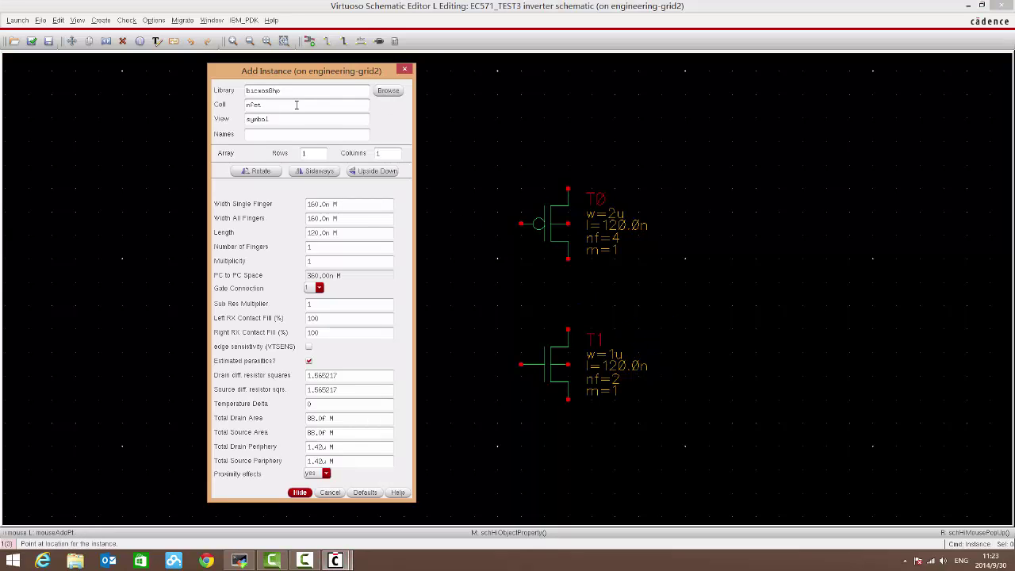
pyautogui.doubleClick(295, 105)
pyautogui.write('subc')
pyautogui.press('Tab')
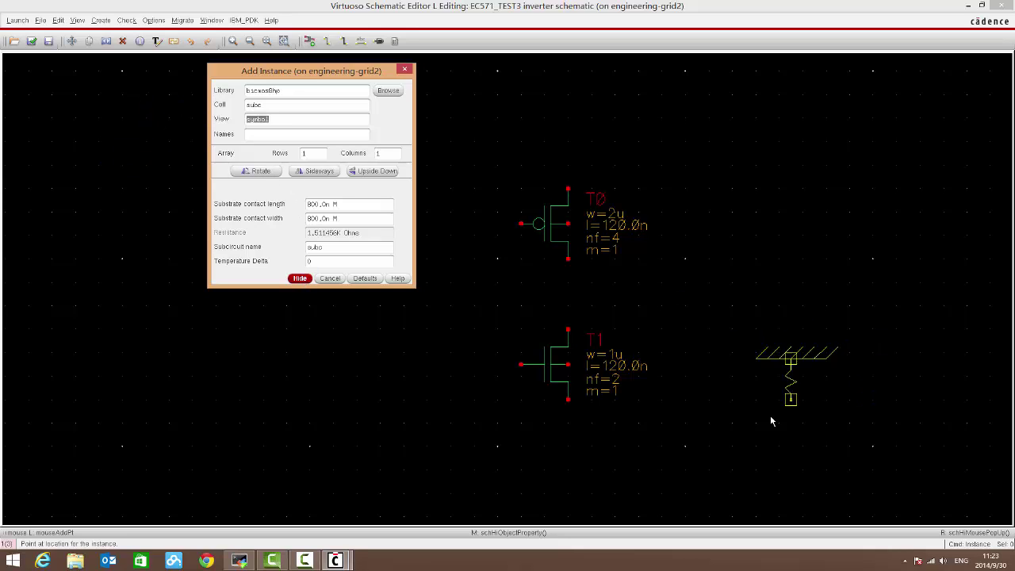
pyautogui.click(723, 452)
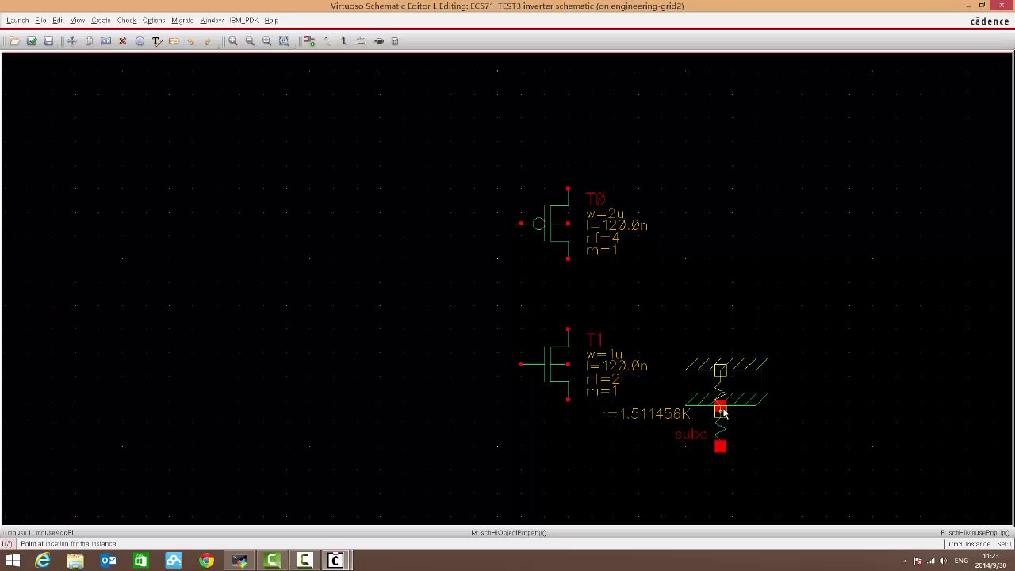
pyautogui.press('Escape')
# Draw a wire straight down from the nfet's source terminal, ending below the level of the subc contact.
pyautogui.scroll(-2, 730, 410)
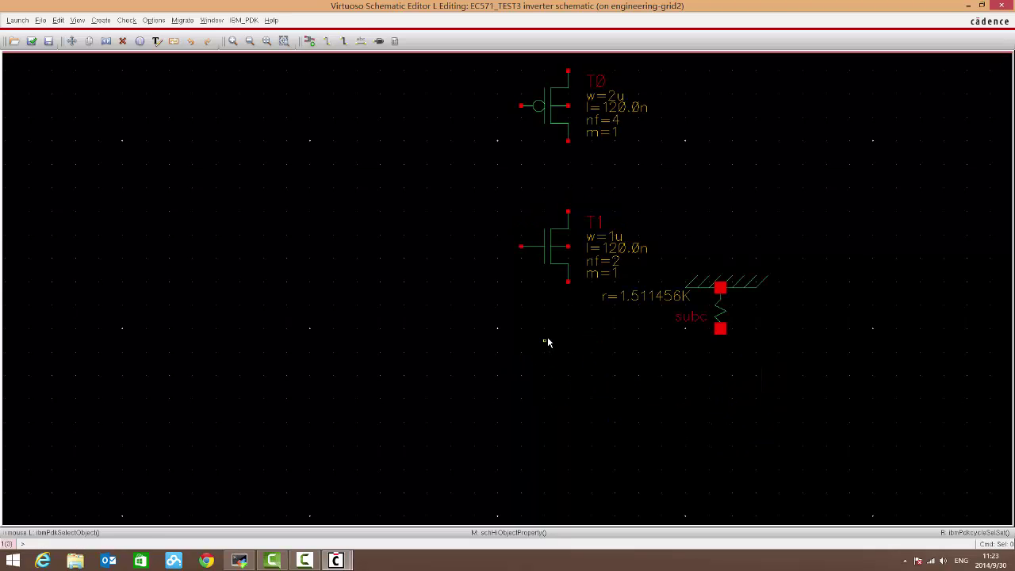
pyautogui.press('Up')
pyautogui.press('Down')
pyautogui.press('w')
pyautogui.click(568, 282)
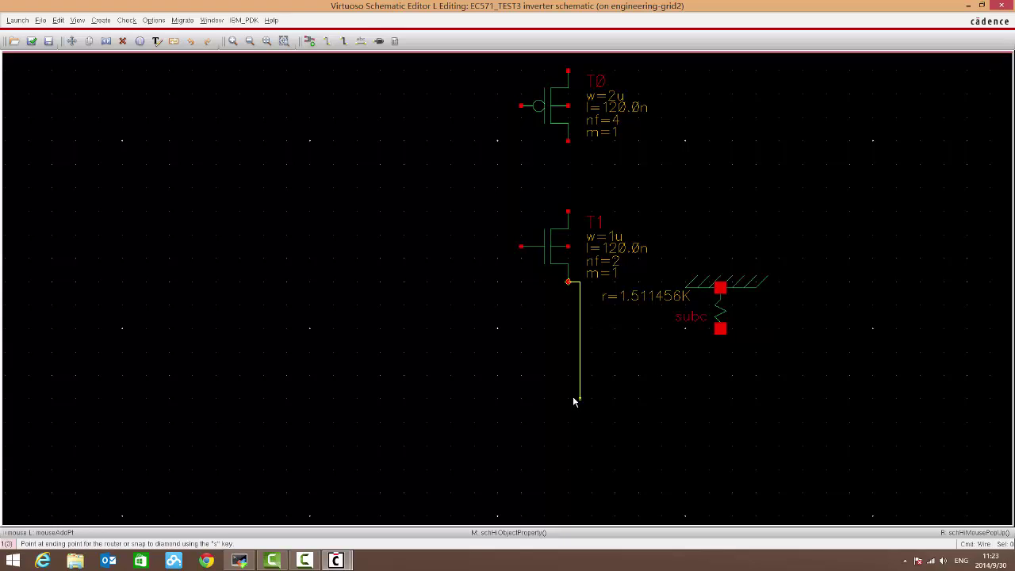
pyautogui.doubleClick(570, 410)
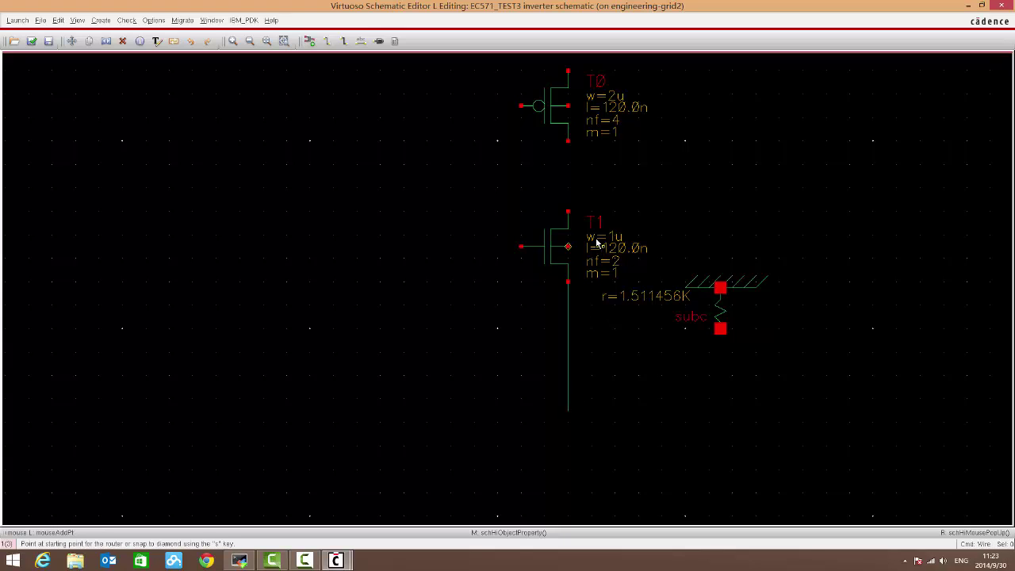
# Wire the nfet's body terminal to the top of the subc contact, and the contact's lower terminal to the nfet's source wire.
pyautogui.click(568, 247)
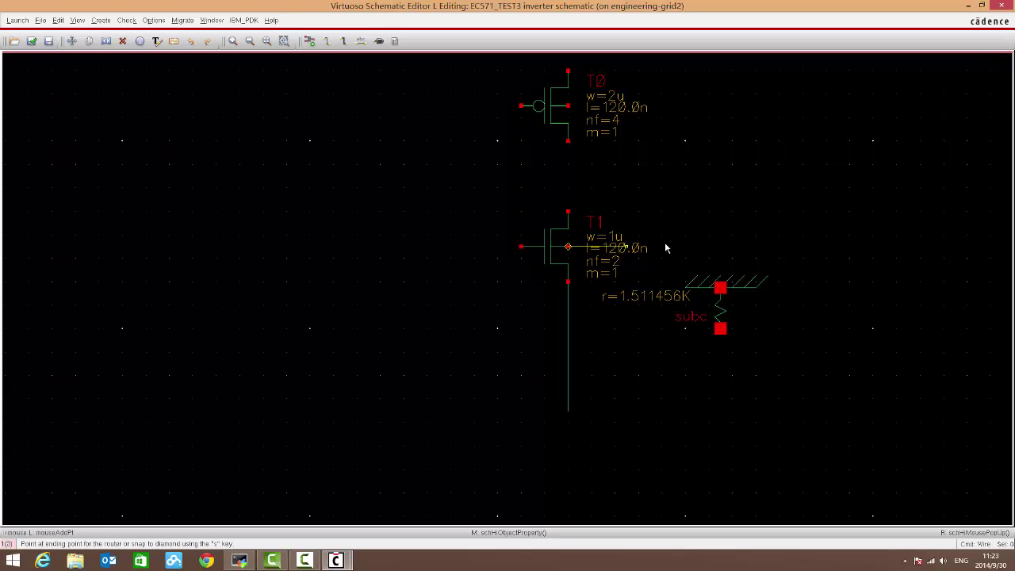
pyautogui.click(720, 288)
pyautogui.click(716, 339)
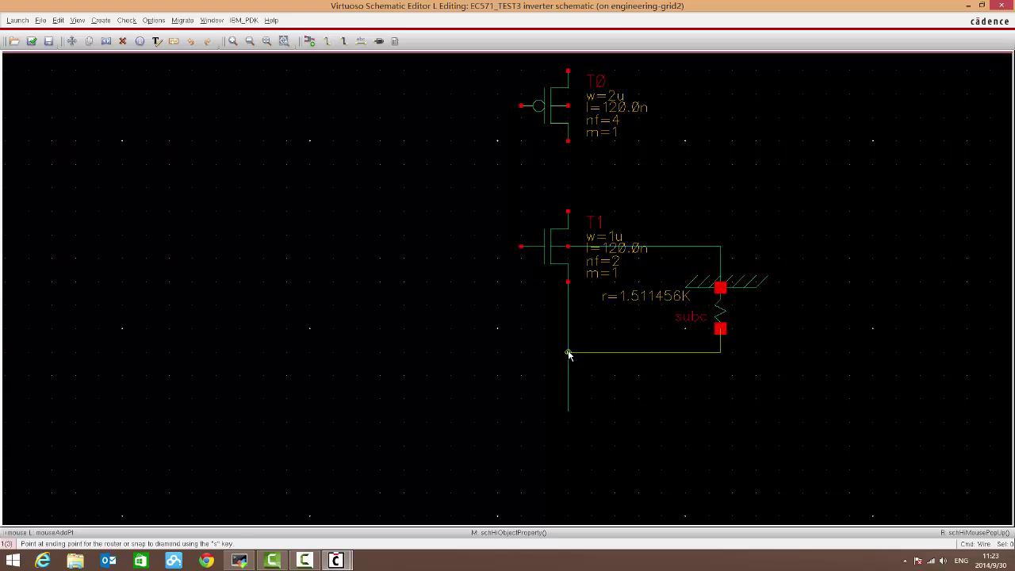
pyautogui.click(568, 351)
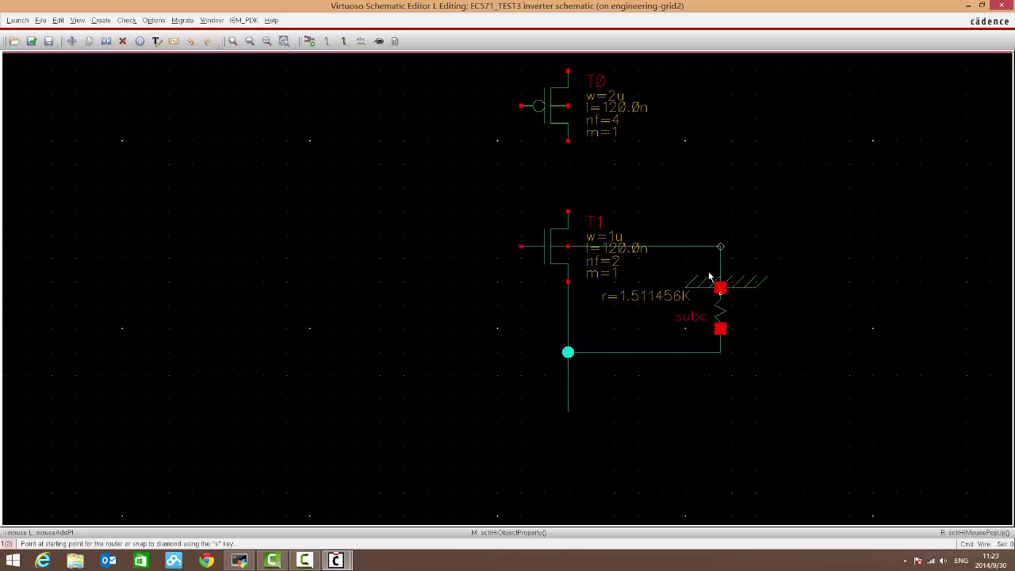
# Wire the nfet's drain to the pfet's drain, and draw a supply wire straight up from the pfet's source terminal.
pyautogui.scroll(1, 566, 222)
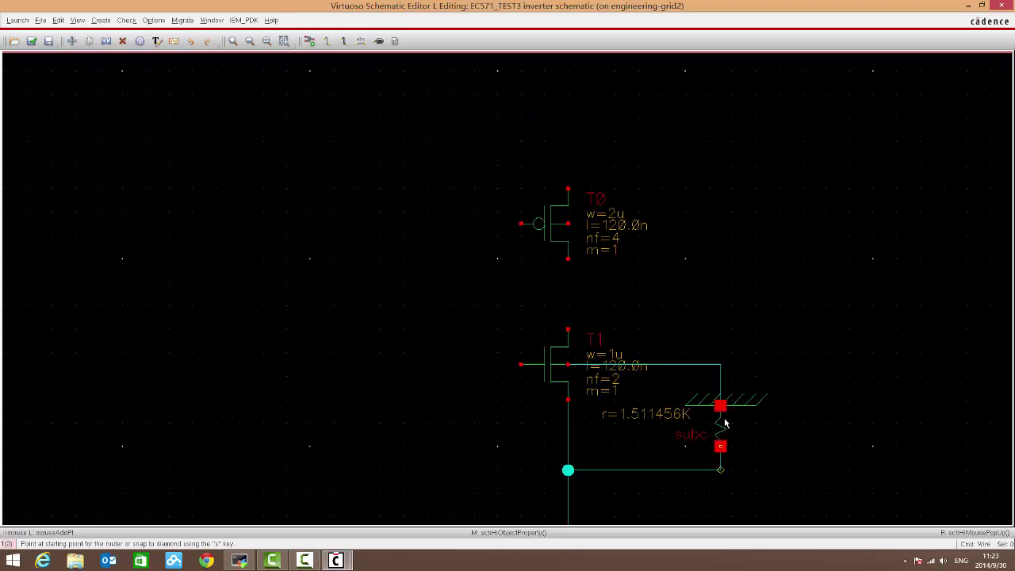
pyautogui.click(568, 329)
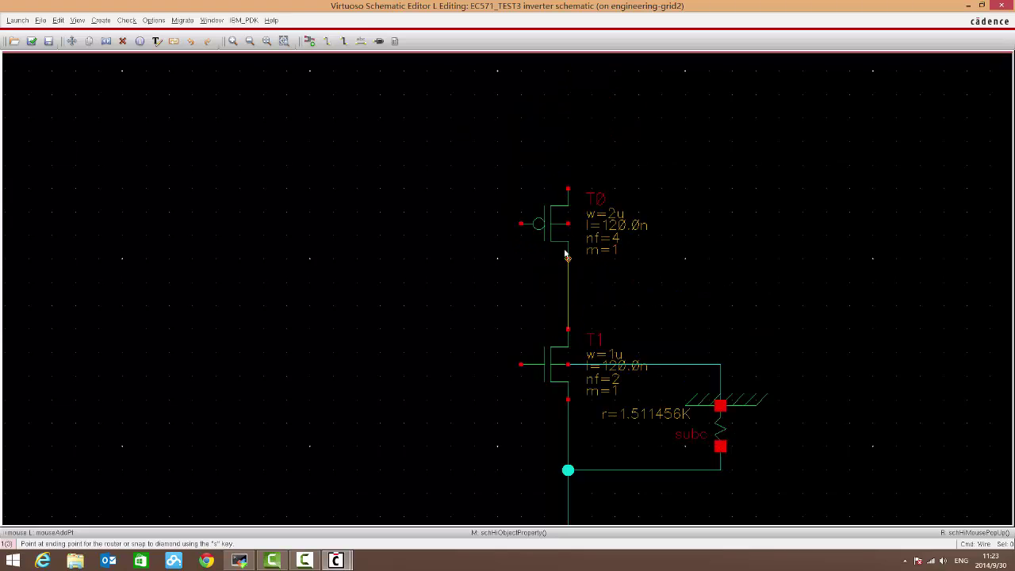
pyautogui.click(567, 257)
pyautogui.click(568, 191)
pyautogui.click(568, 118)
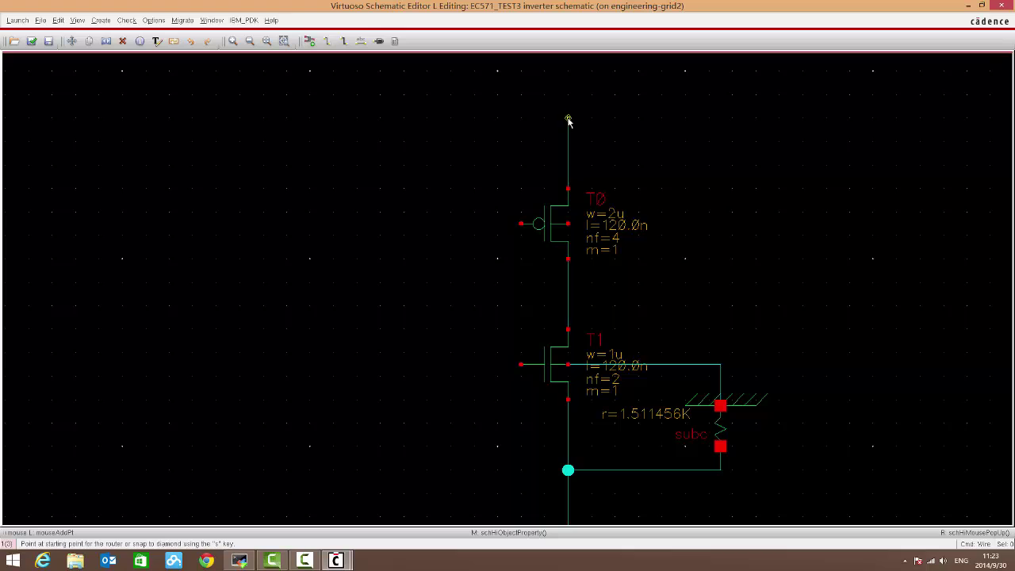
# Route a wire from the pfet's body terminal around its right side to the supply wire above the source.
pyautogui.click(568, 225)
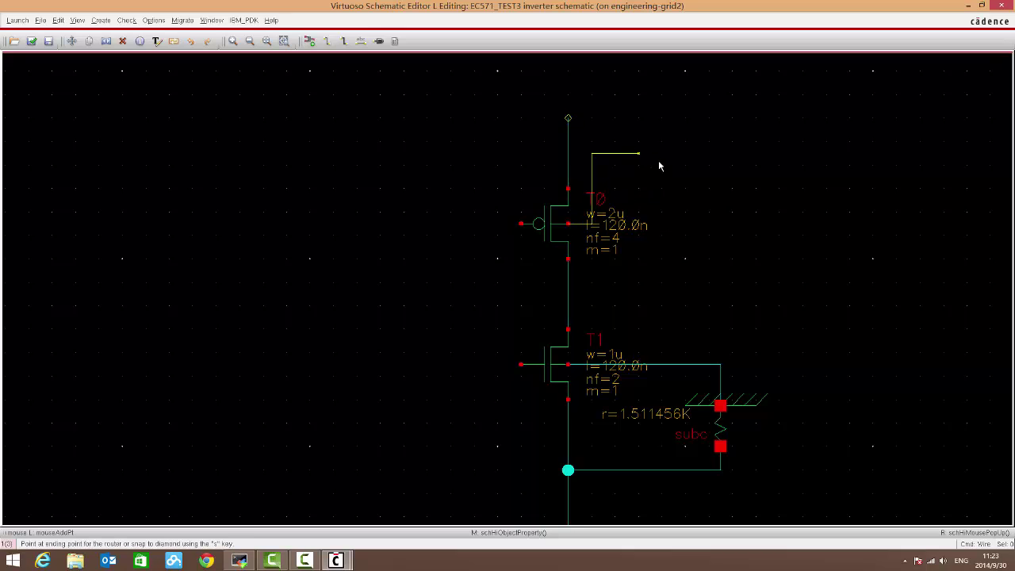
pyautogui.click(663, 225)
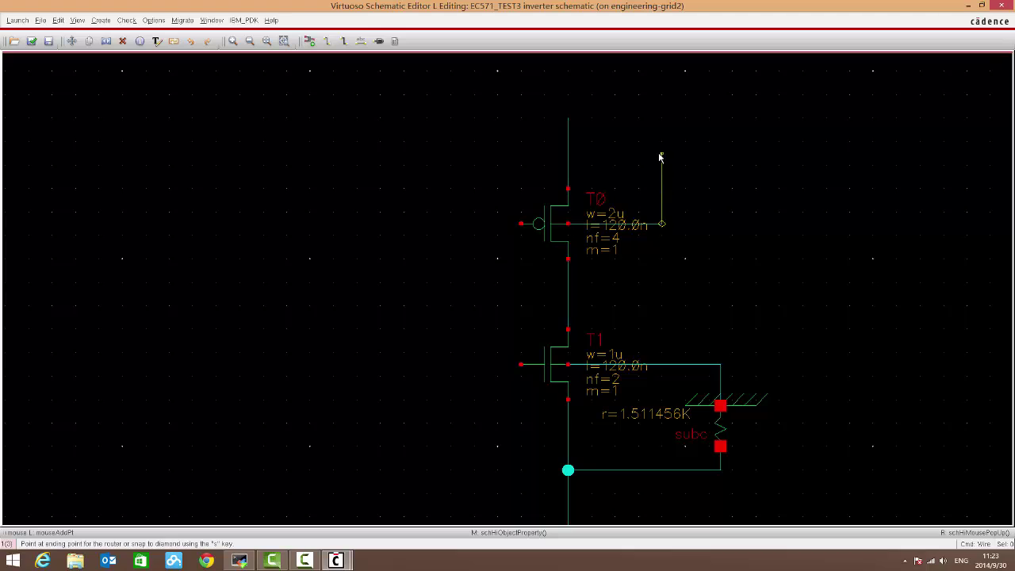
pyautogui.click(568, 153)
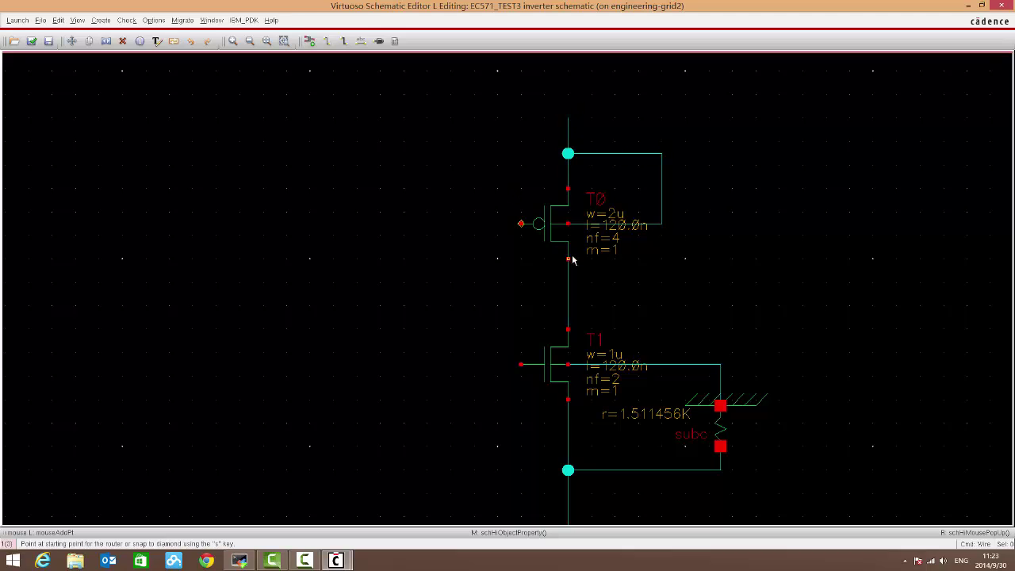
# Connect the pfet and nfet gates with a wire looping around the left side of the transistors.
pyautogui.click(522, 224)
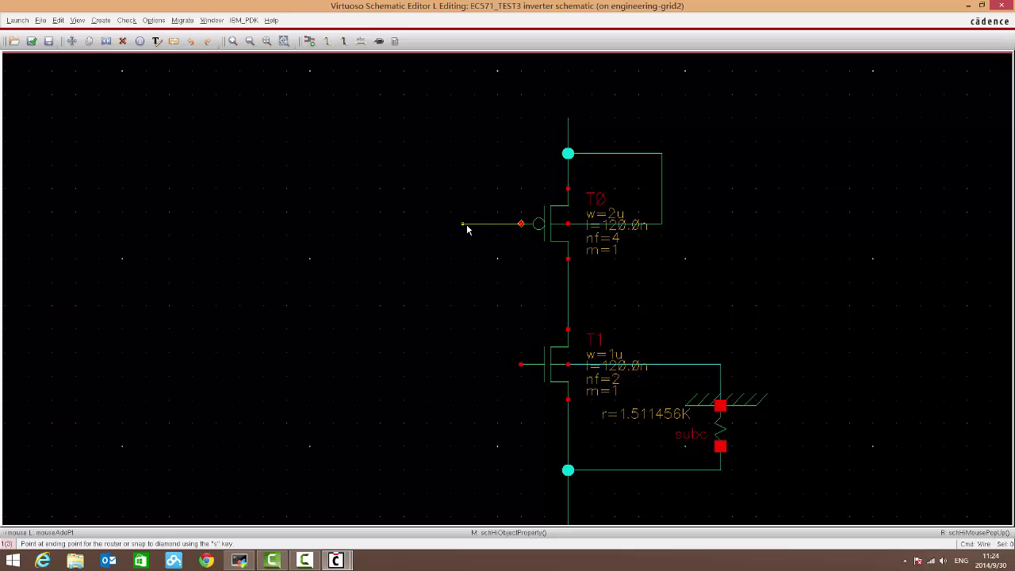
pyautogui.click(463, 225)
pyautogui.click(521, 364)
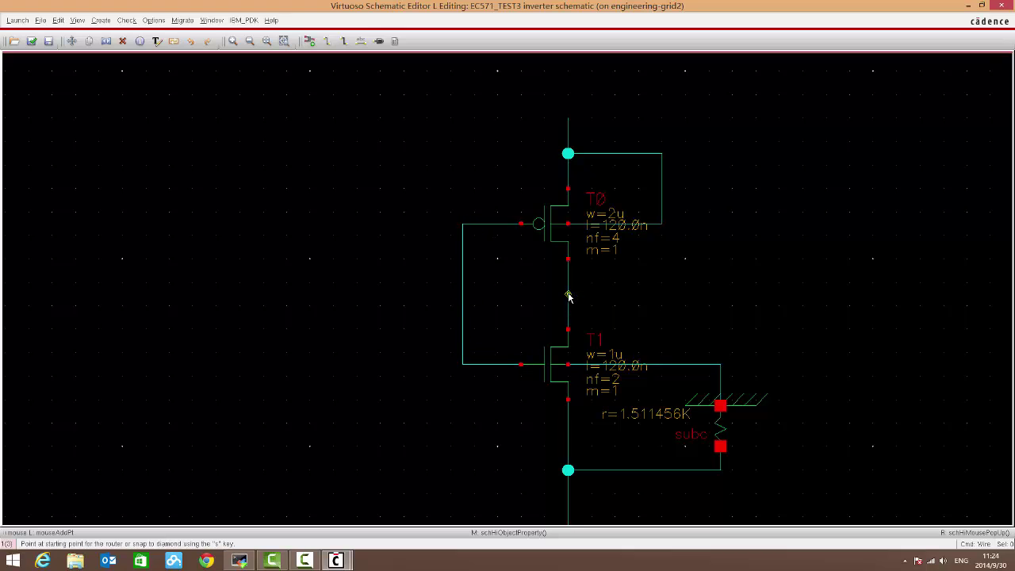
# Draw an output wire rightward from the shared drain wire and an input wire leftward from the shared gate wire.
pyautogui.click(568, 294)
pyautogui.doubleClick(779, 294)
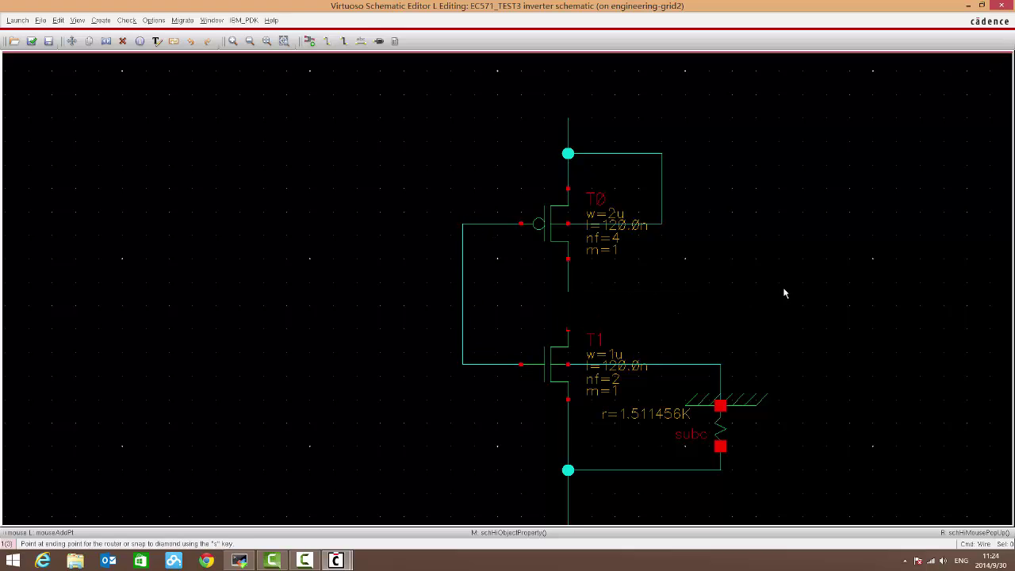
pyautogui.click(462, 294)
pyautogui.doubleClick(381, 294)
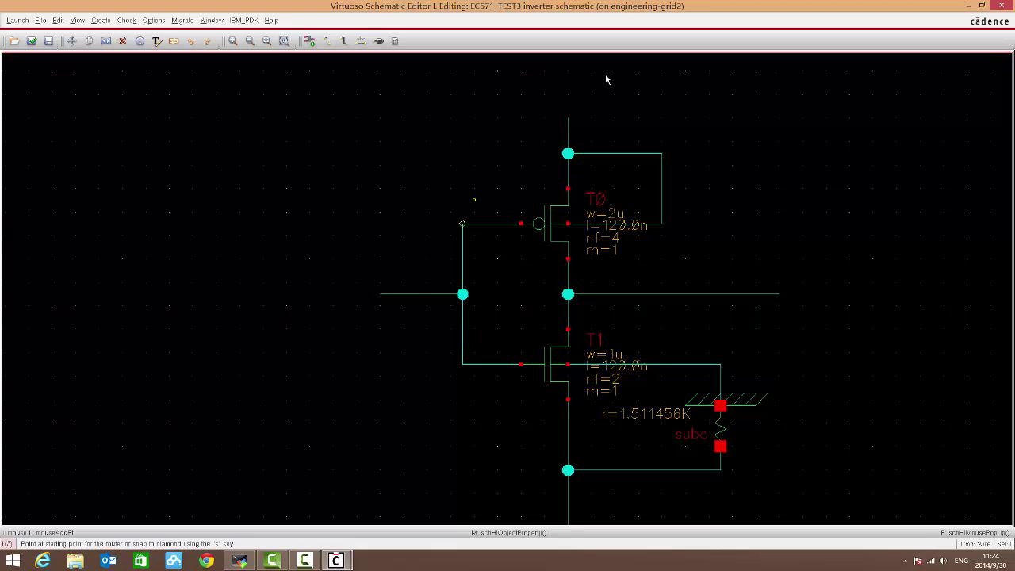
pyautogui.press('Escape')
# Add an input pin named in on the left end of the gate wire.
pyautogui.scroll(-2, 635, 430)
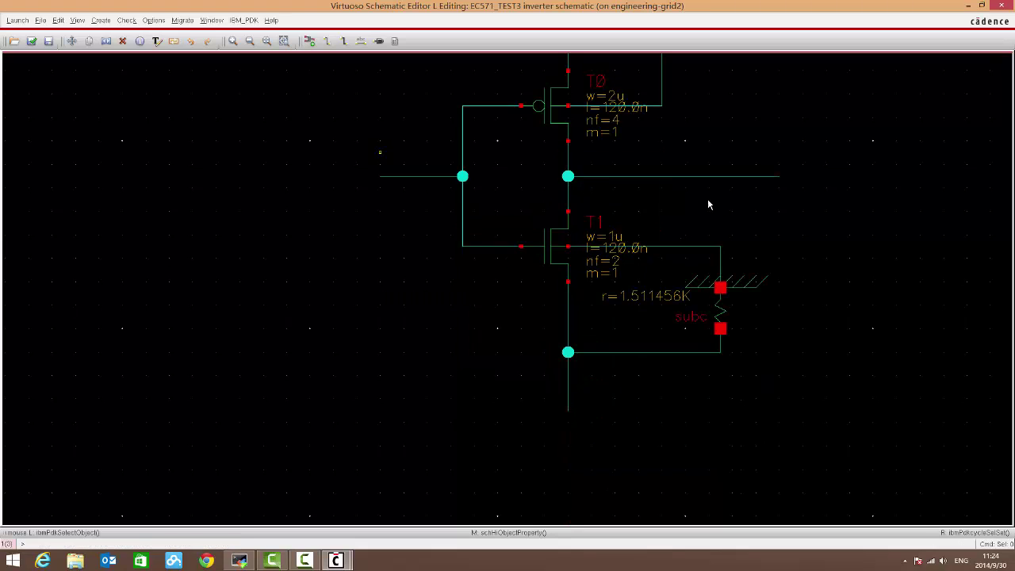
pyautogui.scroll(2, 699, 291)
pyautogui.press('f')
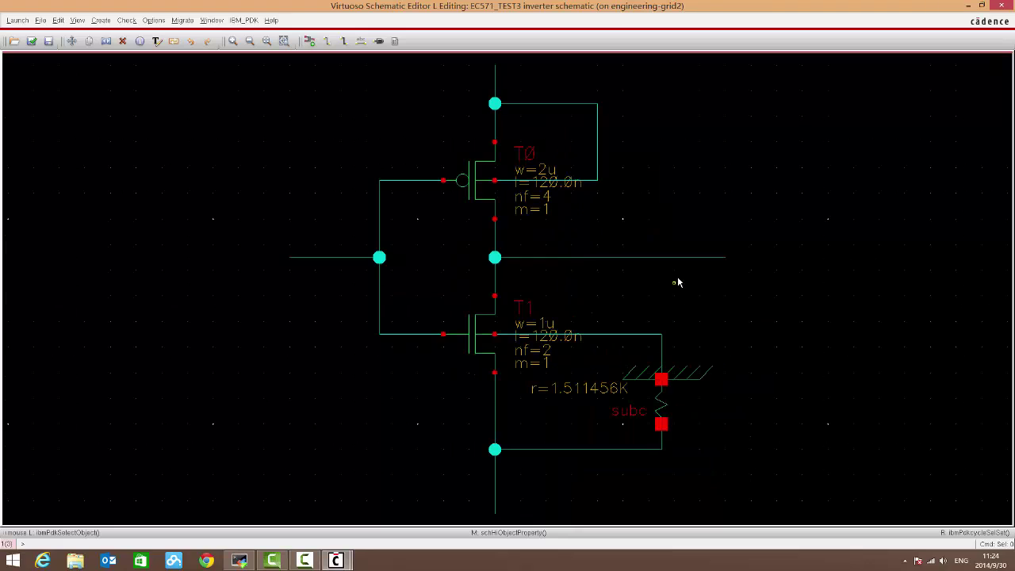
pyautogui.click(380, 41)
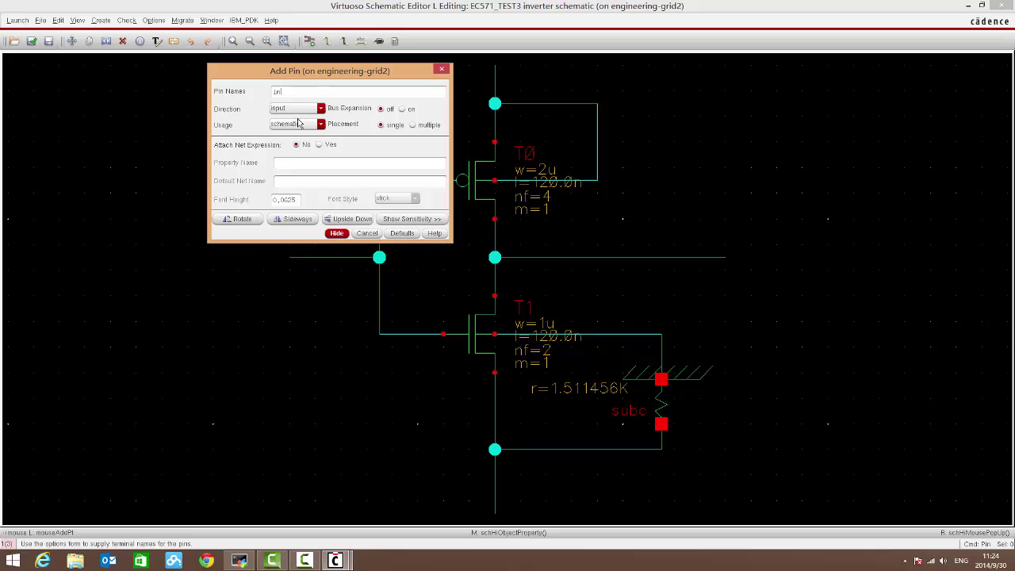
pyautogui.click(337, 234)
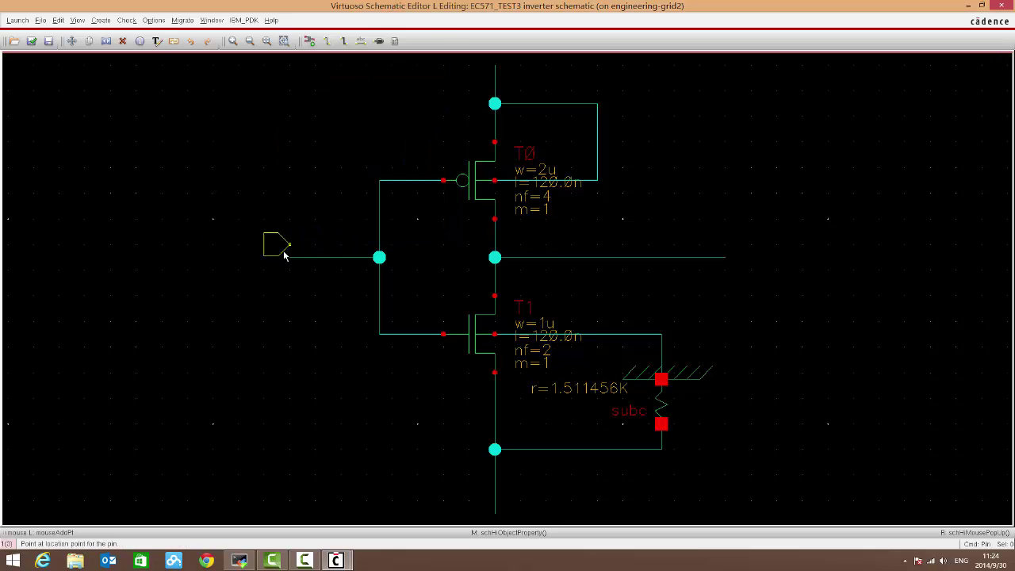
pyautogui.click(310, 261)
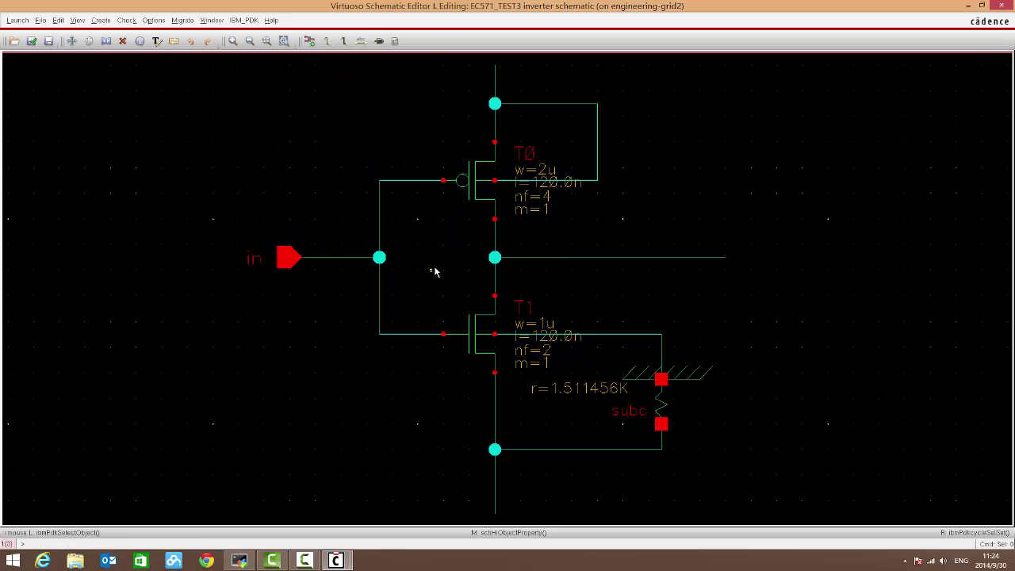
# Add a pin named out with output direction on the right end of the drain wire.
pyautogui.click(379, 42)
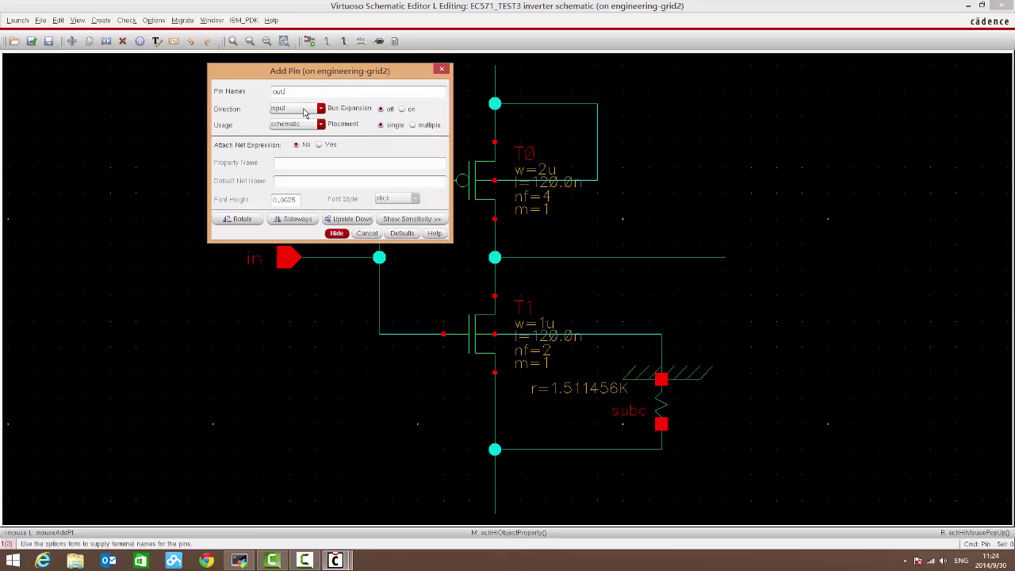
pyautogui.click(304, 109)
pyautogui.click(295, 123)
pyautogui.click(338, 234)
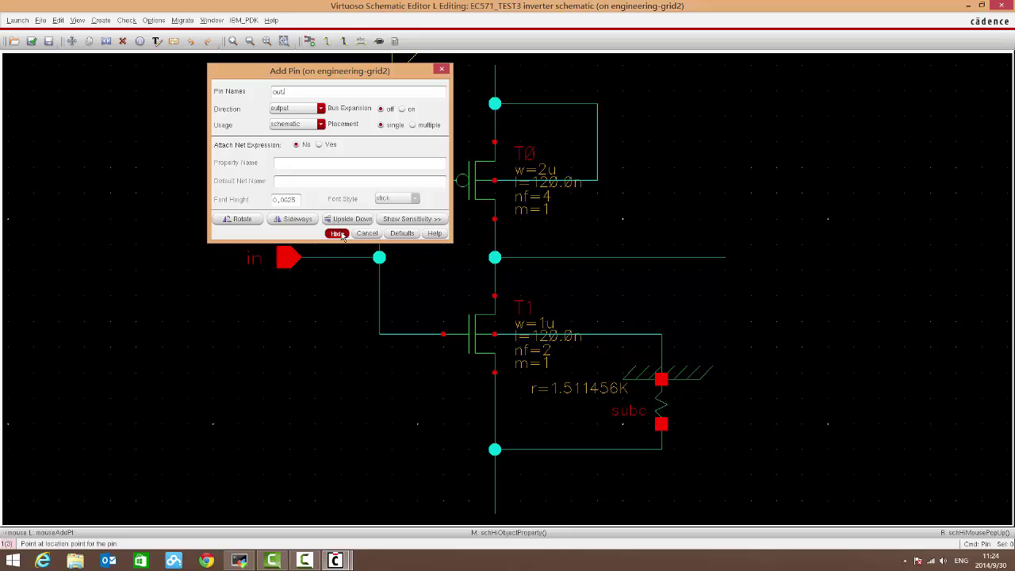
pyautogui.click(714, 258)
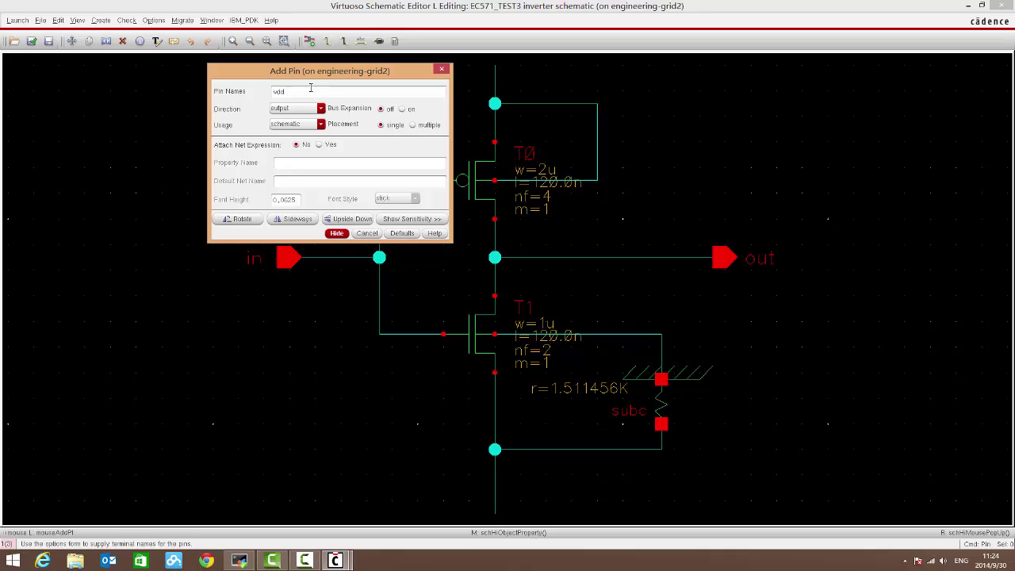
# Add a pin named vdd with inputOutput direction at the upper end of the pfet's supply wire.
pyautogui.click(306, 110)
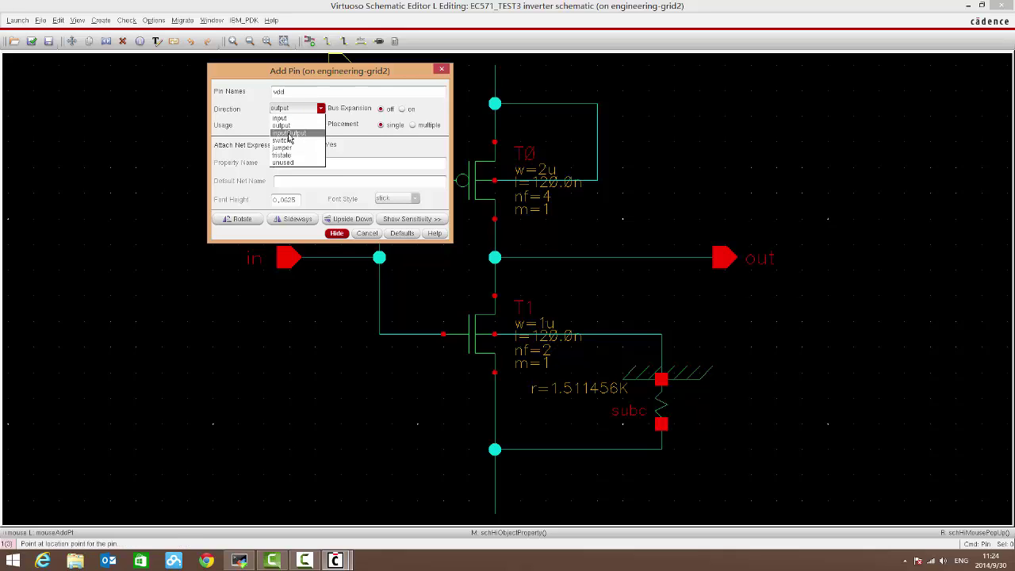
pyautogui.click(290, 133)
pyautogui.click(337, 233)
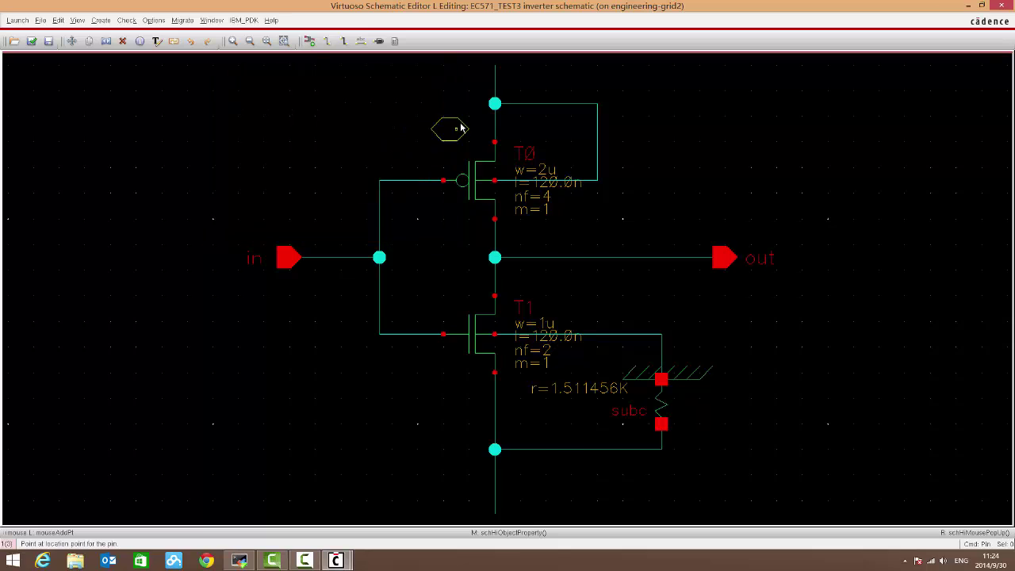
pyautogui.scroll(3, 491, 182)
pyautogui.click(491, 183)
pyautogui.press('Escape')
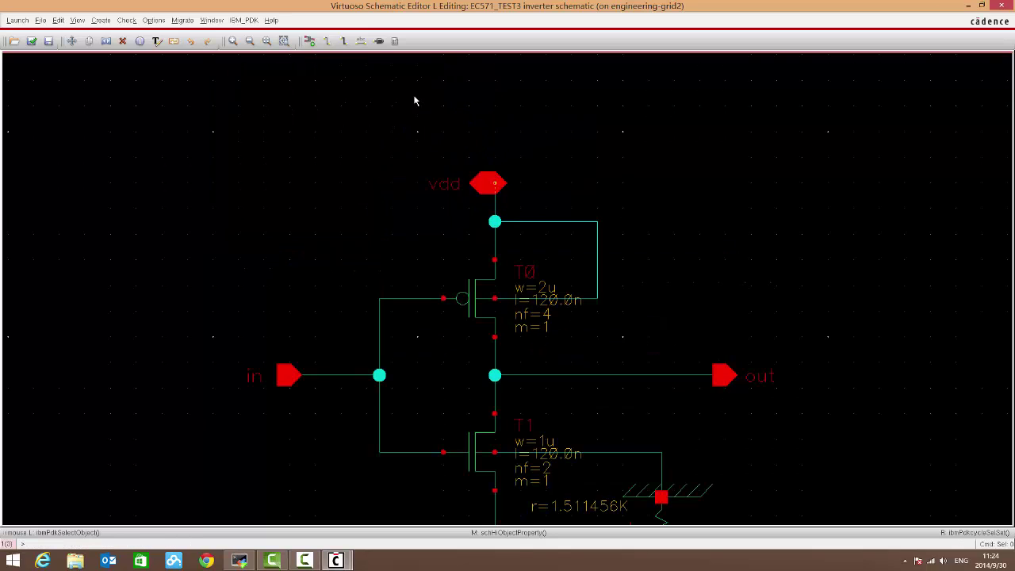
# Add an inputOutput pin named gnd at the lower end of the nfet's source wire, and check and save the schematic.
pyautogui.click(379, 41)
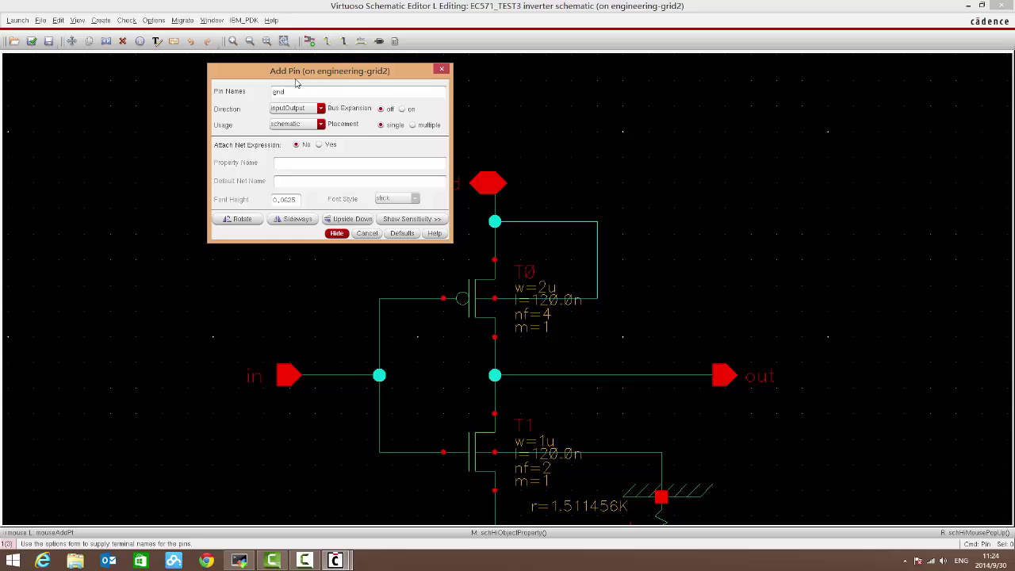
pyautogui.click(339, 232)
pyautogui.scroll(-3, 342, 233)
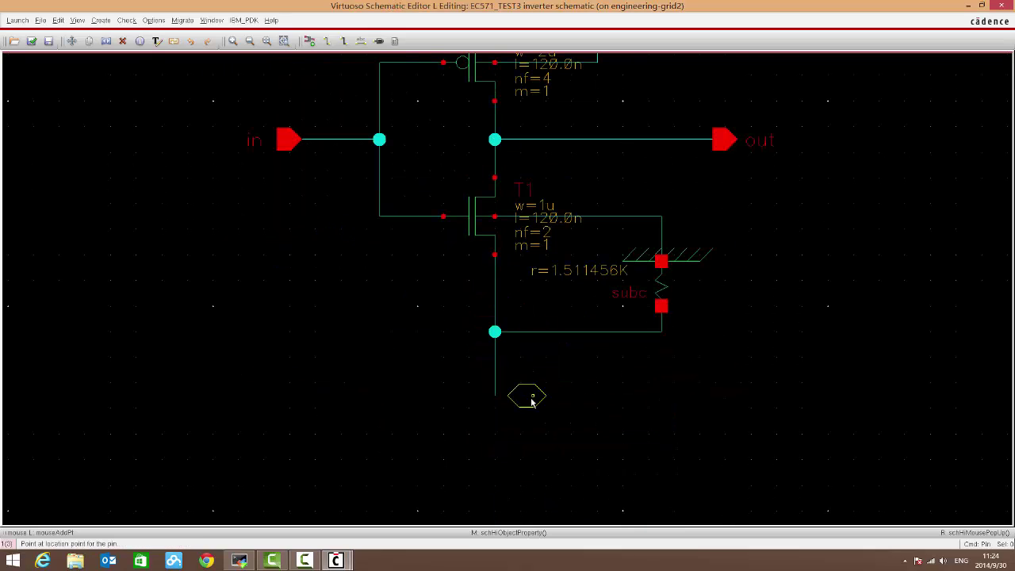
pyautogui.click(488, 396)
pyautogui.press('Escape')
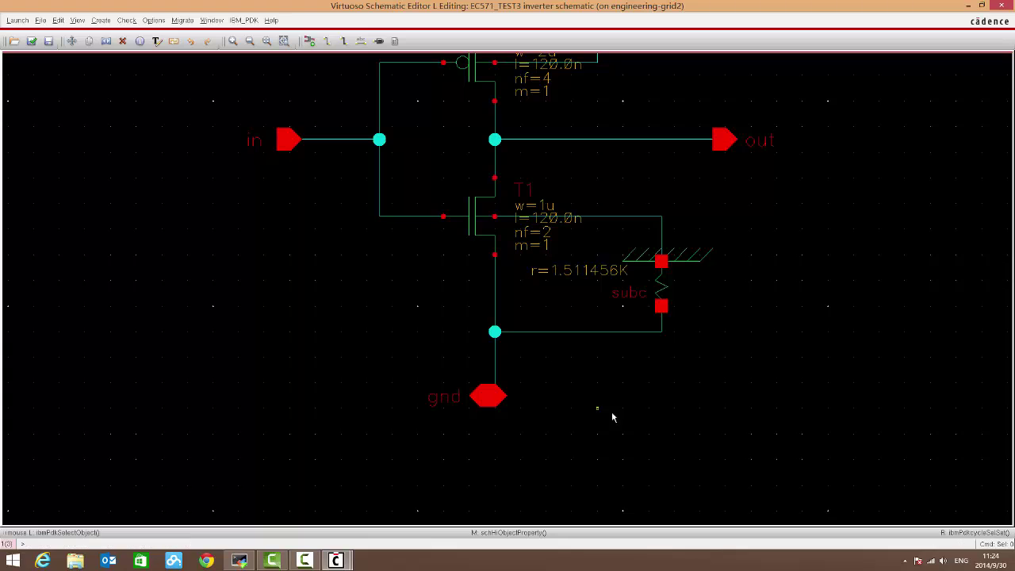
pyautogui.scroll(3, 609, 408)
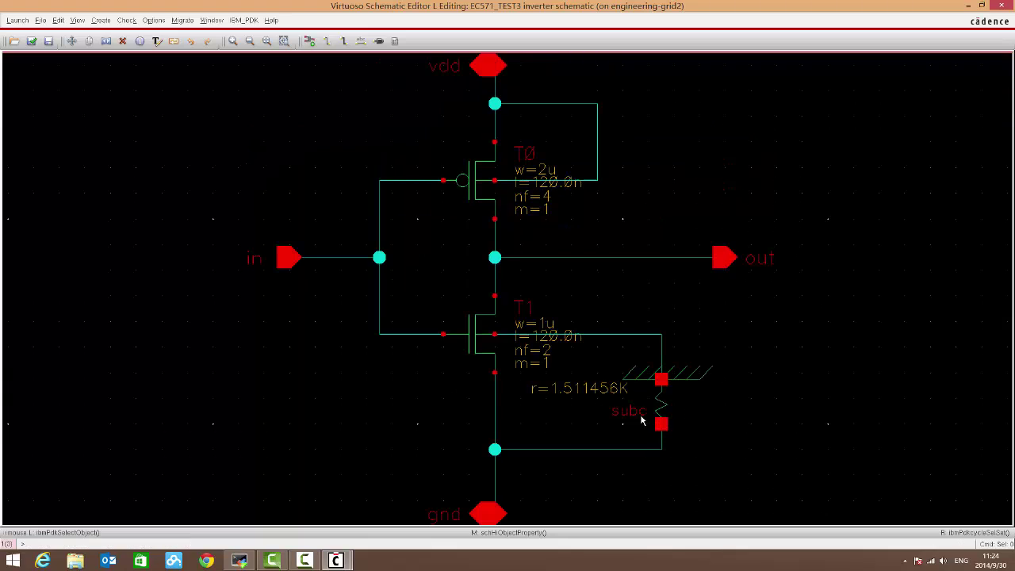
pyautogui.click(32, 40)
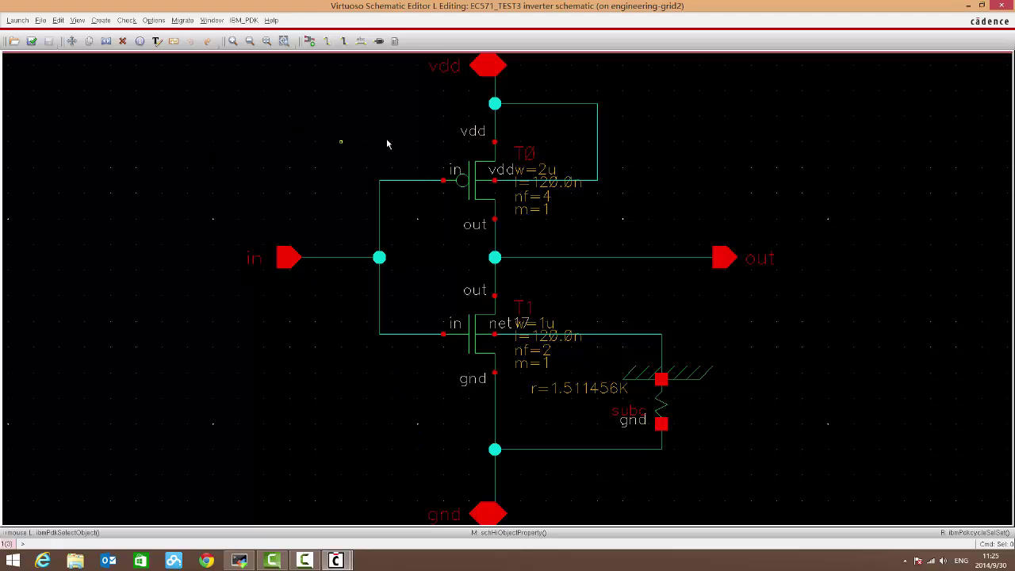
# Create a symbol cellview of the inverter from its schematic view, using the schematicSymbol data type.
pyautogui.click(101, 19)
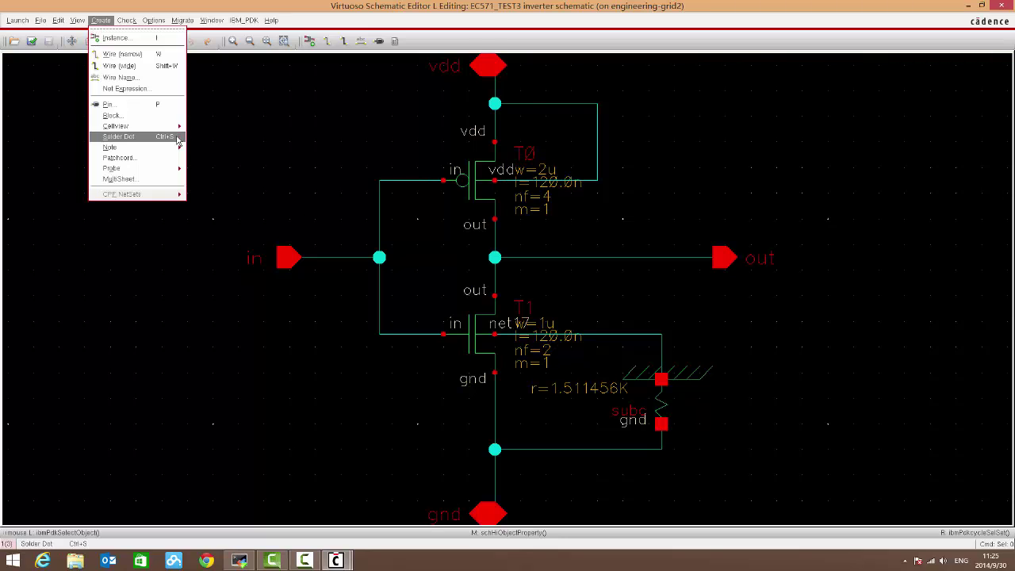
pyautogui.moveTo(179, 126)
pyautogui.click(218, 135)
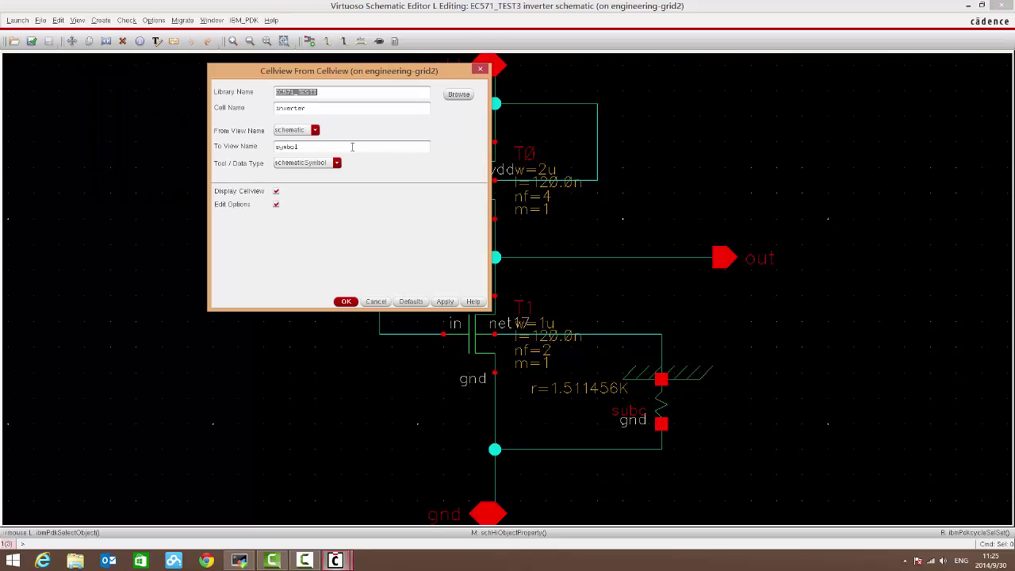
pyautogui.click(346, 302)
# Move gnd from the symbol's top pins to its bottom pins, and generate the symbol.
pyautogui.doubleClick(284, 158)
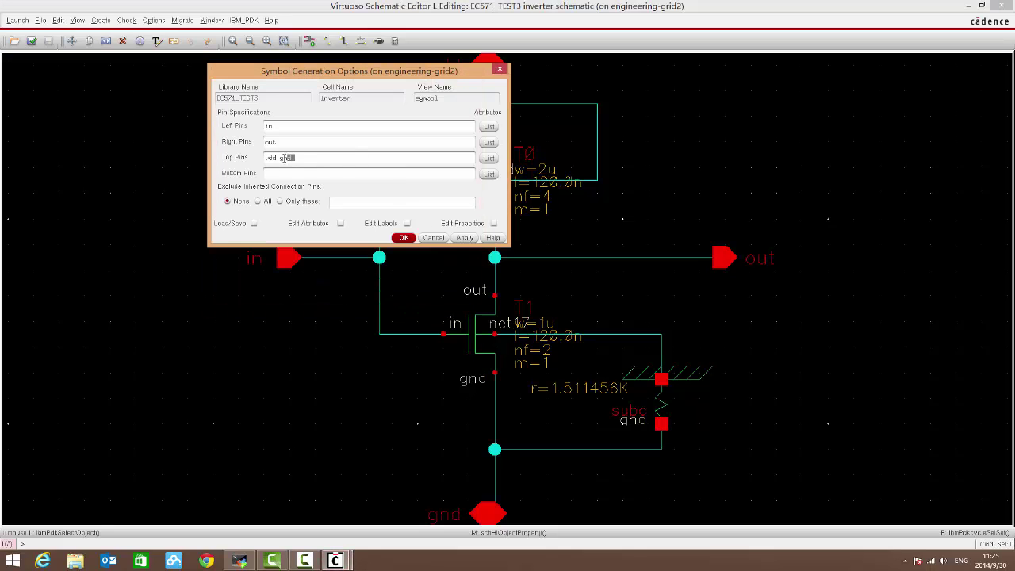
pyautogui.press('Delete')
pyautogui.click(405, 238)
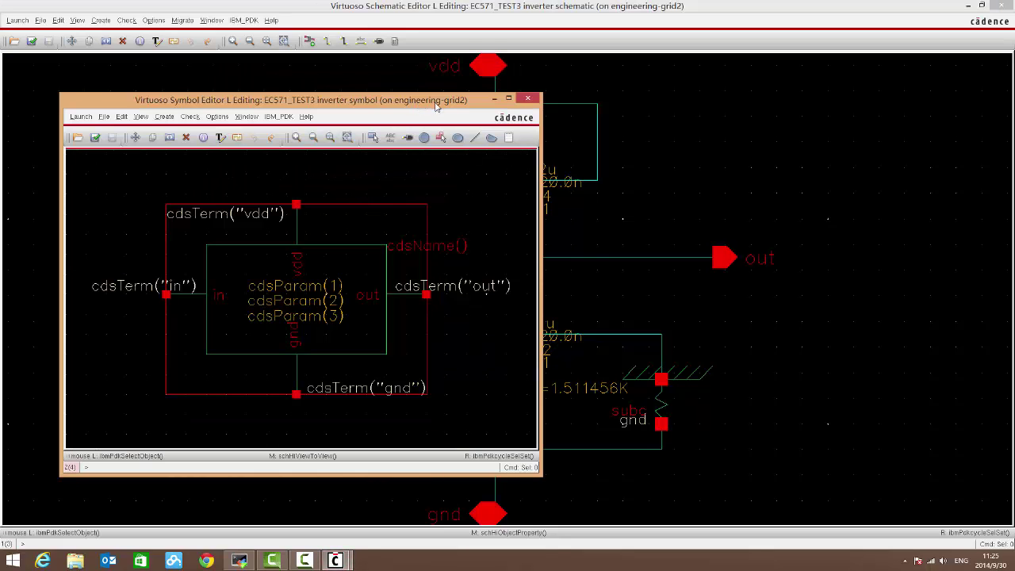
# Move the symbol editor window clear of its initial place and delete the cdsTerm("out") label from the inverter symbol.
pyautogui.moveTo(418, 104); pyautogui.dragTo(666, 81)
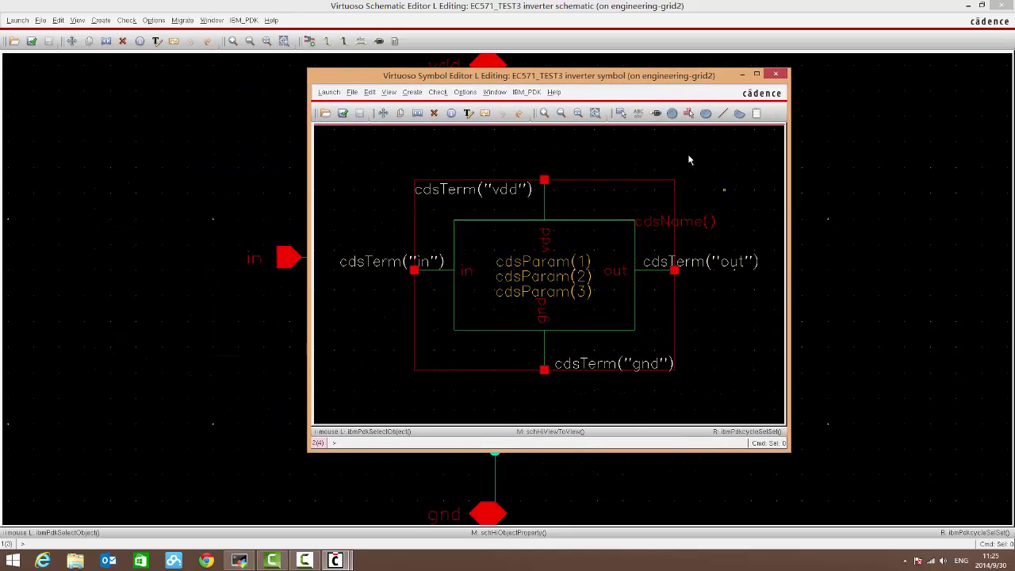
pyautogui.press('Delete')
pyautogui.click(716, 271)
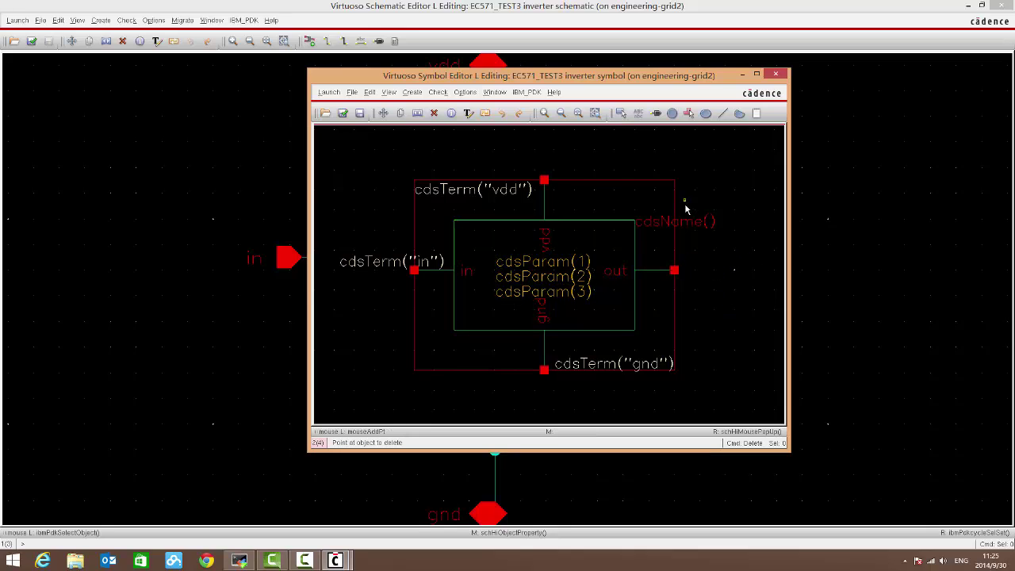
# Delete the cdsName() label and the cdsParam(1), cdsParam(2) and cdsParam(3) labels from the symbol.
pyautogui.click(605, 235)
pyautogui.click(573, 262)
pyautogui.click(580, 291)
pyautogui.click(584, 290)
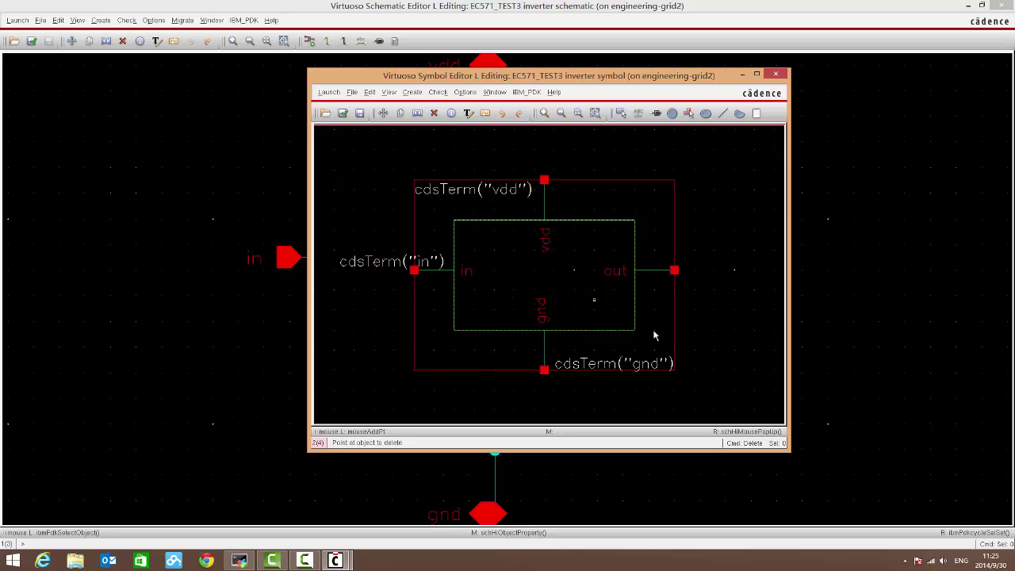
# Delete the green body rectangle, the red selection box and the cdsTerm labels of gnd, vdd and in.
pyautogui.click(665, 364)
pyautogui.click(629, 331)
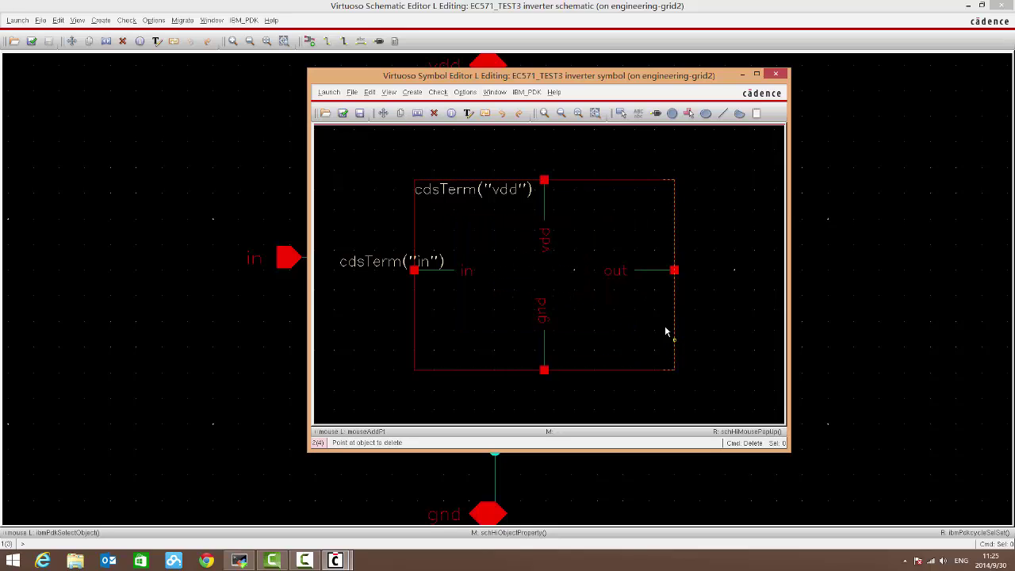
pyautogui.click(666, 331)
pyautogui.click(494, 195)
pyautogui.click(364, 266)
pyautogui.press('Escape')
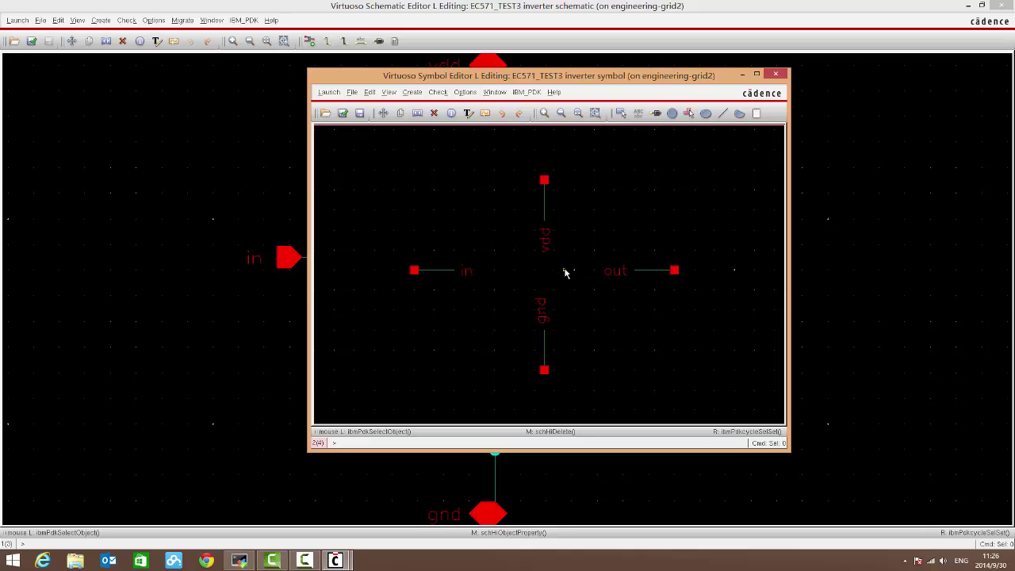
# Move the in and out pin name labels directly above their pin lines.
pyautogui.click(467, 272)
pyautogui.moveTo(468, 272); pyautogui.dragTo(437, 262)
pyautogui.click(526, 261)
pyautogui.moveTo(612, 274); pyautogui.dragTo(651, 263)
pyautogui.click(569, 246)
# Move the vdd and gnd pin name labels alongside their vertical pin lines, on the left of each line.
pyautogui.click(543, 241)
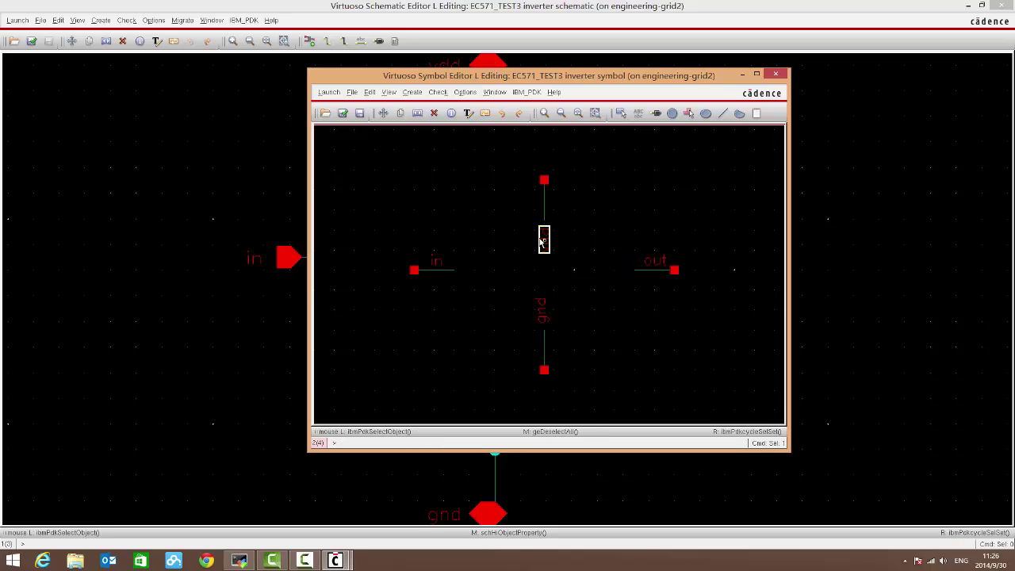
pyautogui.moveTo(541, 242); pyautogui.dragTo(534, 216)
pyautogui.click(534, 203)
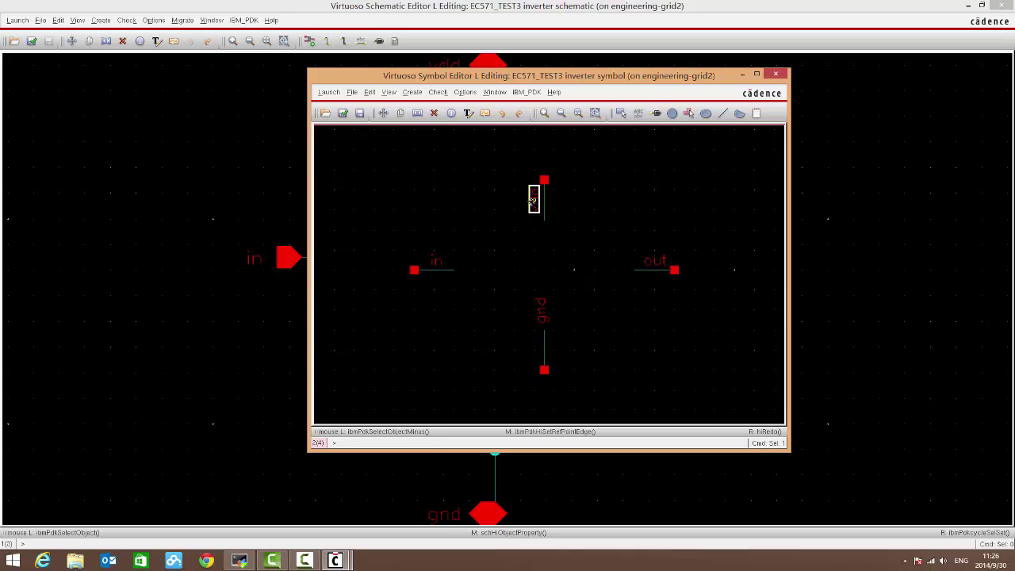
pyautogui.press('m')
pyautogui.click(546, 318)
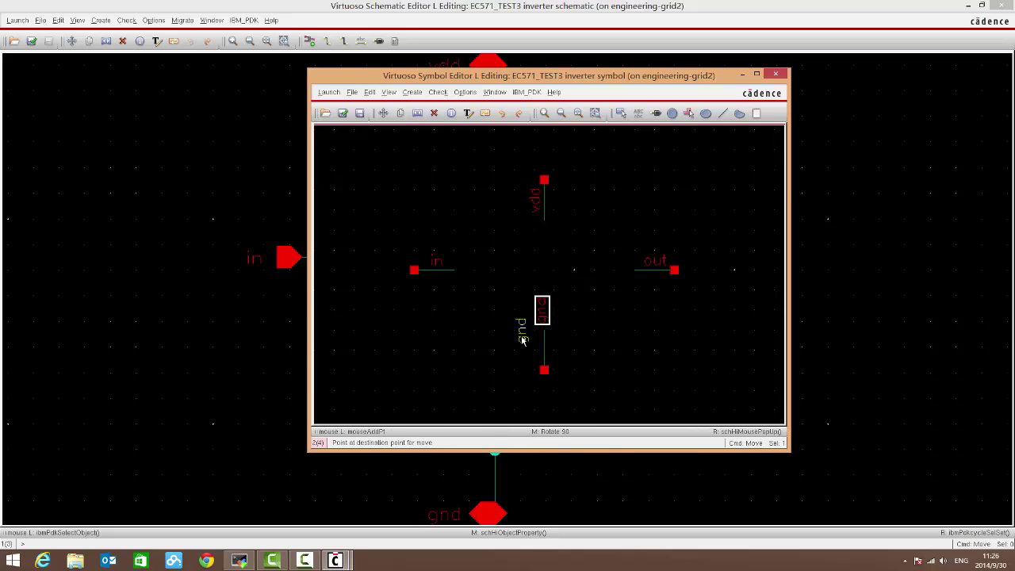
pyautogui.click(532, 351)
pyautogui.click(570, 361)
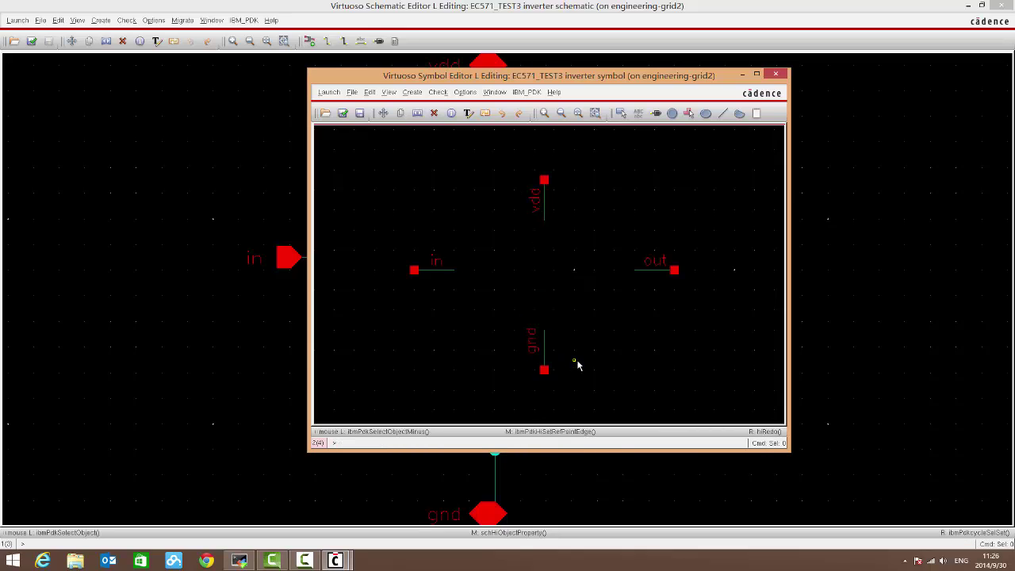
# Draw a closed triangle with its vertical side at the end of the in pin line and its tip pointing toward out.
pyautogui.click(723, 113)
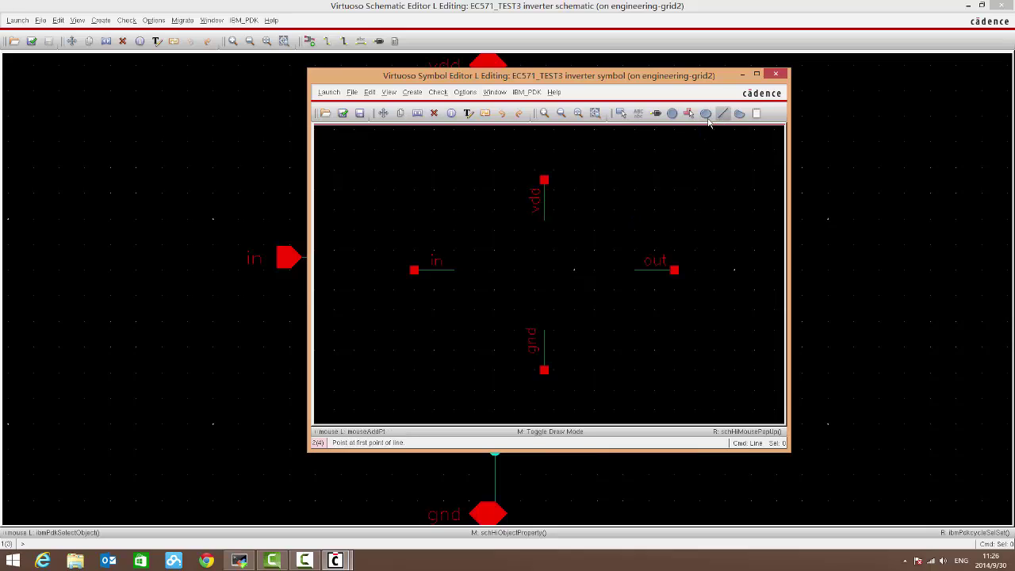
pyautogui.click(454, 231)
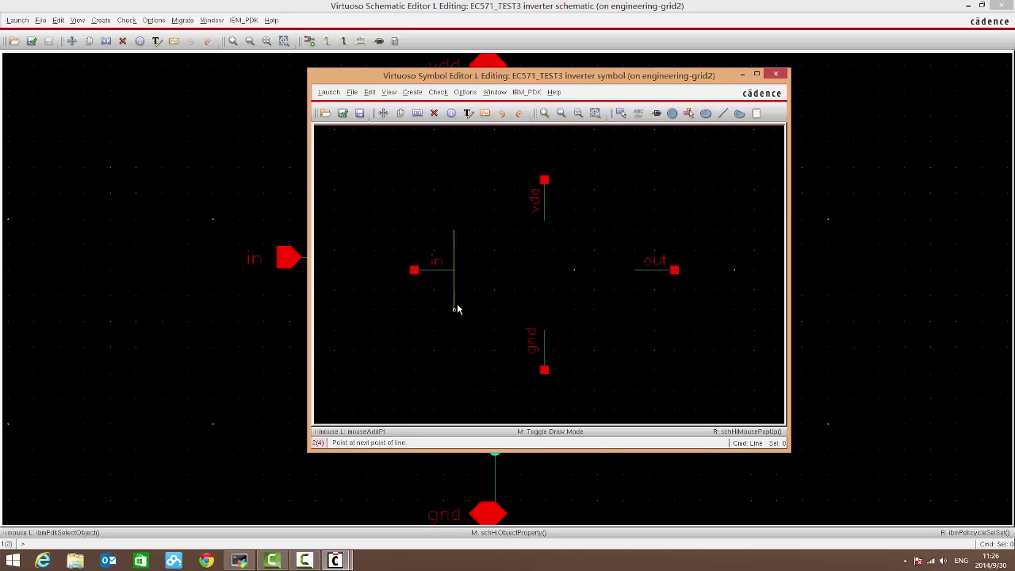
pyautogui.click(455, 310)
pyautogui.click(535, 269)
pyautogui.doubleClick(453, 231)
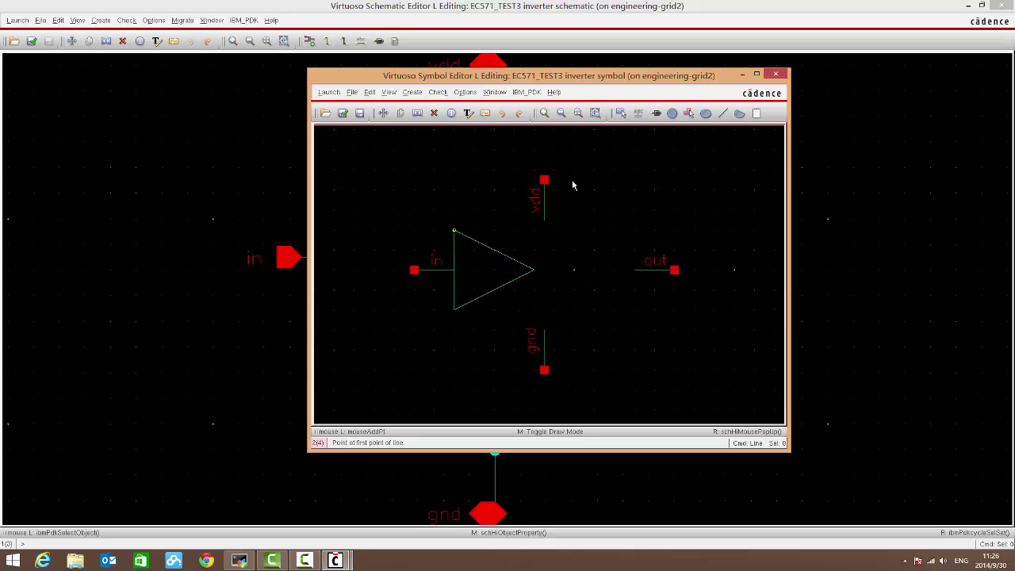
# Draw a small inversion circle touching the tip of the triangle.
pyautogui.click(672, 113)
pyautogui.click(545, 270)
pyautogui.click(555, 271)
pyautogui.press('Escape')
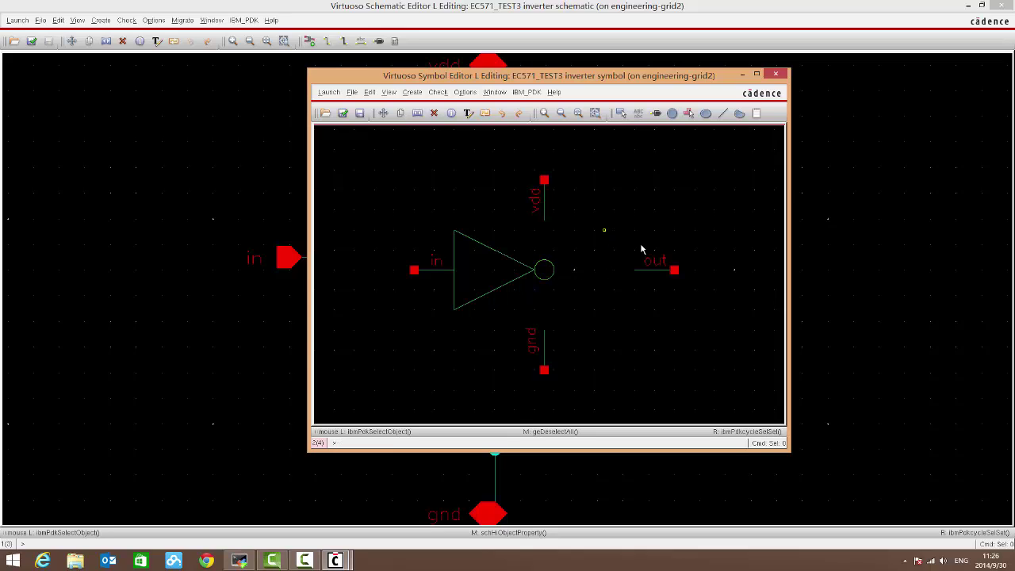
# Move the out pin with its line and label so the line meets the inversion circle.
pyautogui.moveTo(605, 230); pyautogui.dragTo(698, 292)
pyautogui.press('m')
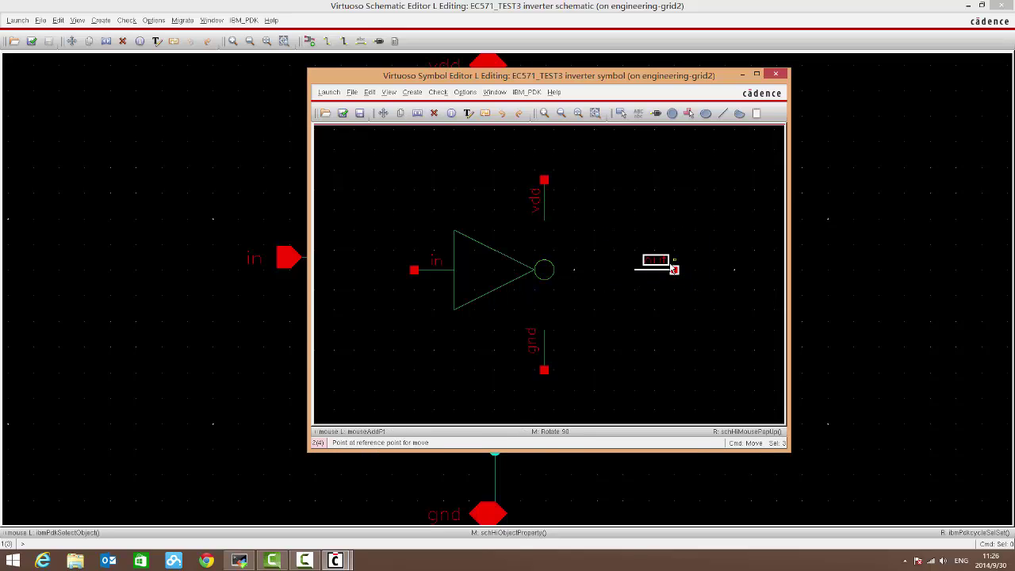
pyautogui.click(672, 266)
pyautogui.click(585, 261)
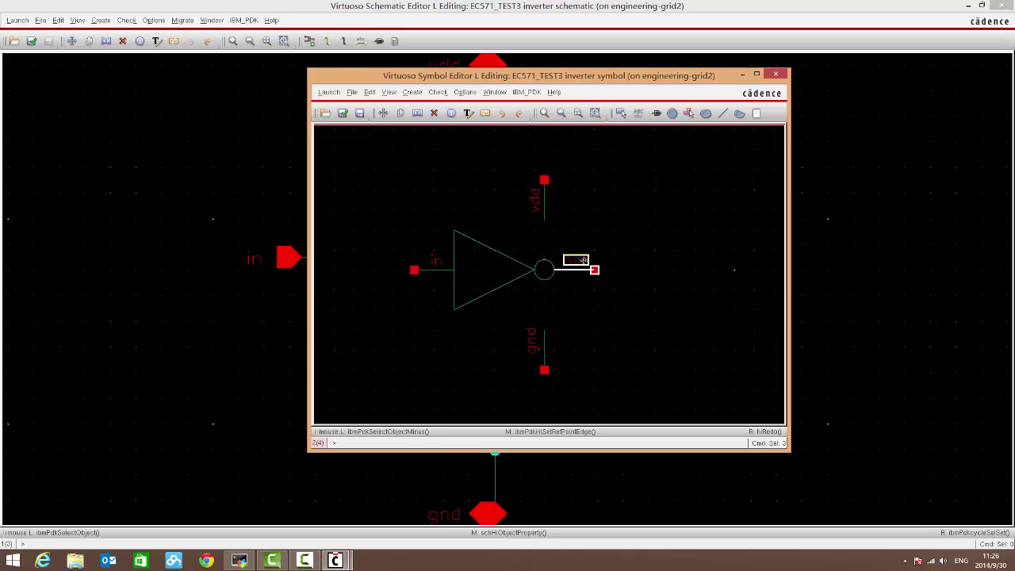
pyautogui.click(595, 239)
# Move the vdd pin with its line and label so the line ends on the triangle's upper slanted edge.
pyautogui.moveTo(506, 151); pyautogui.dragTo(578, 237)
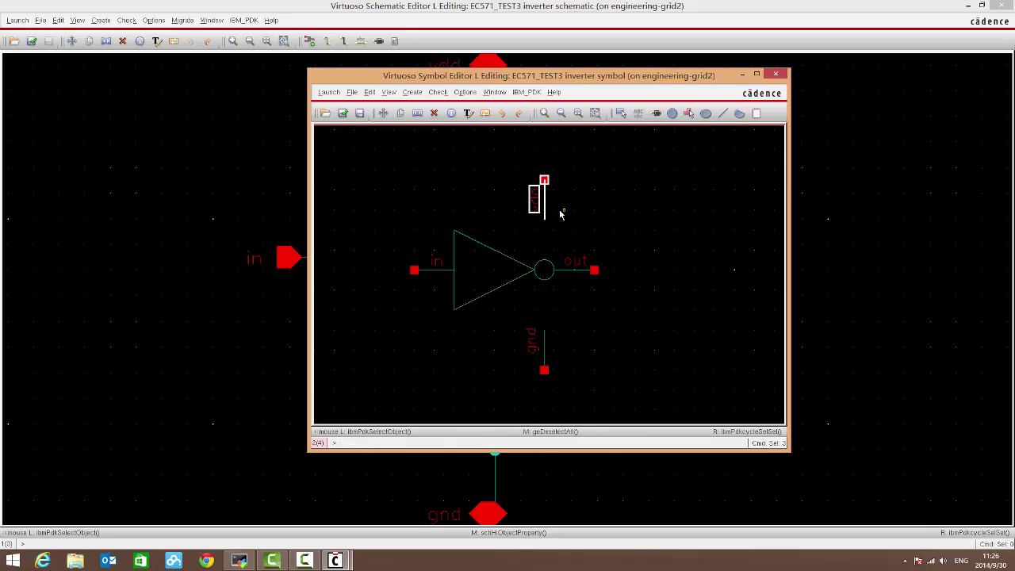
pyautogui.press('m')
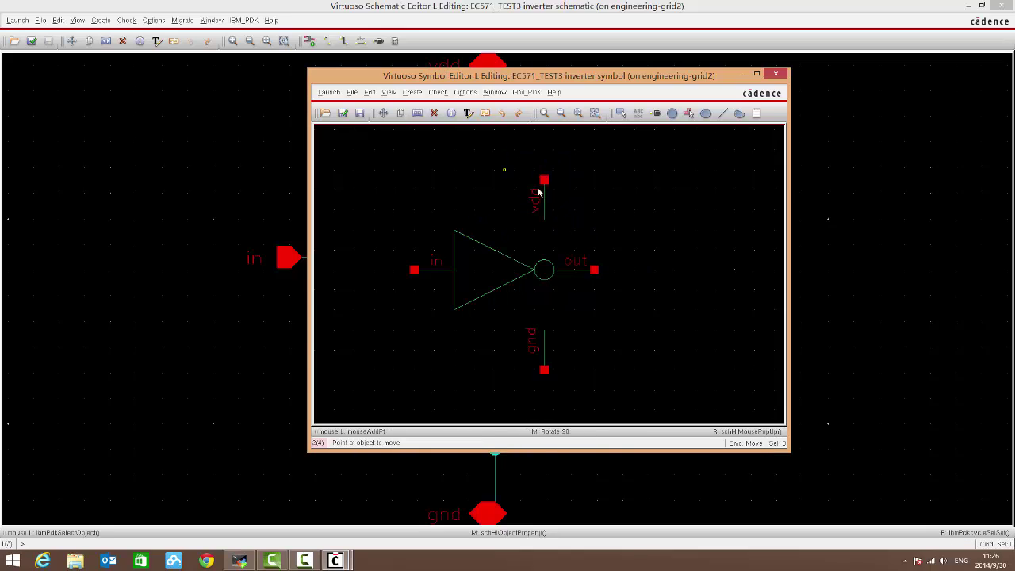
pyautogui.moveTo(504, 170); pyautogui.dragTo(575, 240)
pyautogui.press('Escape')
pyautogui.moveTo(514, 160); pyautogui.dragTo(578, 253)
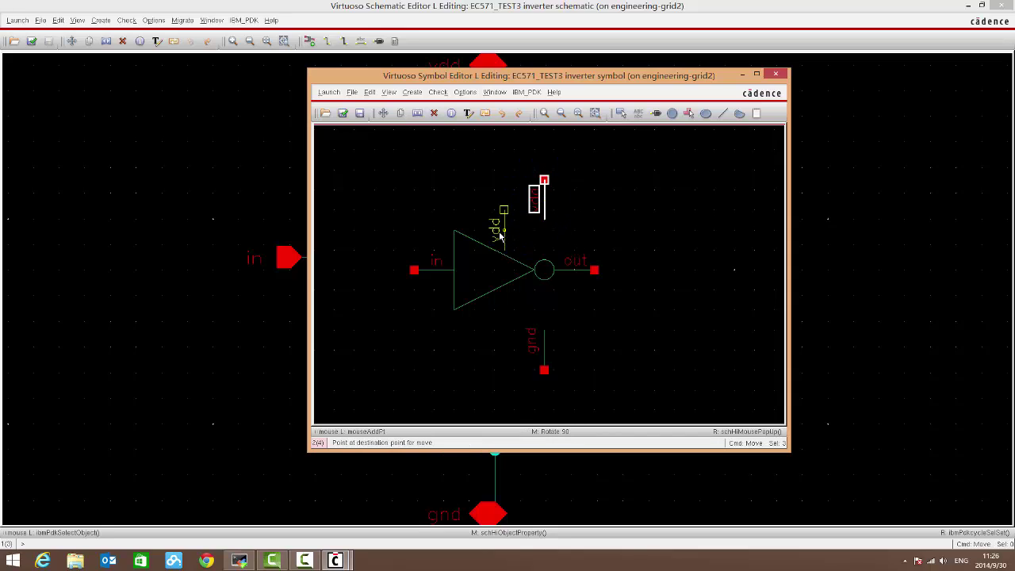
pyautogui.click(495, 234)
# Move the gnd pin with its line and label to the triangle's lower slanted edge, and shift the gnd label slightly down.
pyautogui.moveTo(504, 300); pyautogui.dragTo(575, 389)
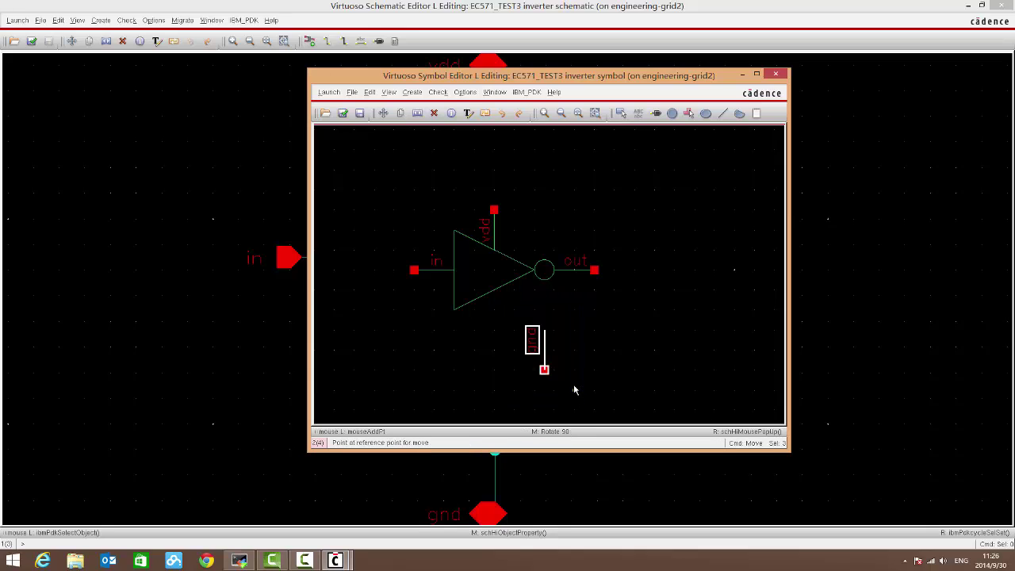
pyautogui.click(537, 347)
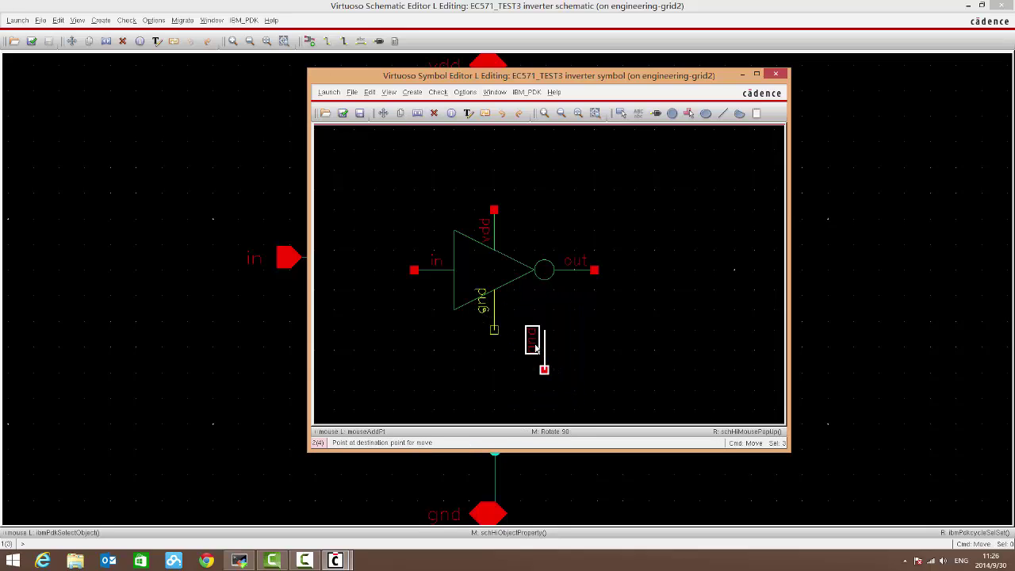
pyautogui.click(484, 315)
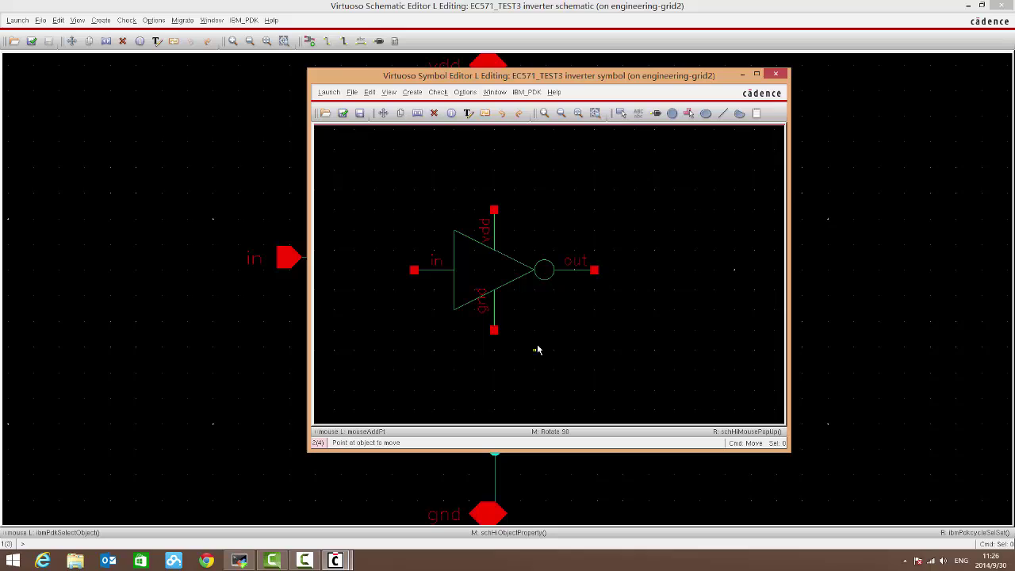
pyautogui.click(485, 307)
pyautogui.click(483, 308)
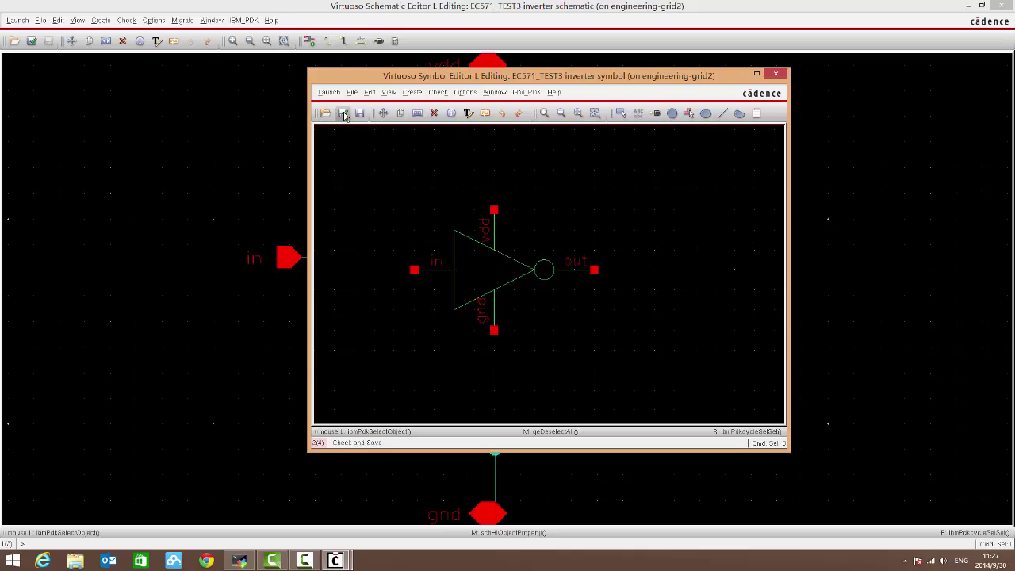
# Check and save the inverter symbol, and close the symbol and schematic editor windows.
pyautogui.press('f')
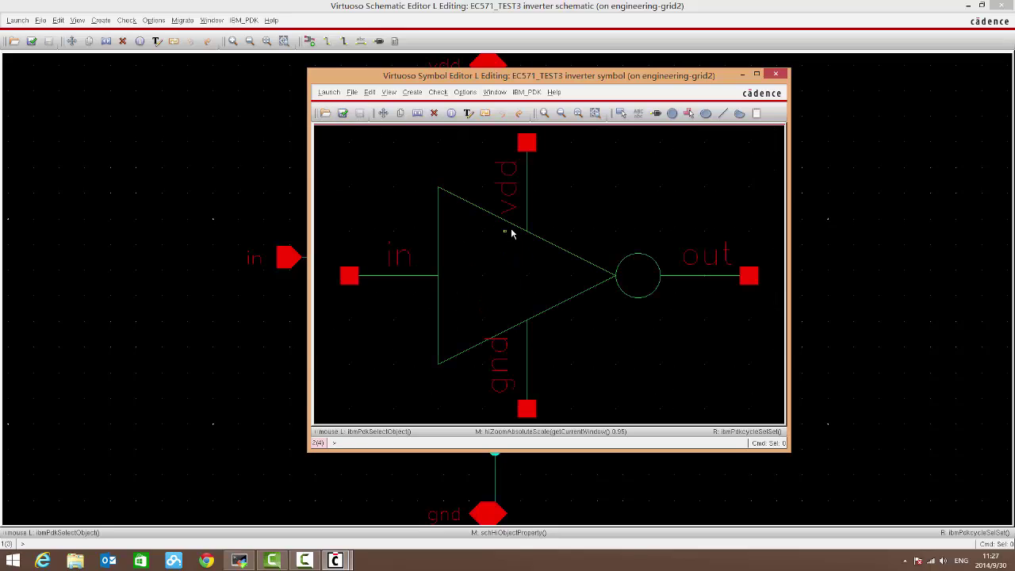
pyautogui.keyDown('ctrl'); pyautogui.scroll(-1, 596, 242); pyautogui.keyUp('ctrl')
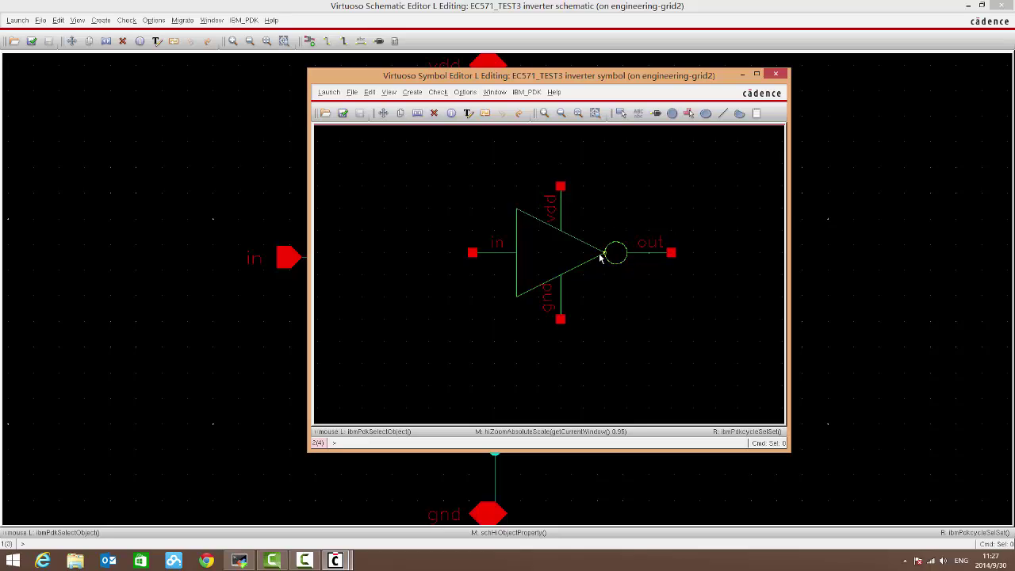
pyautogui.press('f')
pyautogui.keyDown('ctrl'); pyautogui.scroll(-4, 609, 252); pyautogui.keyUp('ctrl')
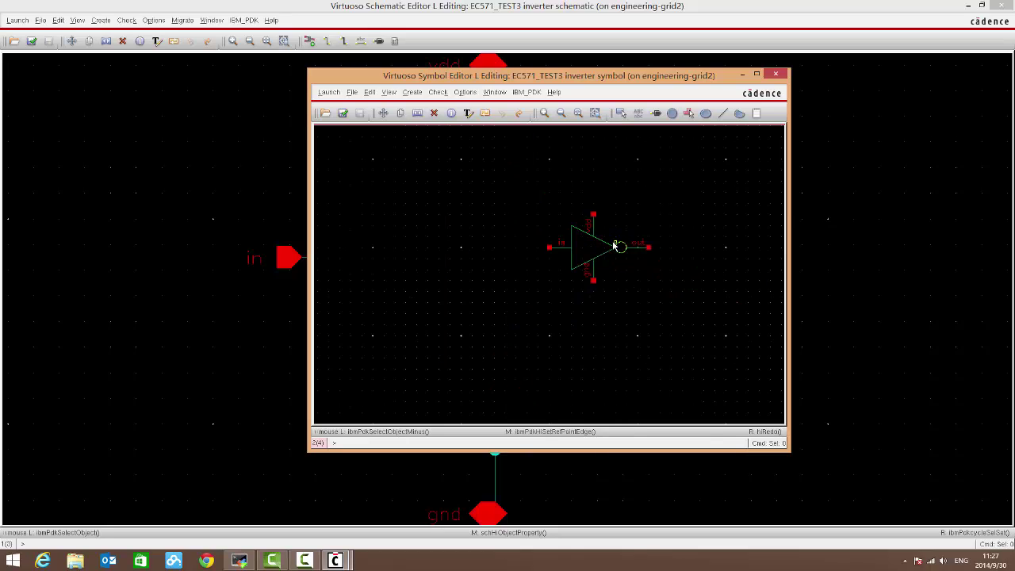
pyautogui.keyDown('ctrl'); pyautogui.scroll(3, 615, 246); pyautogui.keyUp('ctrl')
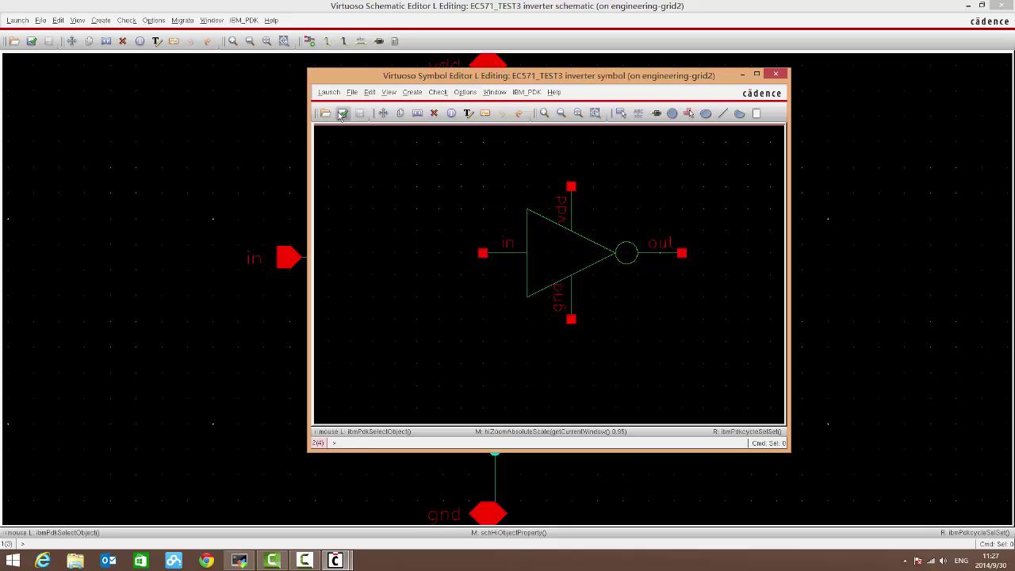
pyautogui.click(778, 75)
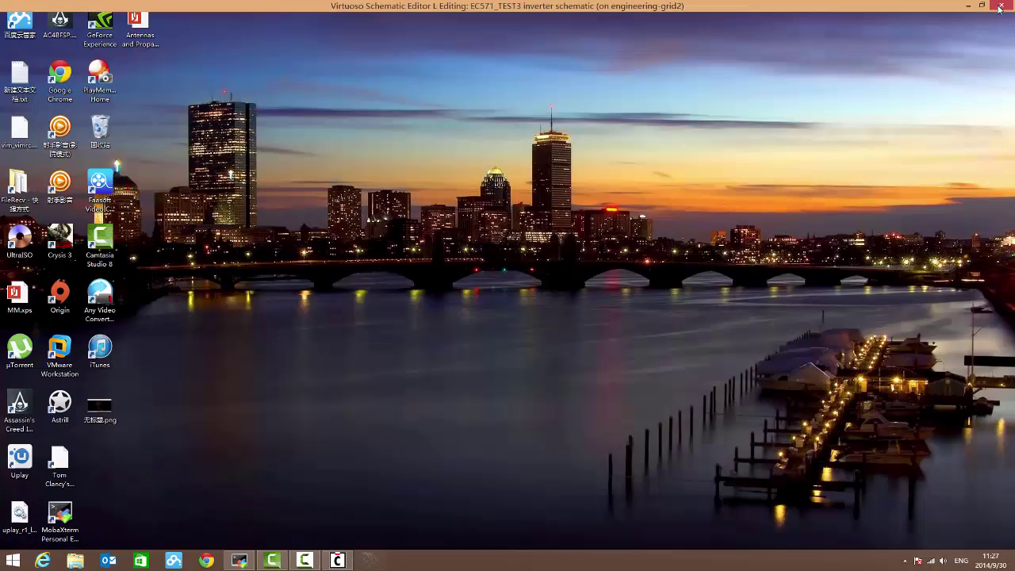
pyautogui.click(1001, 7)
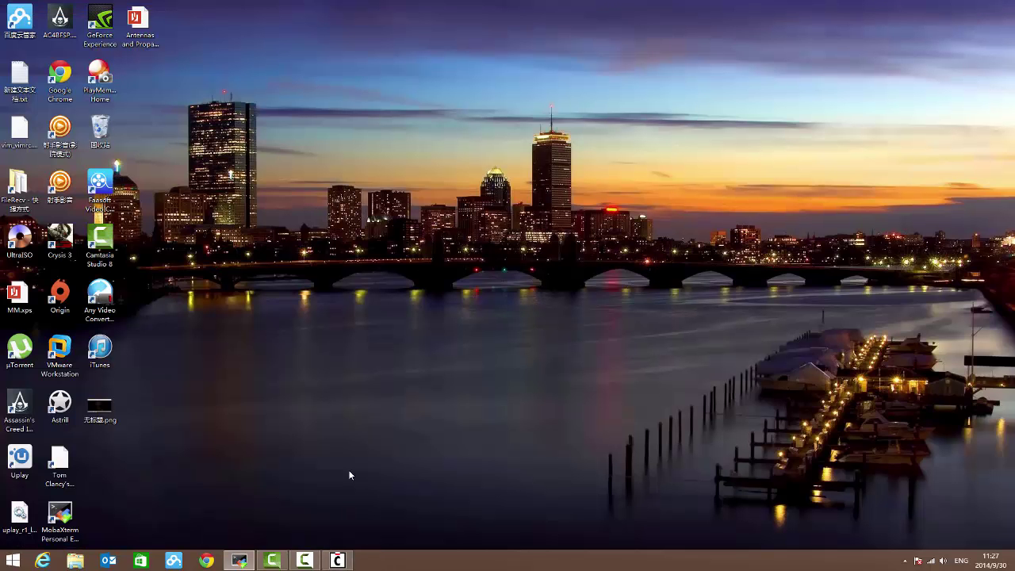
# Open the Library Manager and select the EC571_TEST3 library.
pyautogui.click(337, 561)
pyautogui.click(384, 391)
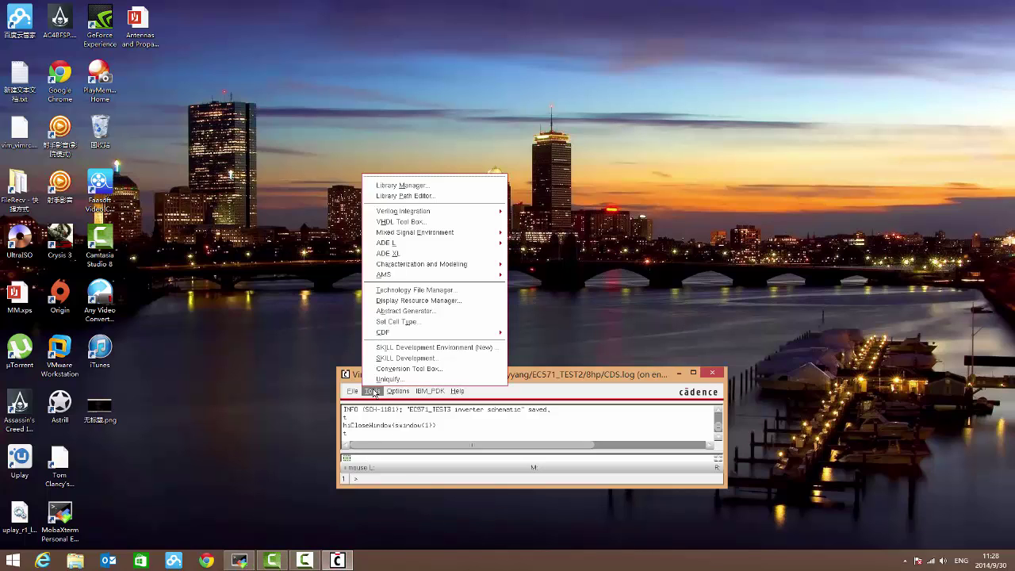
pyautogui.click(407, 182)
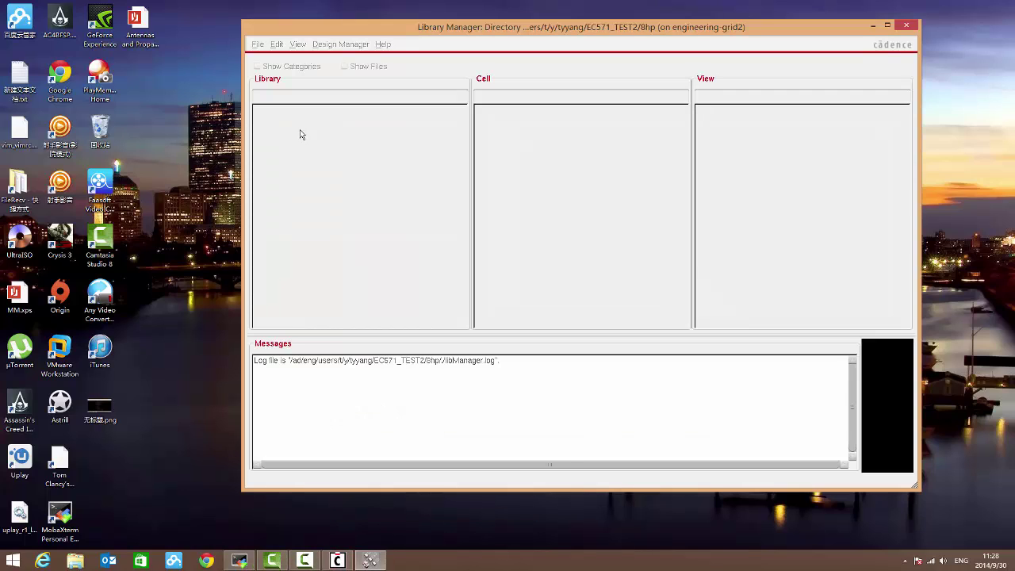
pyautogui.click(293, 118)
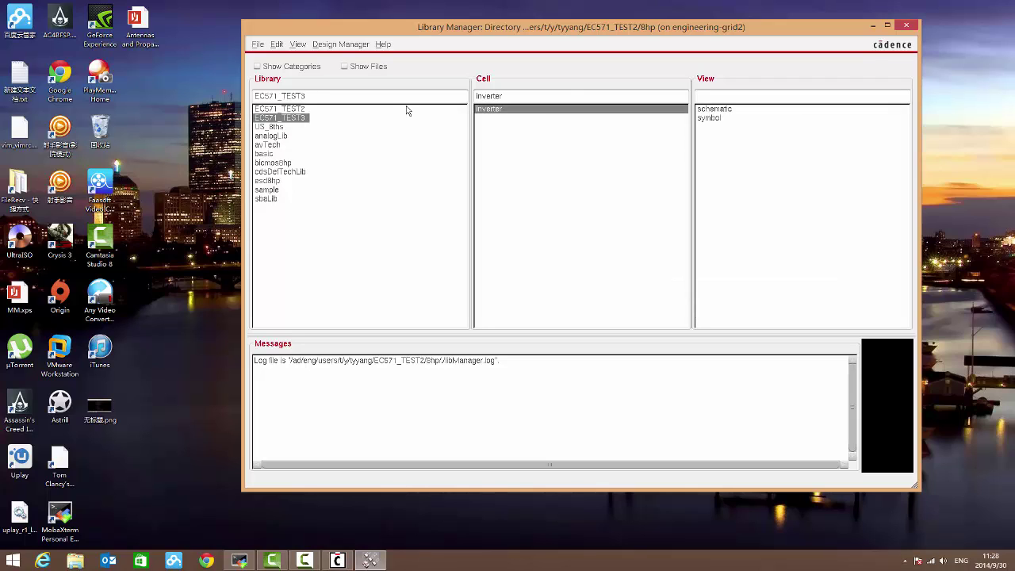
# Create a new schematic cellview for a cell named inverter_test in the EC571_TEST3 library.
pyautogui.click(257, 45)
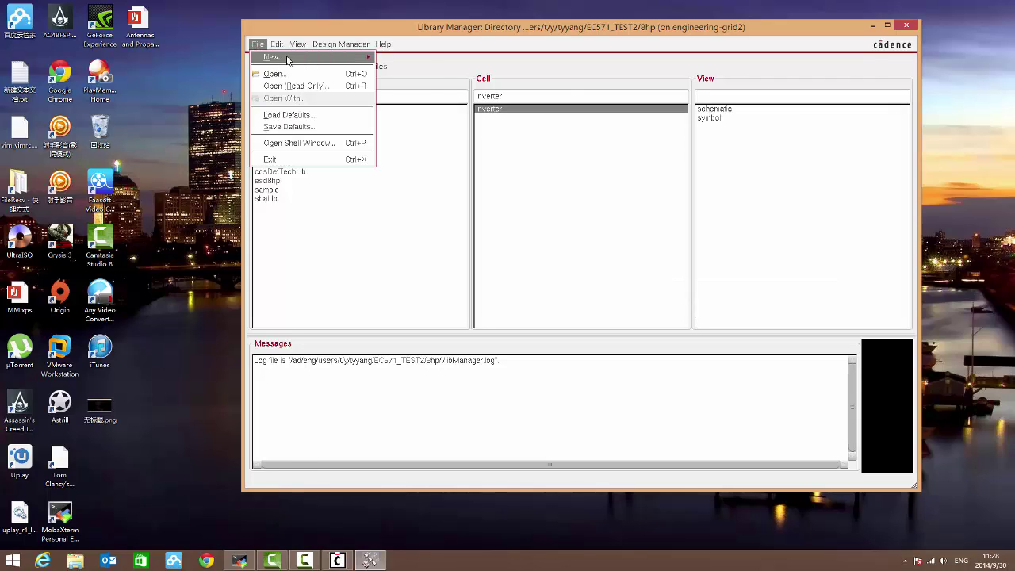
pyautogui.moveTo(274, 57)
pyautogui.click(404, 72)
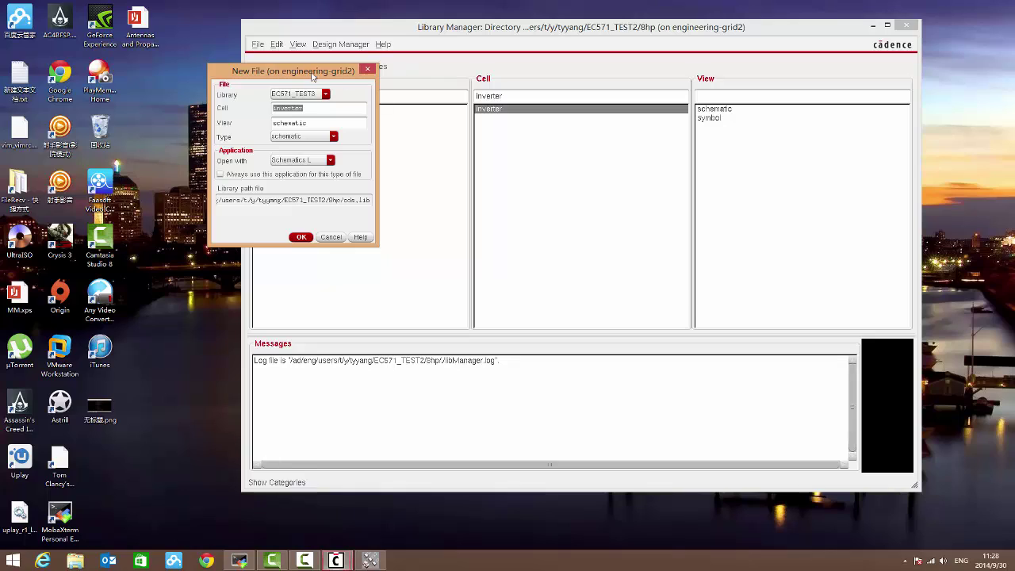
pyautogui.click(312, 107)
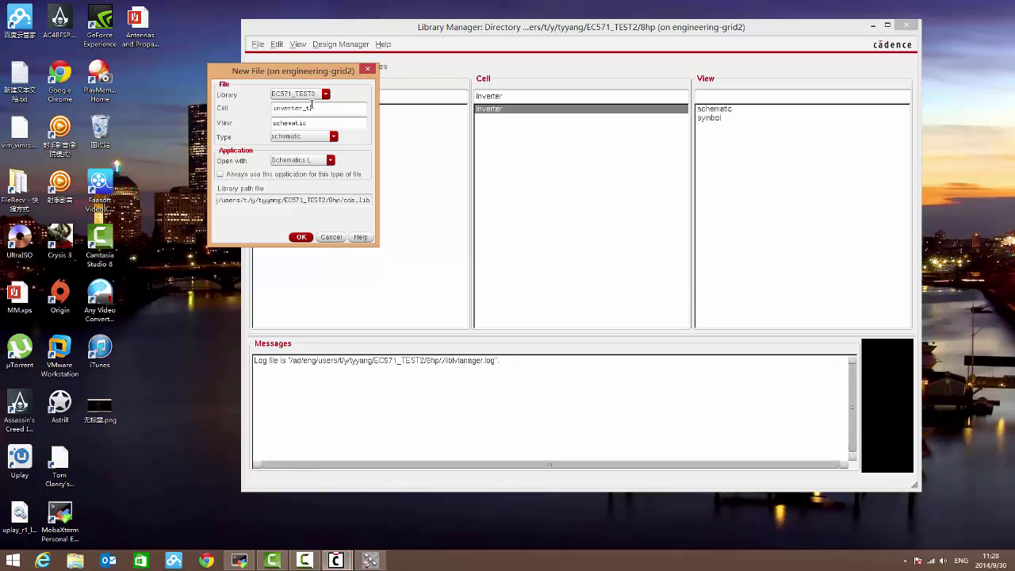
pyautogui.click(302, 239)
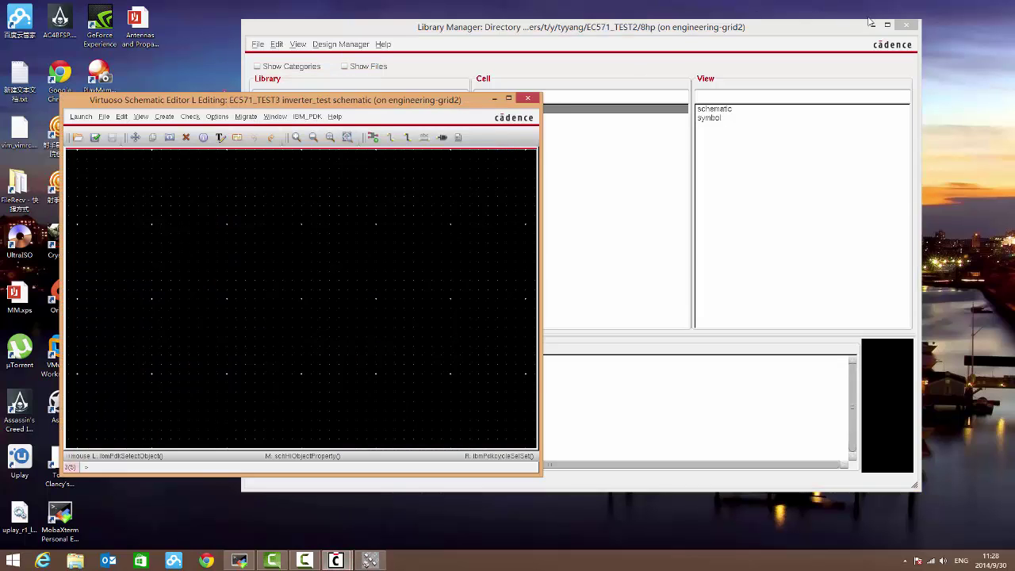
# Close the Library Manager, and minimize the log window behind the repositioned inverter_test schematic editor.
pyautogui.click(906, 27)
pyautogui.moveTo(312, 100); pyautogui.dragTo(475, 72)
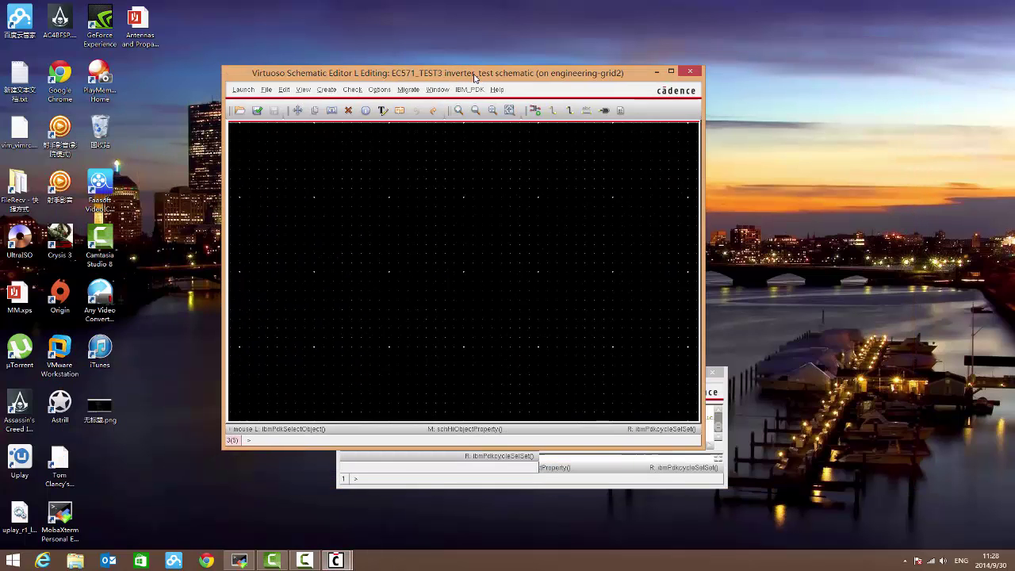
pyautogui.click(719, 395)
pyautogui.click(680, 372)
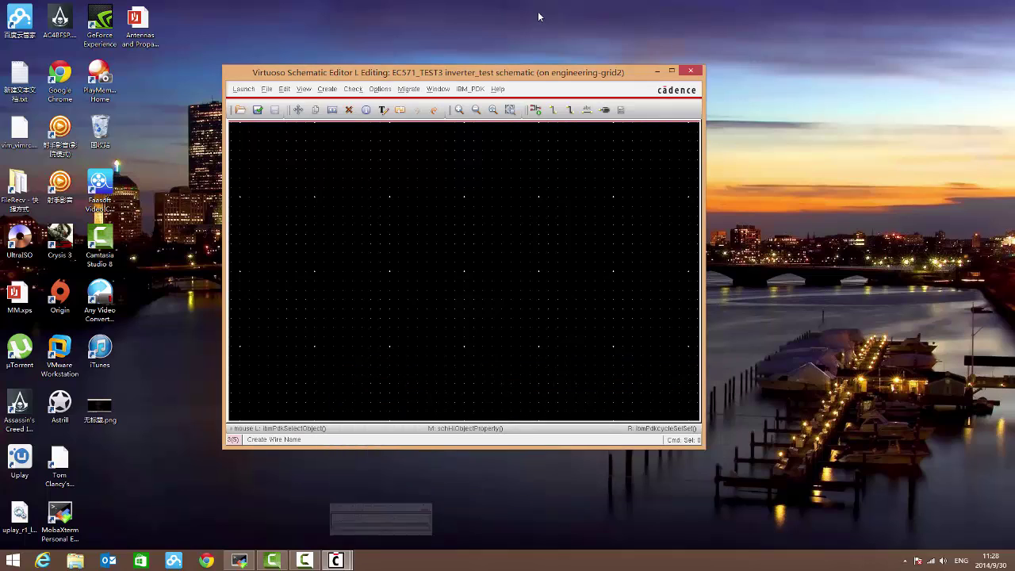
# Maximize the schematic editor and place an instance of the inverter symbol from the EC571_TEST3 library.
pyautogui.doubleClick(540, 74)
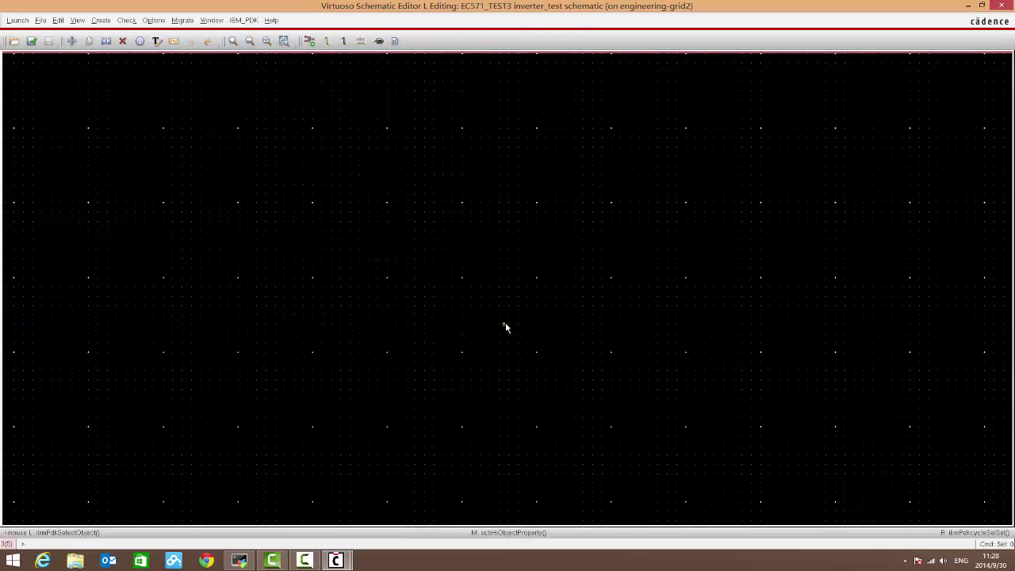
pyautogui.press('i')
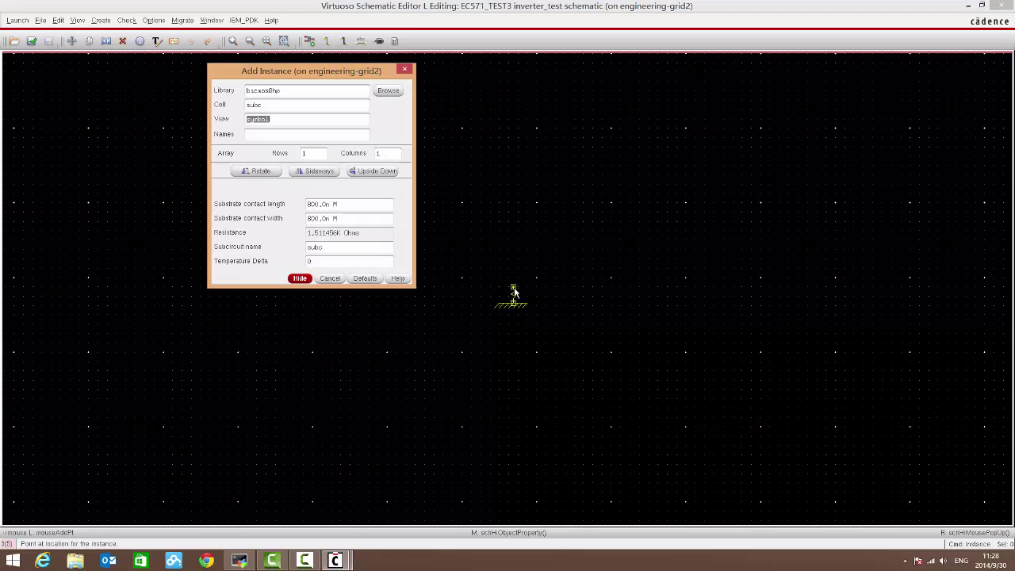
pyautogui.click(388, 90)
pyautogui.click(488, 99)
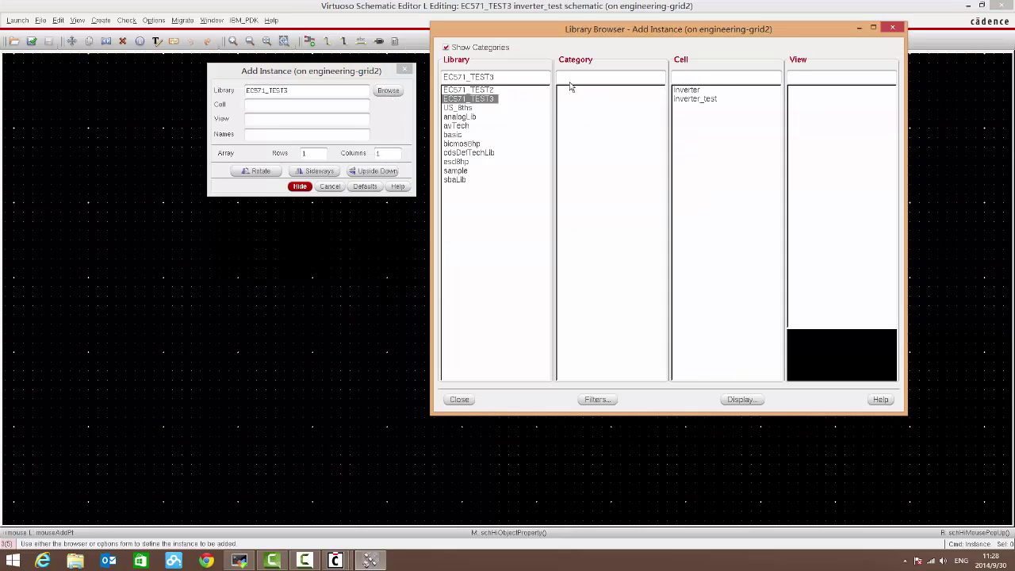
pyautogui.click(681, 91)
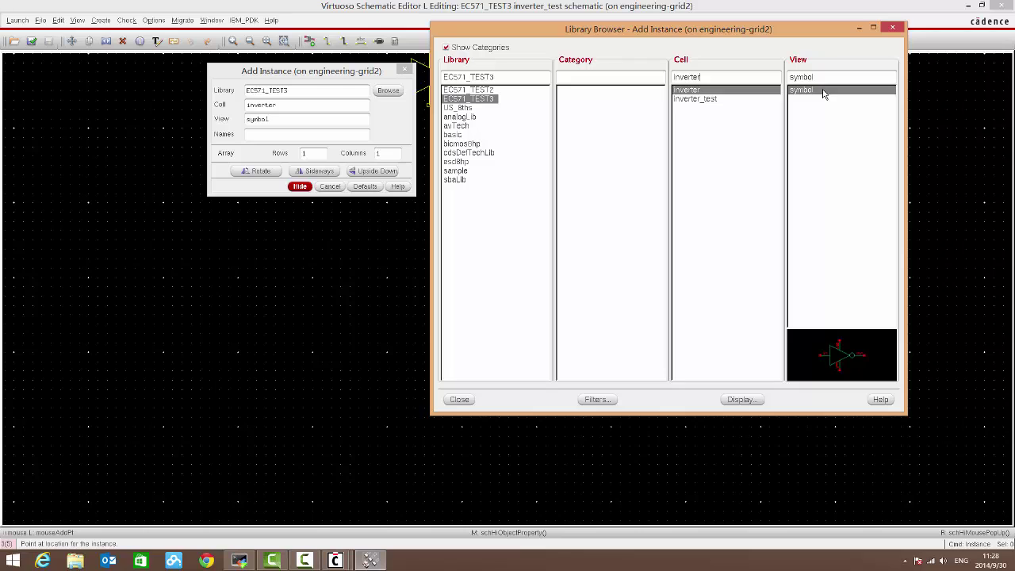
pyautogui.click(315, 268)
pyautogui.click(315, 268)
pyautogui.press('Escape')
pyautogui.click(365, 281)
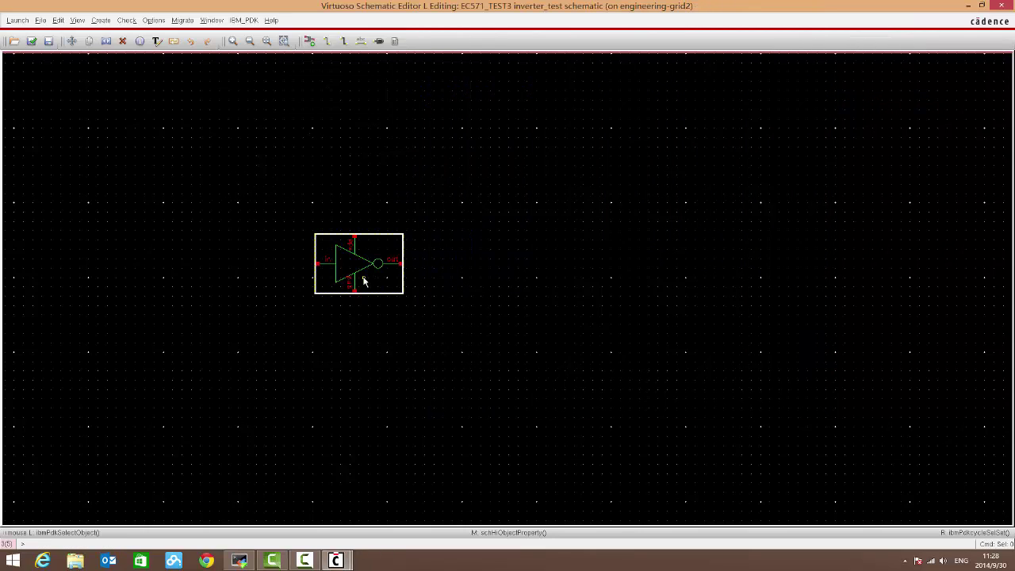
pyautogui.keyDown('ctrl'); pyautogui.scroll(3, 364, 281); pyautogui.keyUp('ctrl')
pyautogui.keyDown('ctrl'); pyautogui.scroll(-2, 424, 265); pyautogui.keyUp('ctrl')
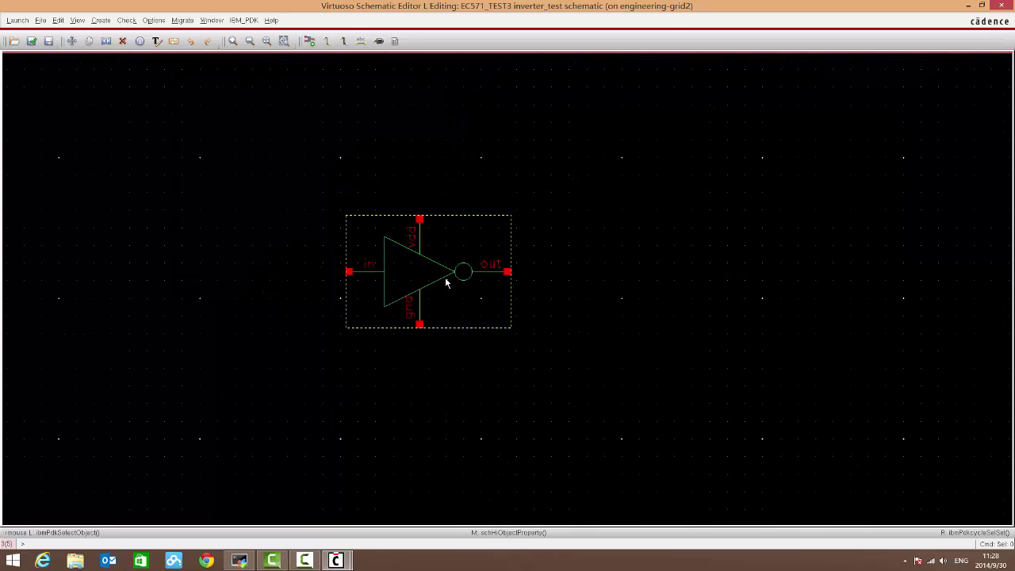
# Choose the vpulse cell from analogLib as the next instance to add.
pyautogui.press('i')
pyautogui.click(388, 91)
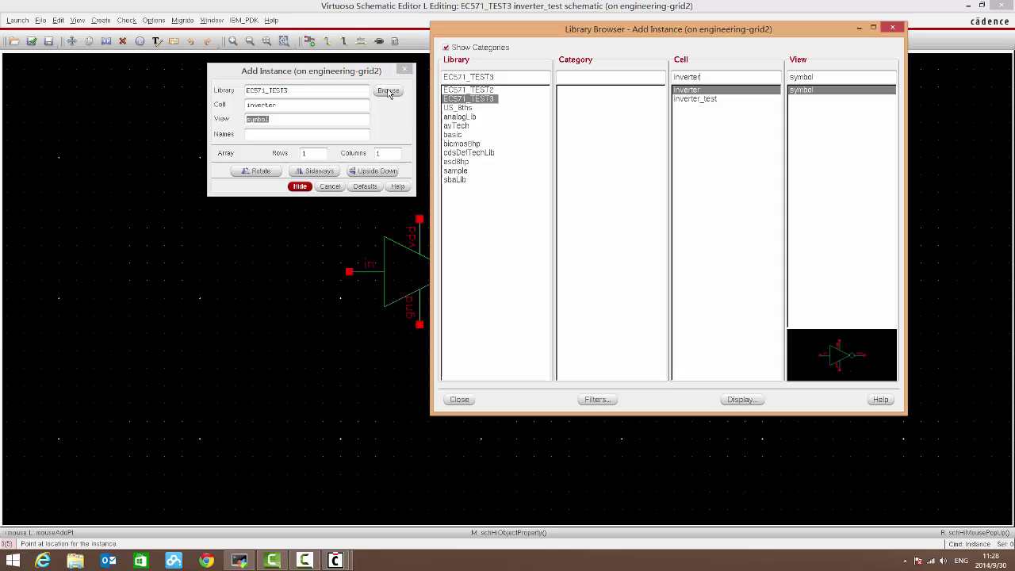
pyautogui.click(464, 117)
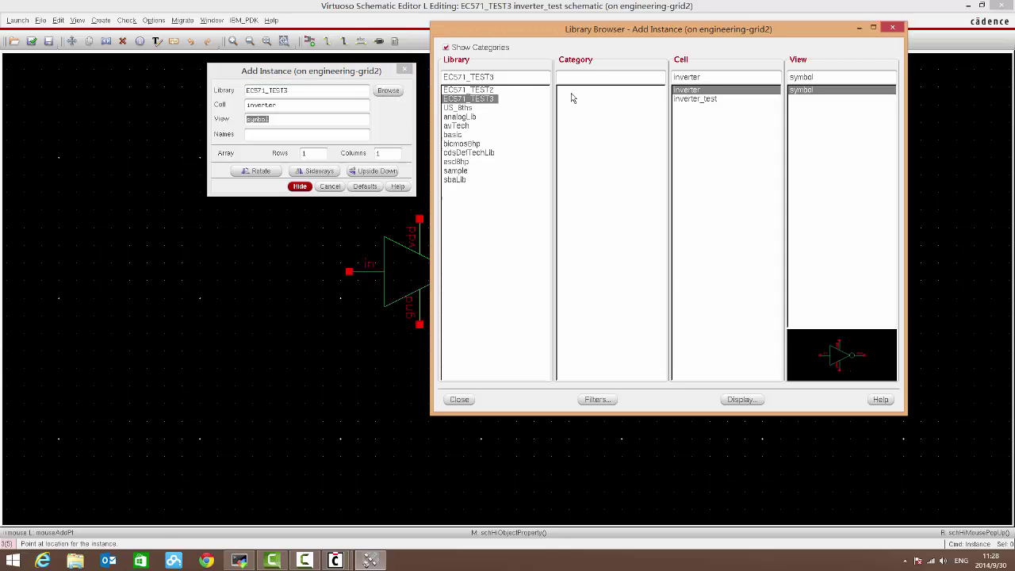
pyautogui.click(702, 77)
pyautogui.write('vpulse')
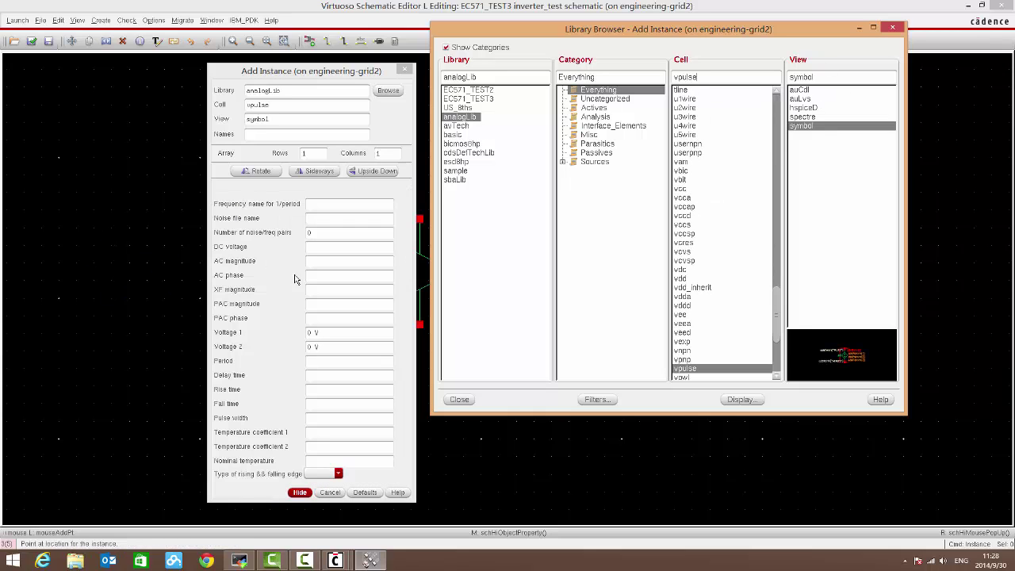
# Set the pulse source's Voltage 1 to 1.5 V, fill in its pulse timing, and place it below and left of the inverter's input.
pyautogui.click(311, 76)
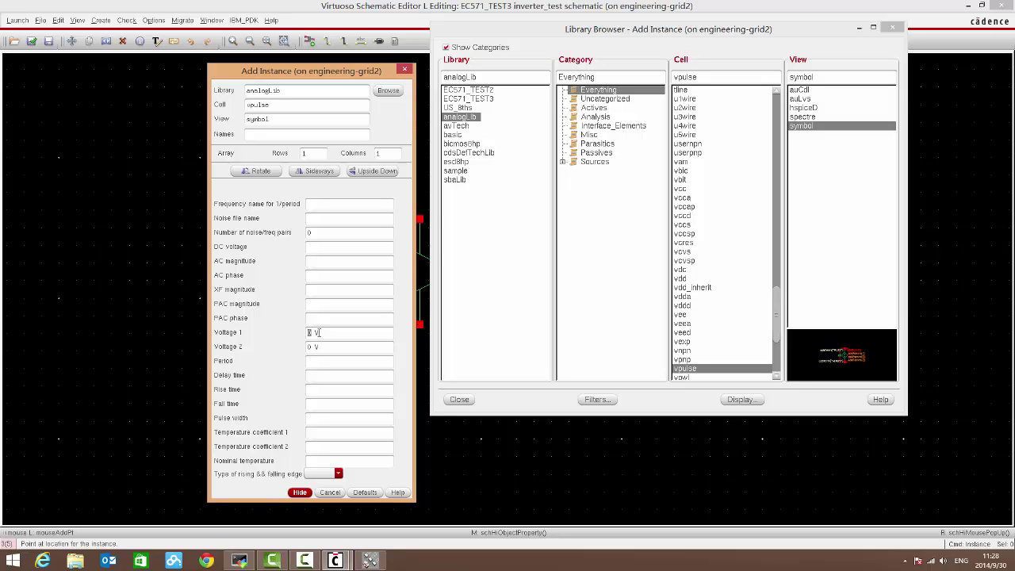
pyautogui.write('.5')
pyautogui.moveTo(326, 419); pyautogui.dragTo(302, 419)
pyautogui.doubleClick(320, 361)
pyautogui.click(339, 377)
pyautogui.click(300, 494)
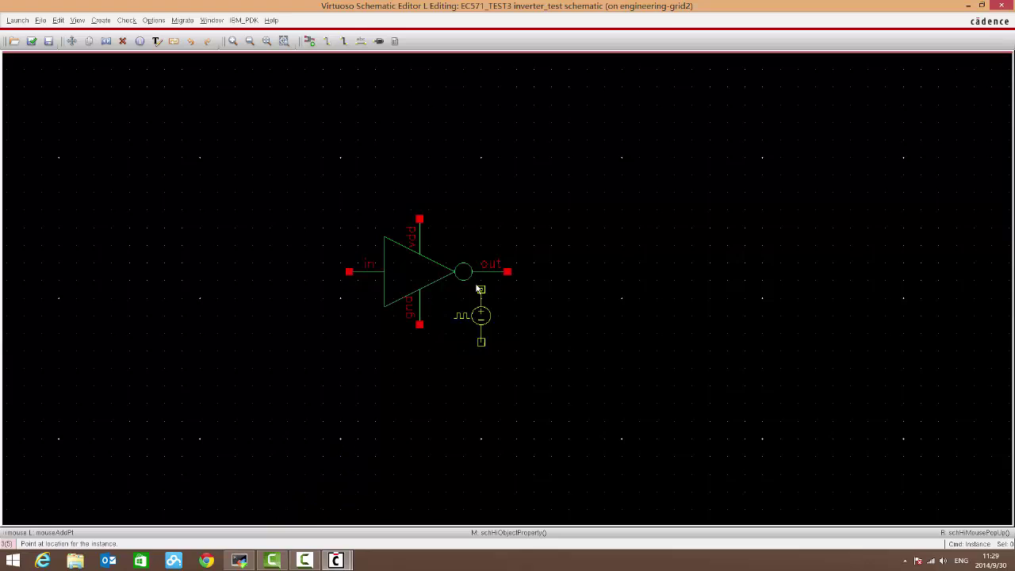
pyautogui.click(399, 356)
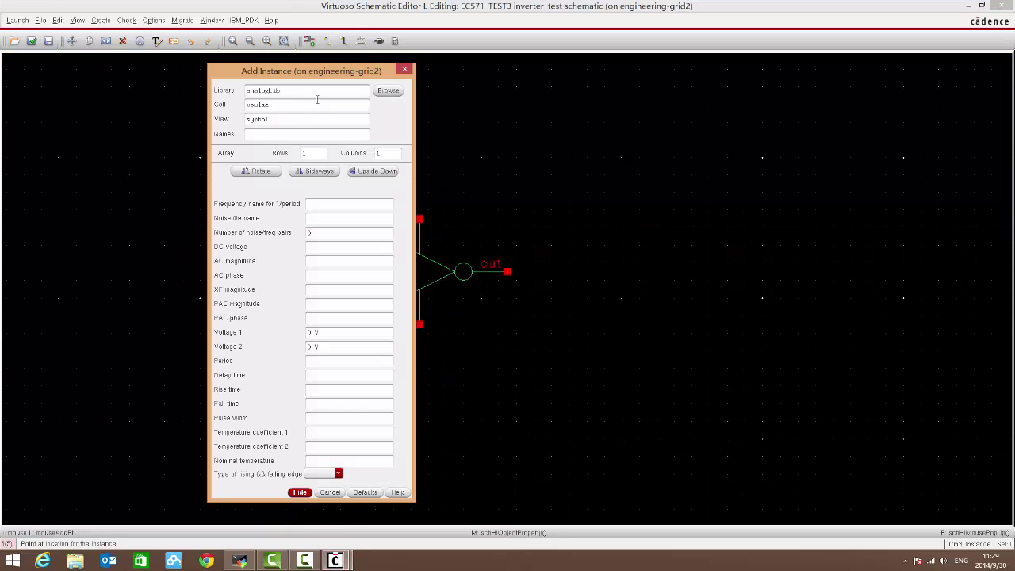
# Place a gnd symbol from analogLib below the inverter's gnd pin.
pyautogui.doubleClick(269, 105)
pyautogui.write('gnd')
pyautogui.press('Tab')
pyautogui.click(420, 413)
pyautogui.press('Escape')
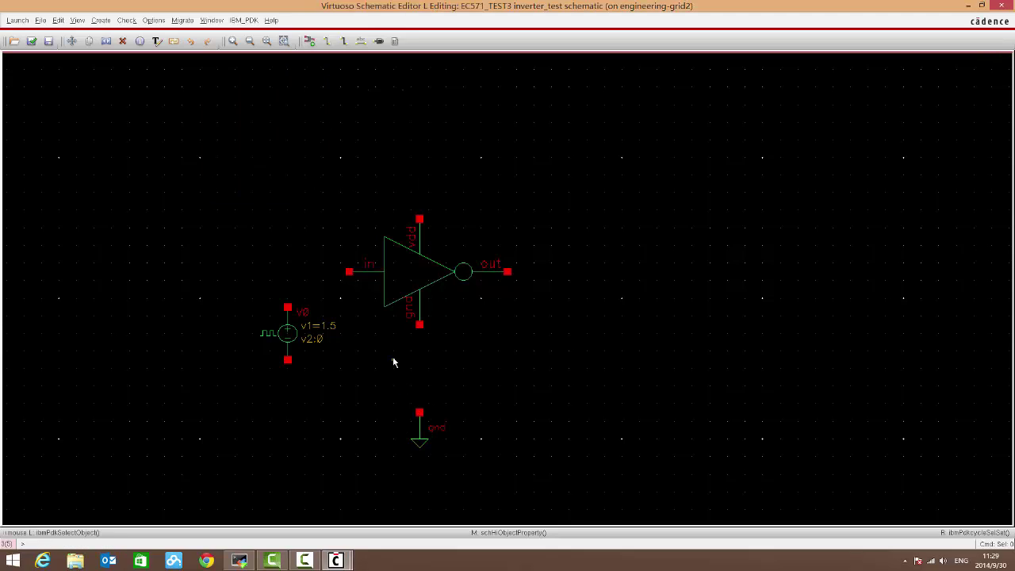
# Add a vdc source from analogLib with a DC voltage of 1.5 V to the left of the pulse source.
pyautogui.press('i')
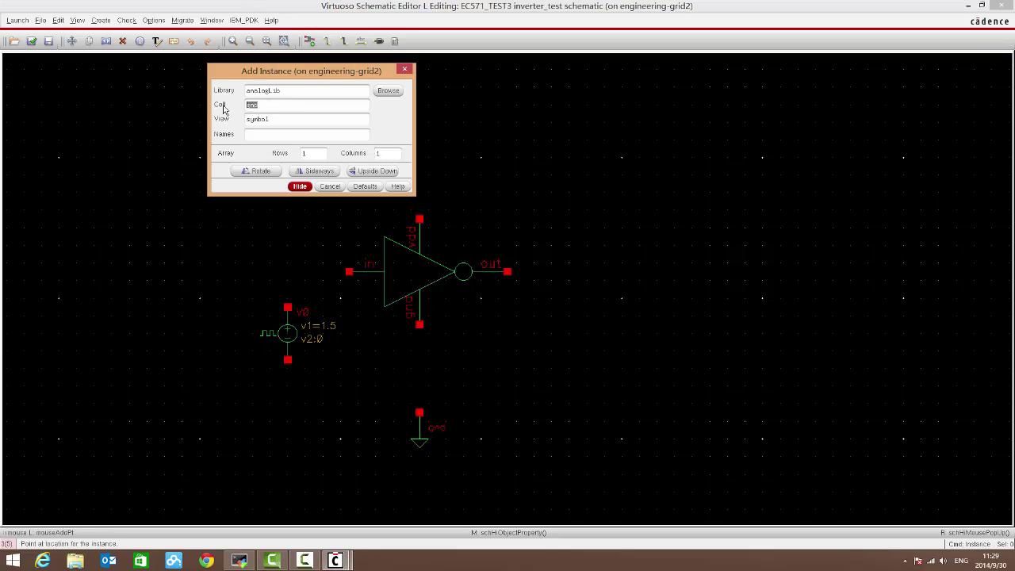
pyautogui.write('vdc')
pyautogui.press('Tab')
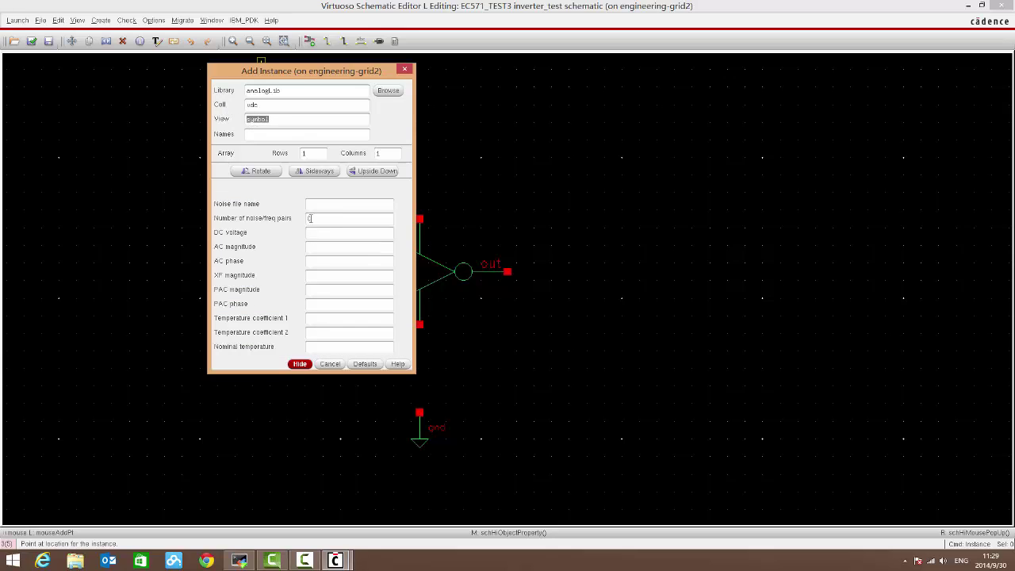
pyautogui.click(322, 229)
pyautogui.write('1.5')
pyautogui.click(365, 247)
pyautogui.click(300, 363)
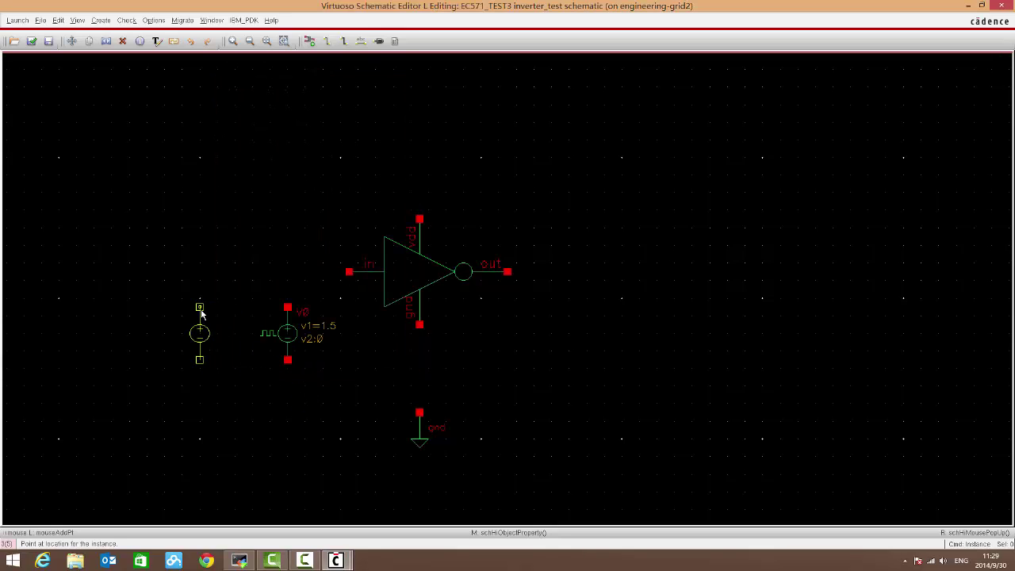
pyautogui.click(201, 313)
pyautogui.press('Escape')
pyautogui.press('i')
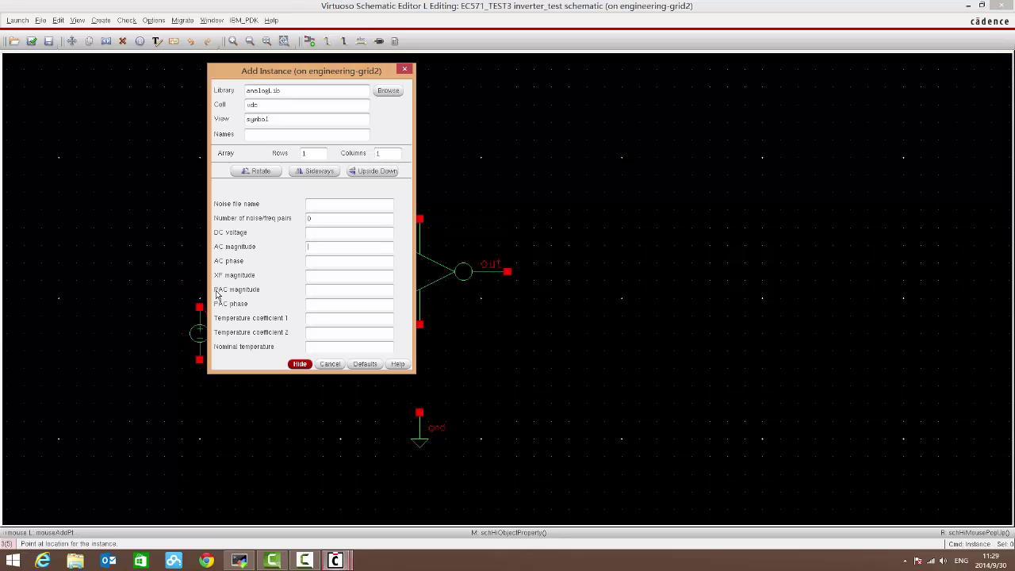
pyautogui.click(334, 363)
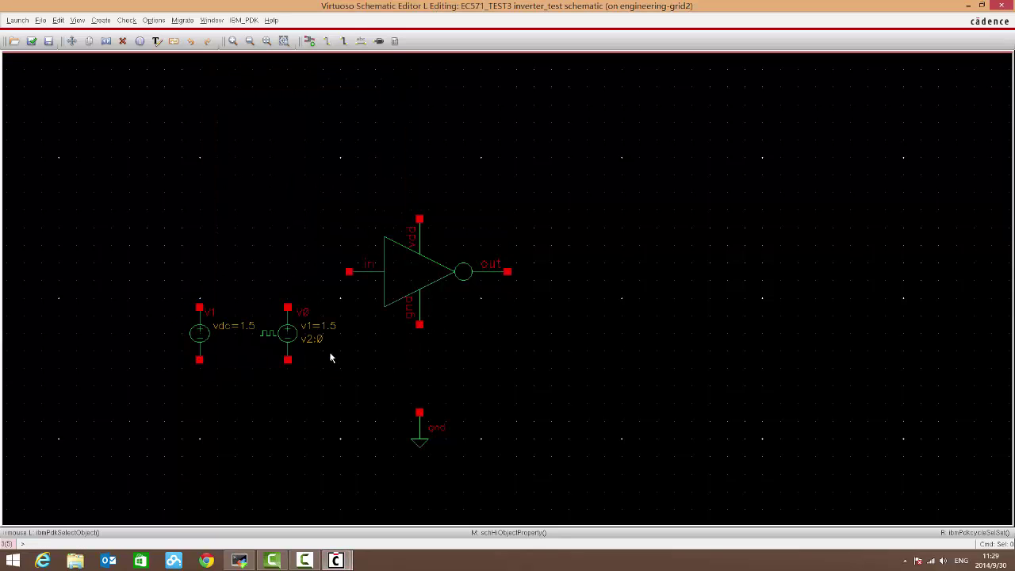
# Wire the DC source's positive terminal to the inverter's vdd pin, and both sources' negative terminals to the gnd symbol.
pyautogui.press('w')
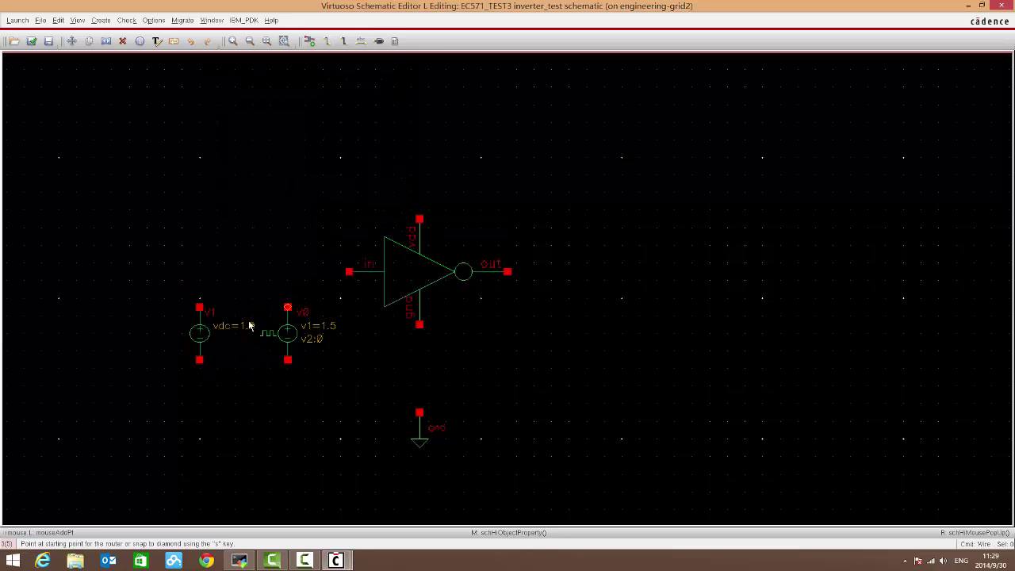
pyautogui.click(199, 306)
pyautogui.click(419, 219)
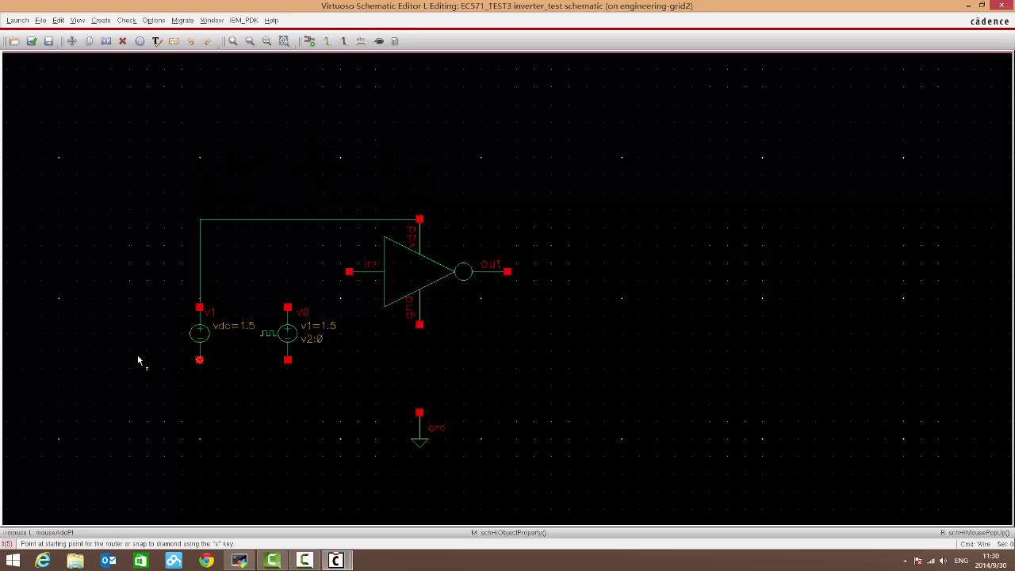
pyautogui.click(246, 425)
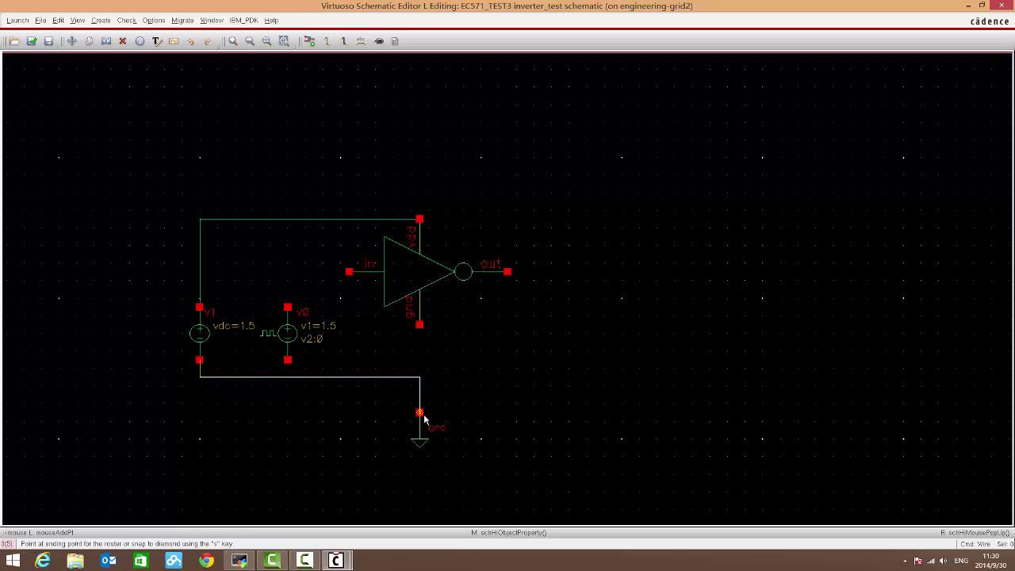
pyautogui.click(420, 413)
pyautogui.click(291, 365)
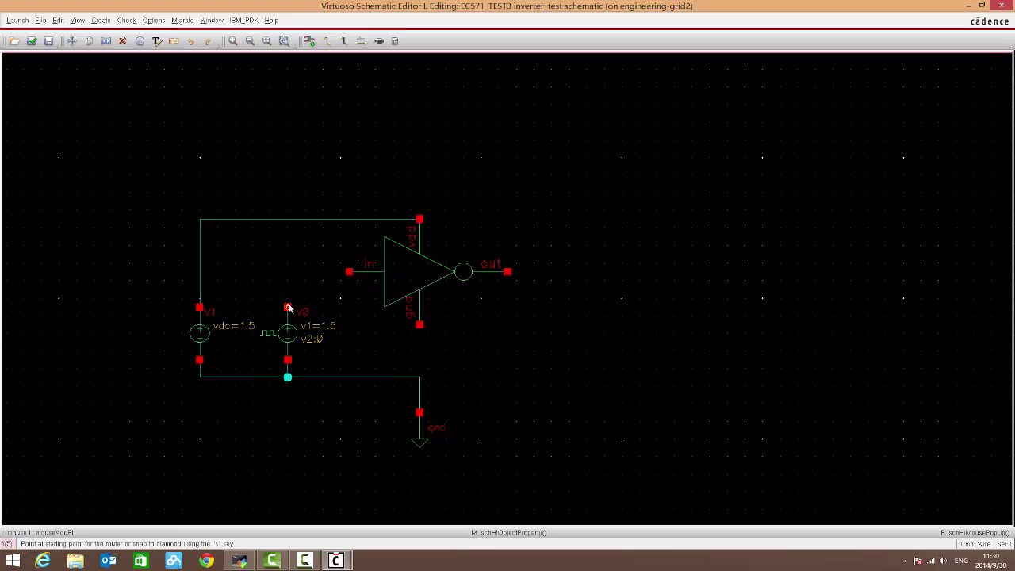
# Wire the pulse source's positive terminal to the inverter's in pin, and the inverter's gnd pin to the ground net.
pyautogui.click(288, 307)
pyautogui.click(349, 272)
pyautogui.click(420, 325)
pyautogui.click(421, 377)
pyautogui.press('Escape')
# Place a cap instance from analogLib with a capacitance of 10f below the inverter's out pin.
pyautogui.press('i')
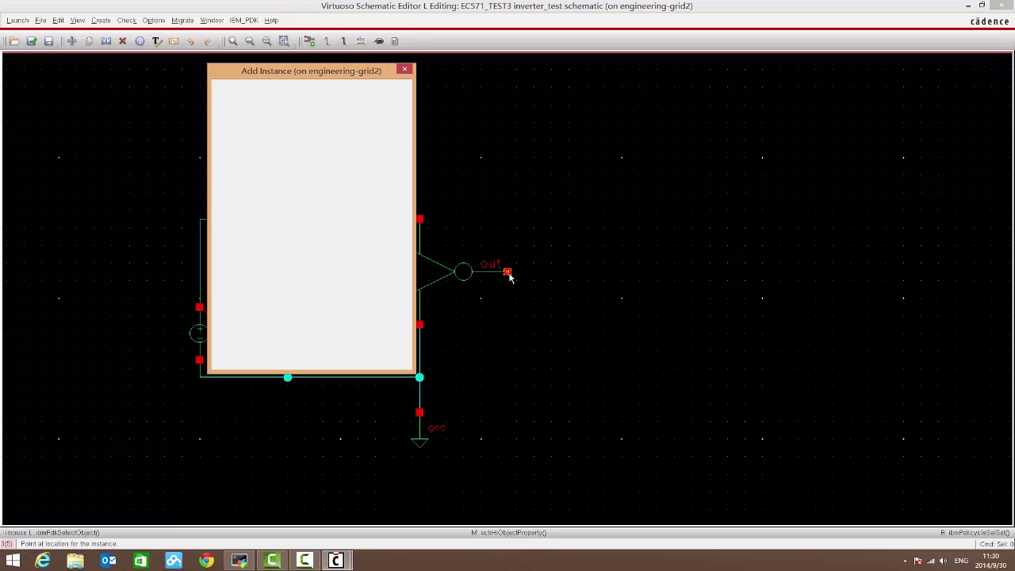
pyautogui.moveTo(266, 106); pyautogui.dragTo(220, 104)
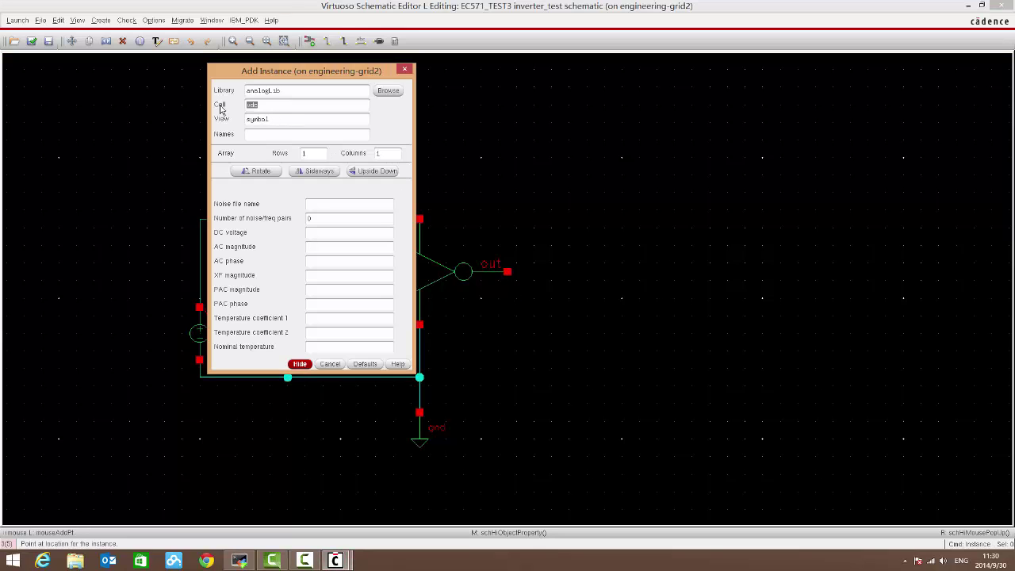
pyautogui.write('cap')
pyautogui.press('Tab')
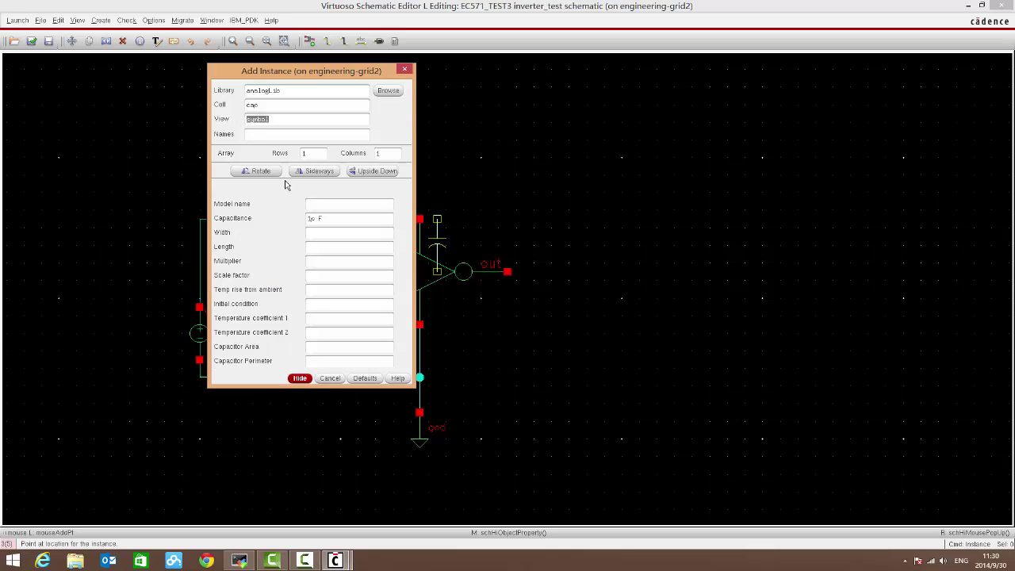
pyautogui.click(314, 218)
pyautogui.click(300, 378)
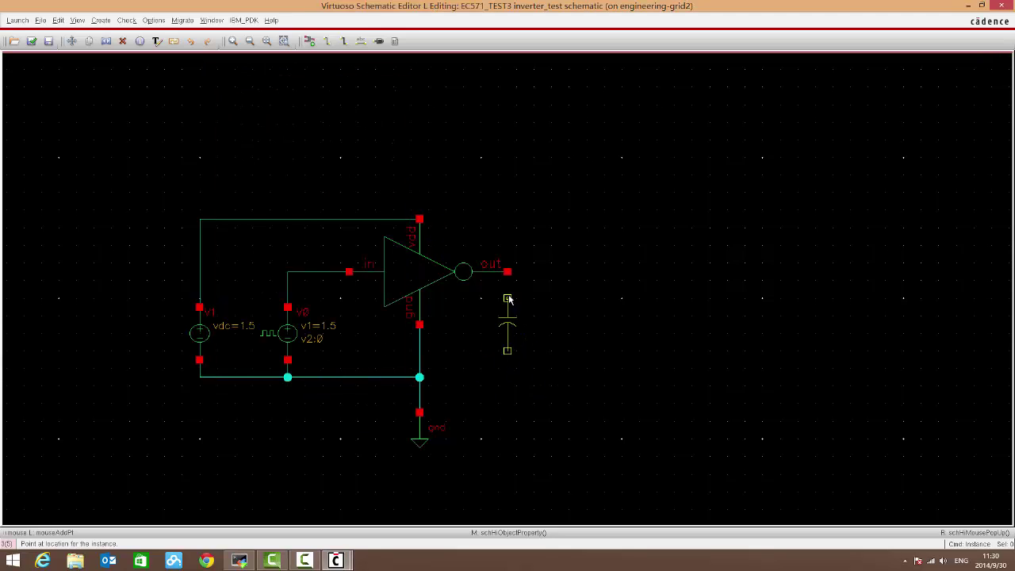
pyautogui.click(508, 298)
# Wire the capacitor between the inverter's out pin and the ground net.
pyautogui.press('w')
pyautogui.click(507, 272)
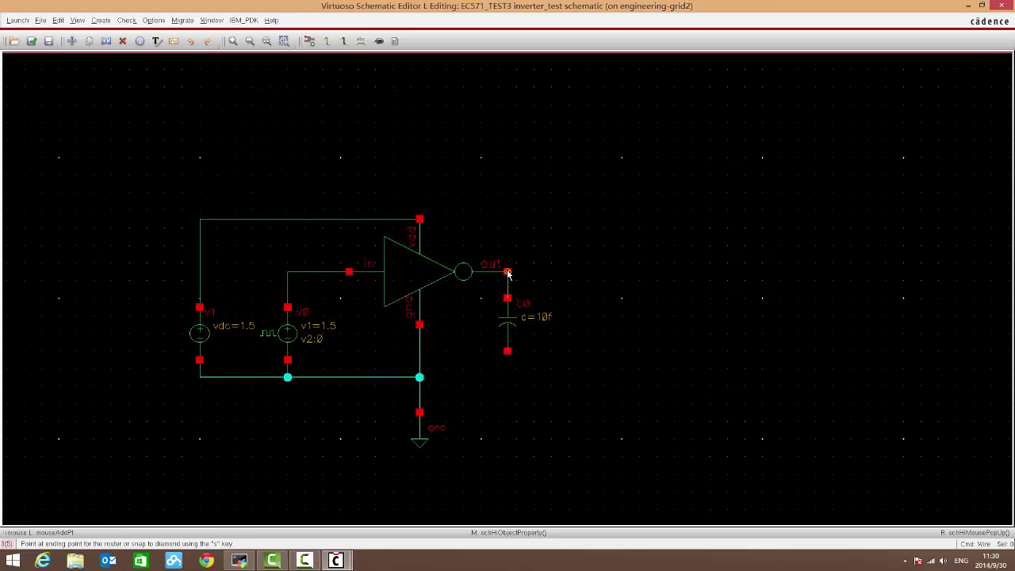
pyautogui.click(508, 299)
pyautogui.click(508, 354)
pyautogui.click(419, 353)
pyautogui.press('Escape')
pyautogui.press('f')
pyautogui.hotkey('shift', 'z')
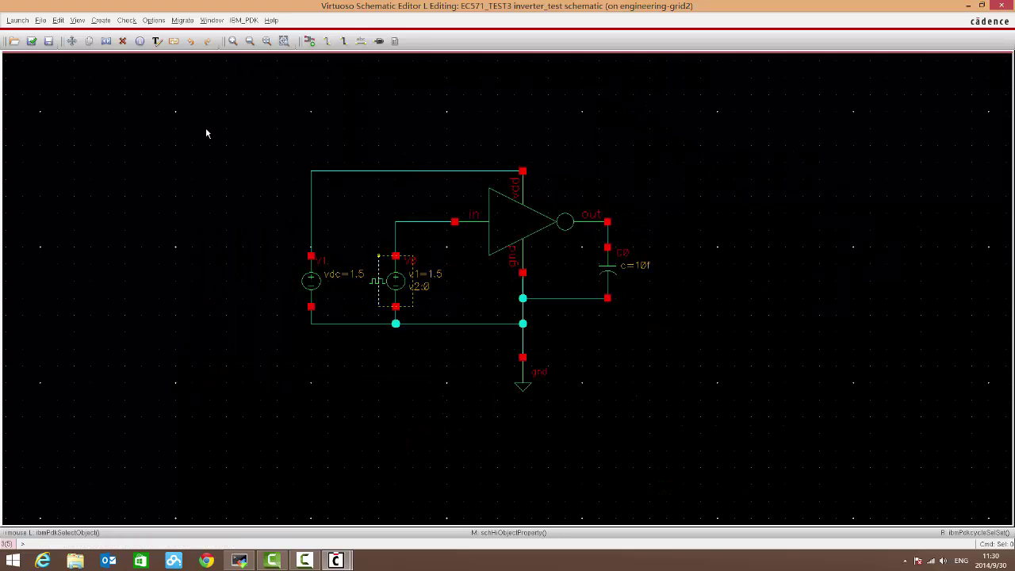
# Check and save the inverter_test schematic, and dismiss the check report.
pyautogui.click(32, 41)
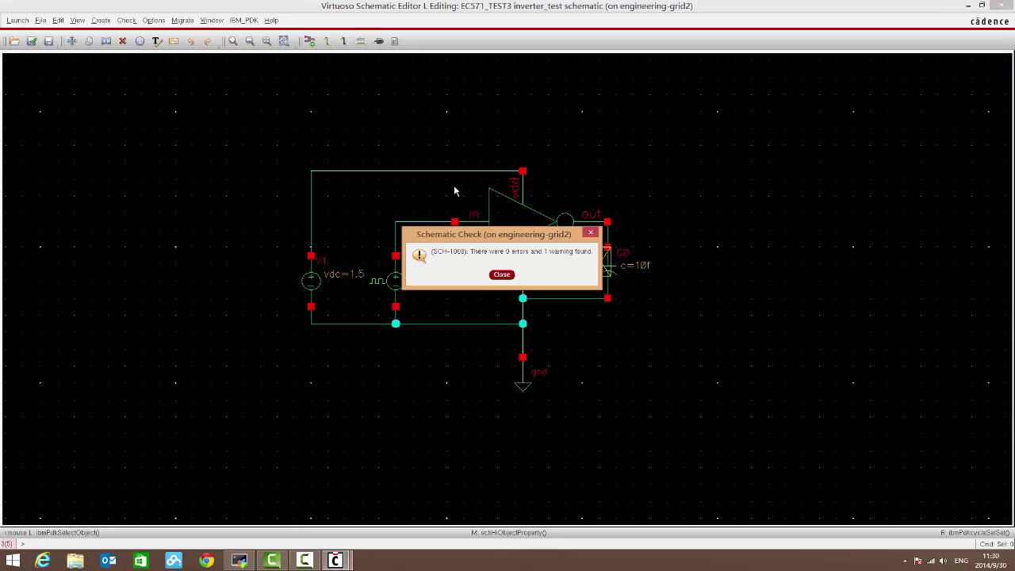
pyautogui.click(502, 274)
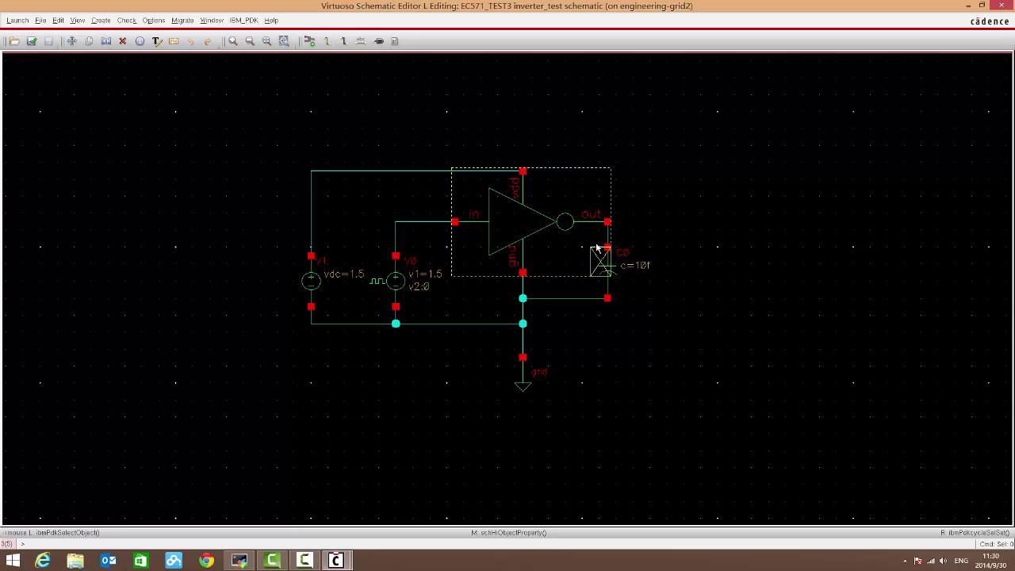
pyautogui.click(567, 213)
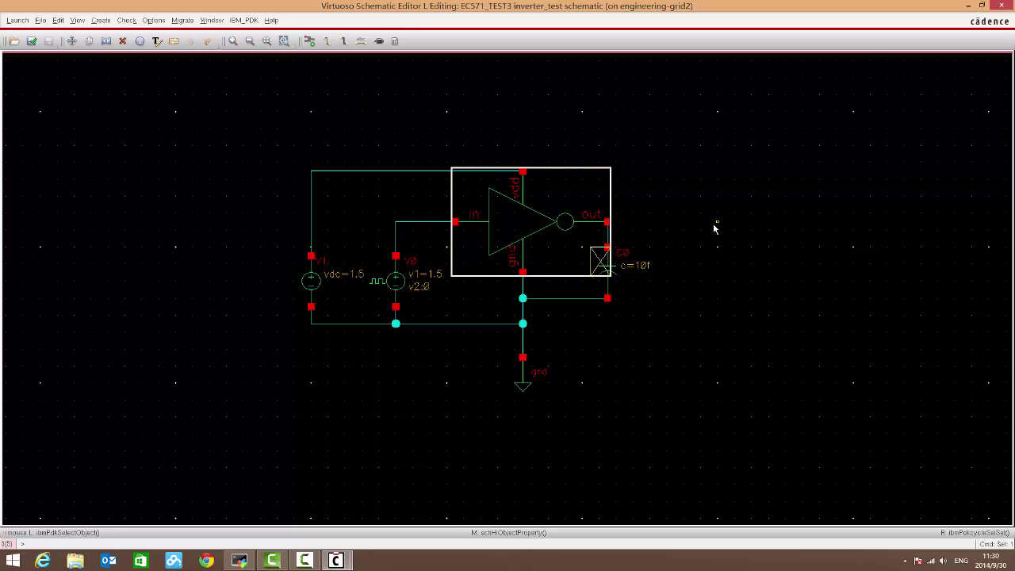
pyautogui.hotkey('ctrl', 'd')
# Move the capacitor to the right, clear of the inverter symbol's selection box.
pyautogui.click(544, 219)
pyautogui.click(615, 270)
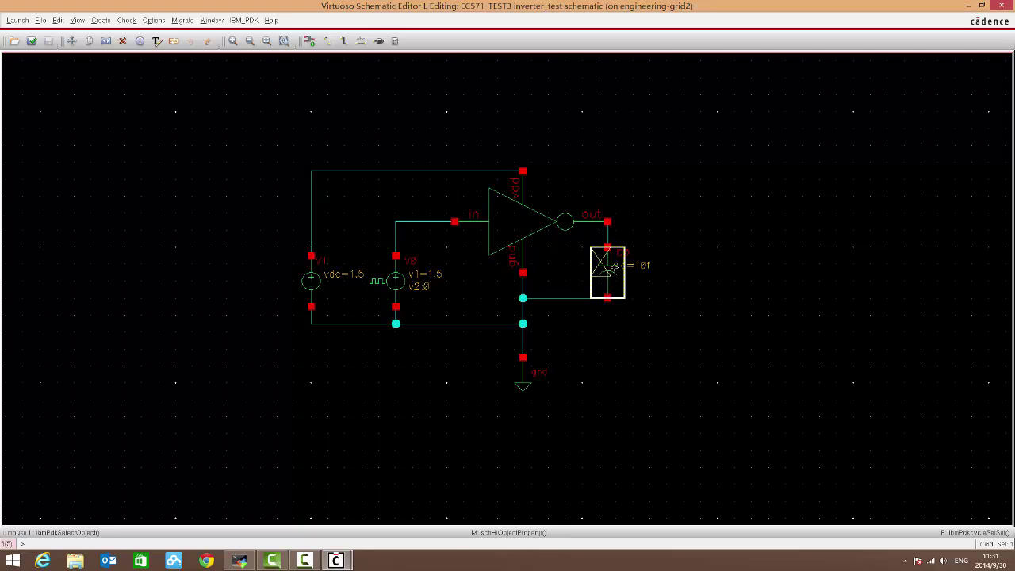
pyautogui.press('m')
pyautogui.click(678, 277)
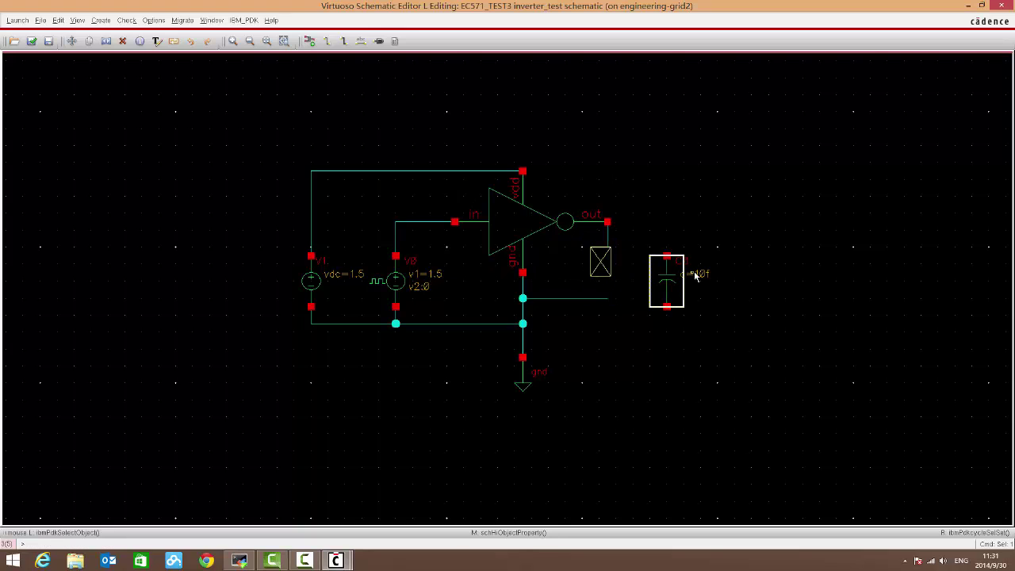
pyautogui.press('Escape')
# Delete the leftover wire stubs and error marker between the inverter and the moved capacitor.
pyautogui.moveTo(625, 282); pyautogui.dragTo(584, 224)
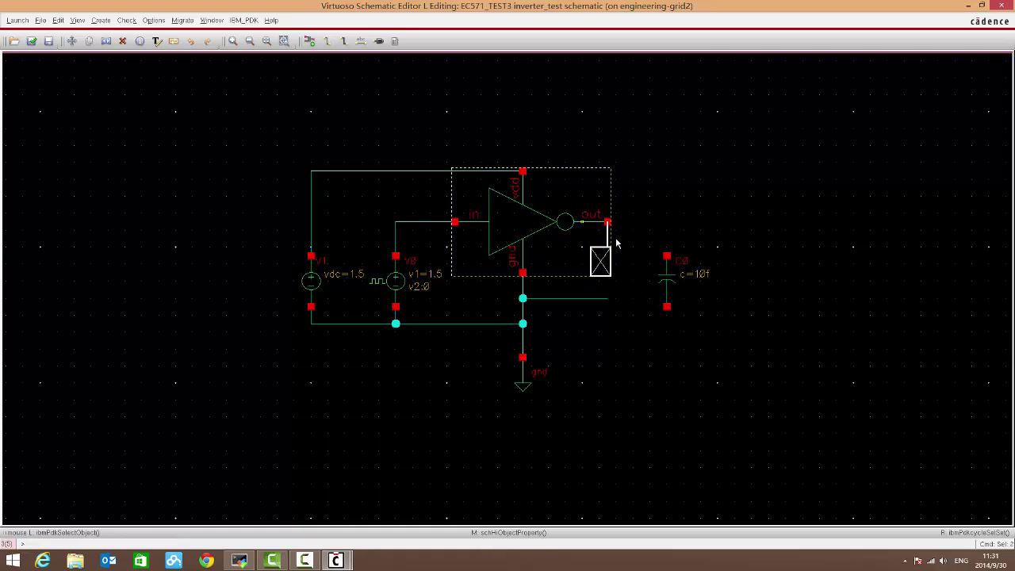
pyautogui.press('Delete')
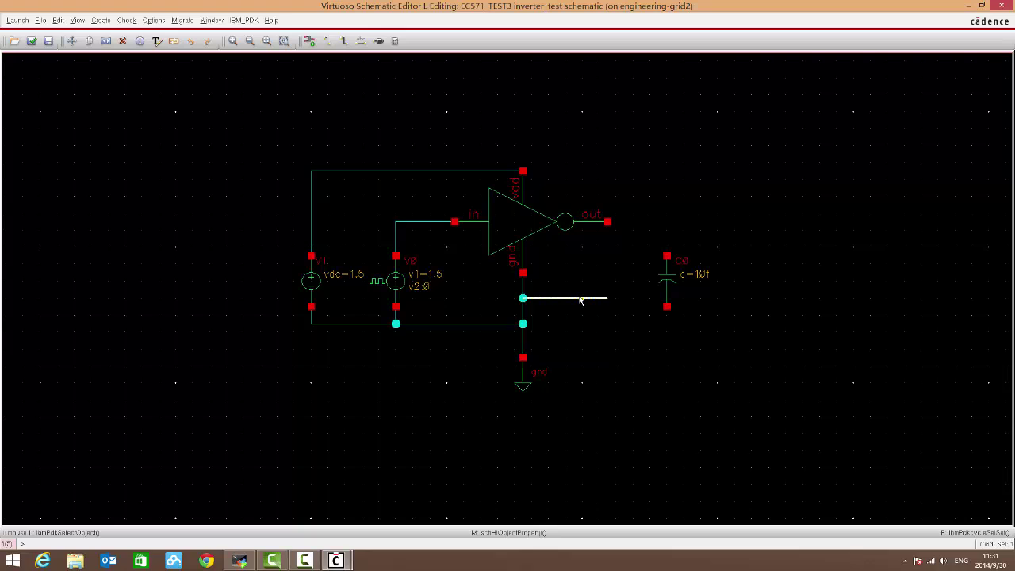
pyautogui.click(581, 300)
# Wire the capacitor between the inverter's out pin and the ground net, and check and save the schematic.
pyautogui.press('w')
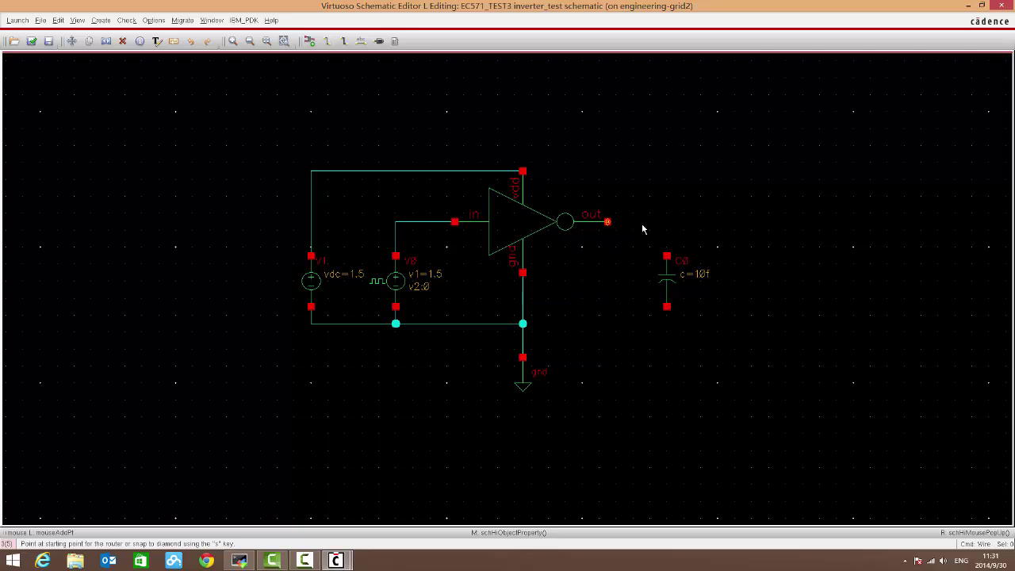
pyautogui.click(642, 228)
pyautogui.click(670, 301)
pyautogui.click(666, 308)
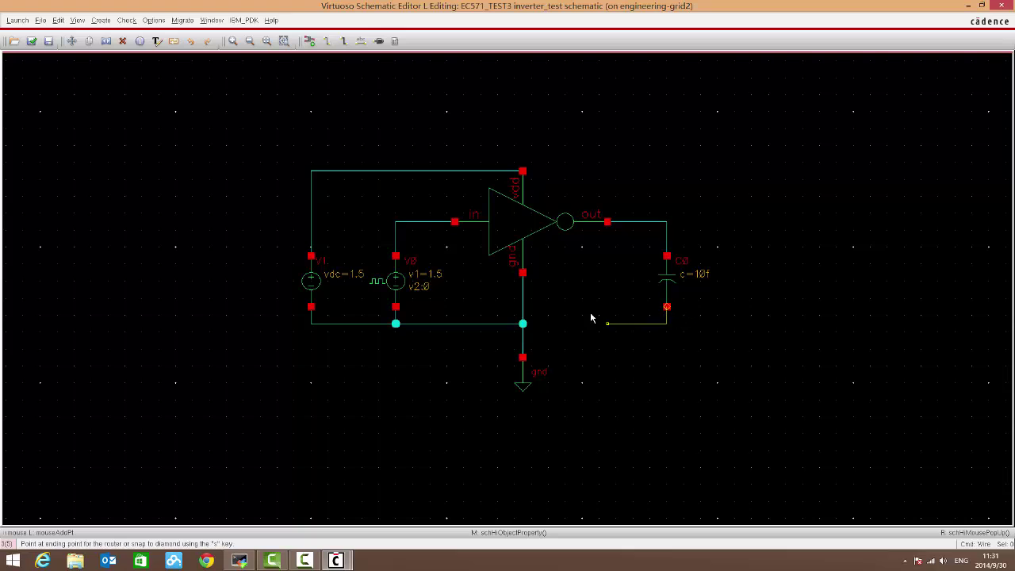
pyautogui.click(522, 306)
pyautogui.press('Escape')
pyautogui.hotkey('shift', 'x')
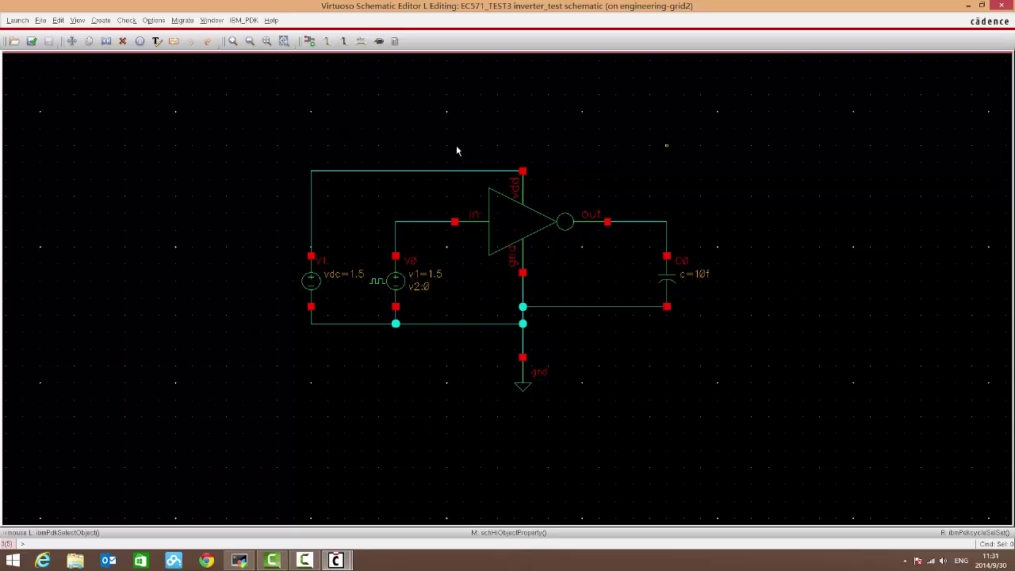
# Descend into the inverter symbol to view its transistor schematic, and return to inverter_test.
pyautogui.click(544, 227)
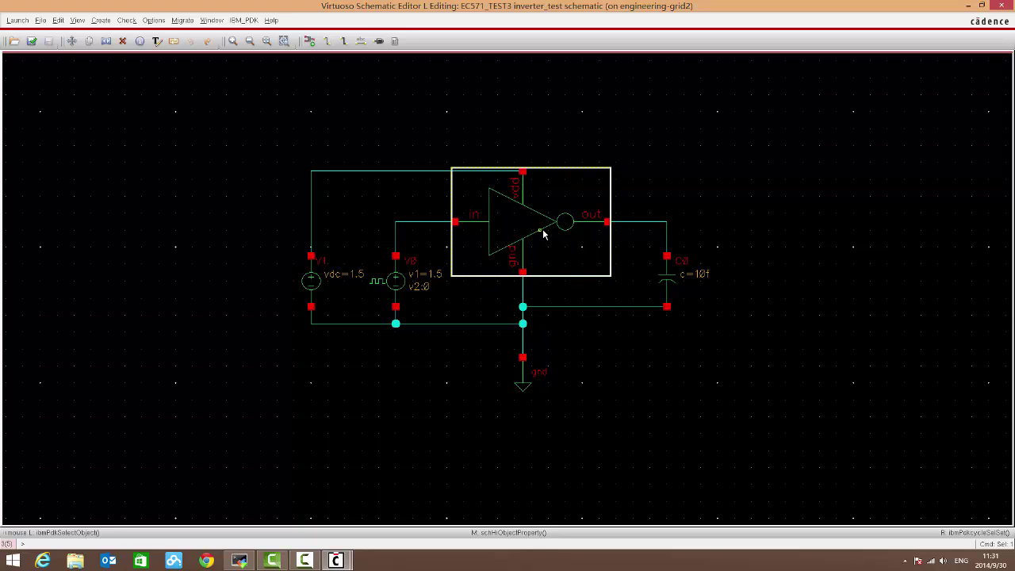
pyautogui.press('e')
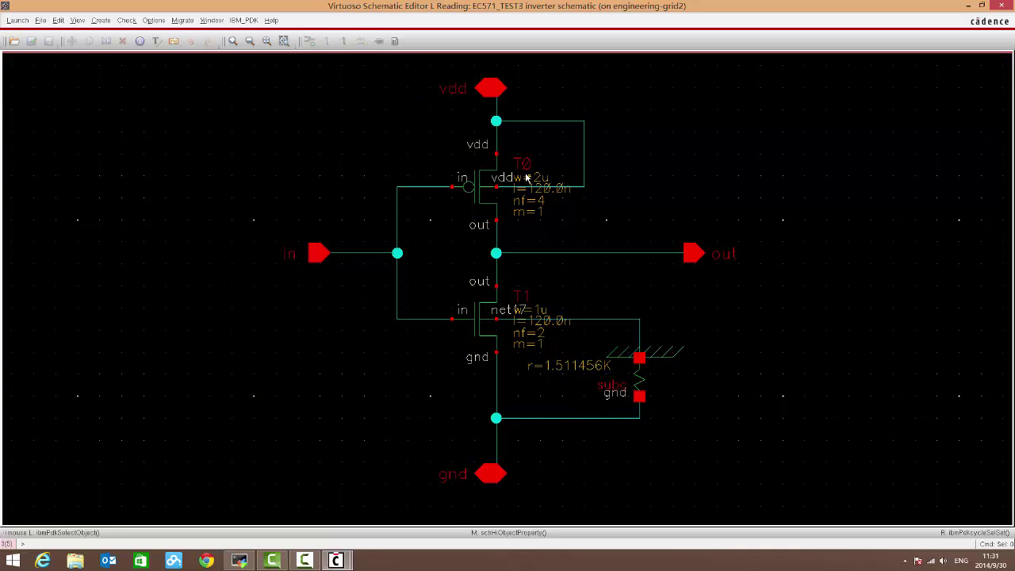
pyautogui.hotkey('ctrl', 'e')
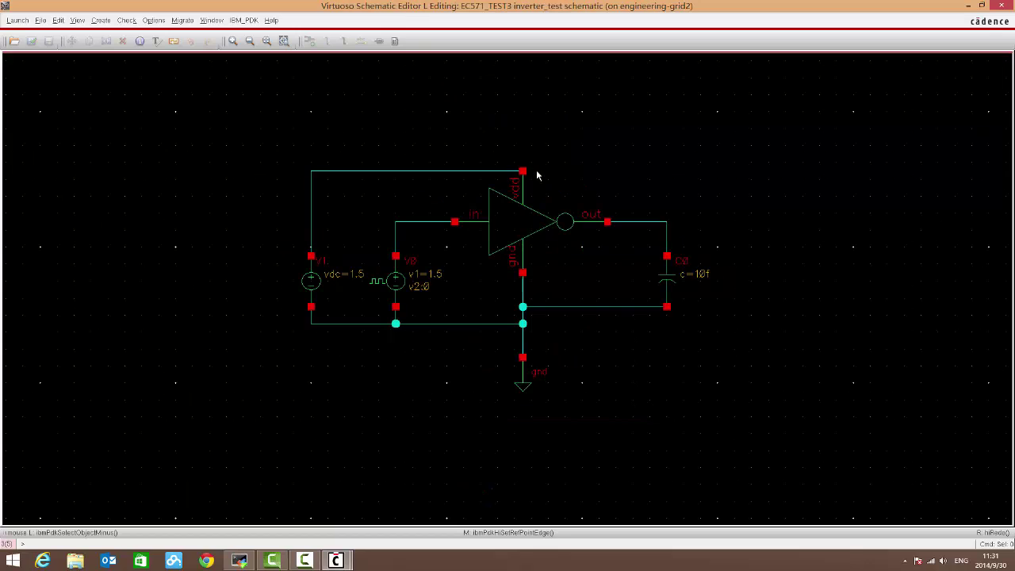
# Launch ADE L for the inverter_test schematic and dismiss the What's New window.
pyautogui.click(13, 23)
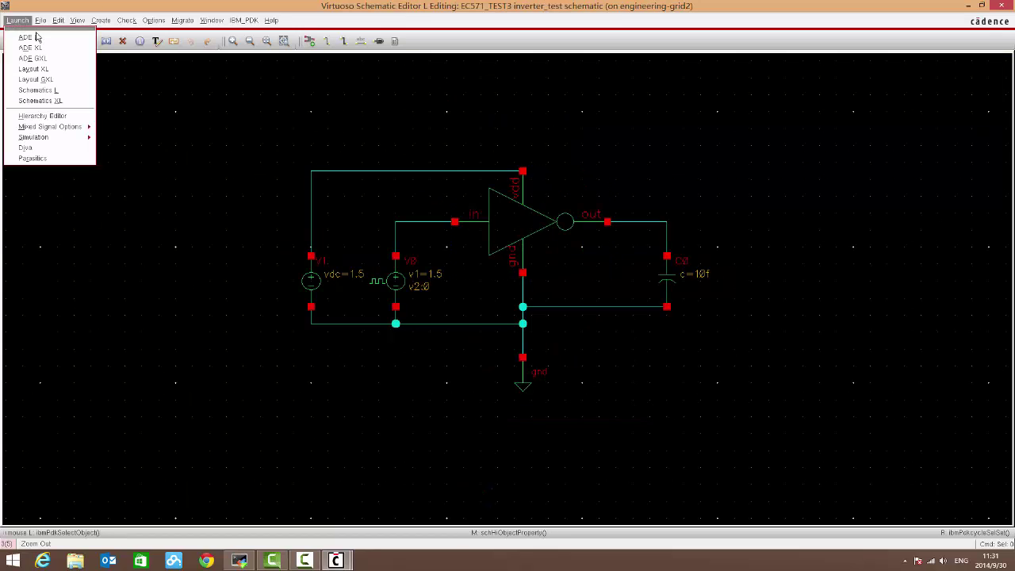
pyautogui.click(38, 38)
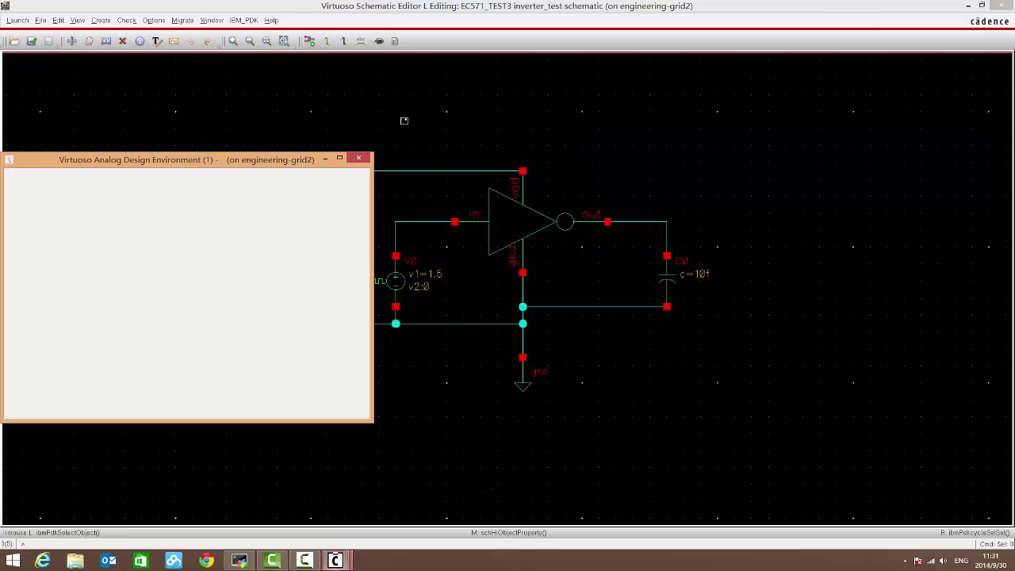
pyautogui.click(512, 276)
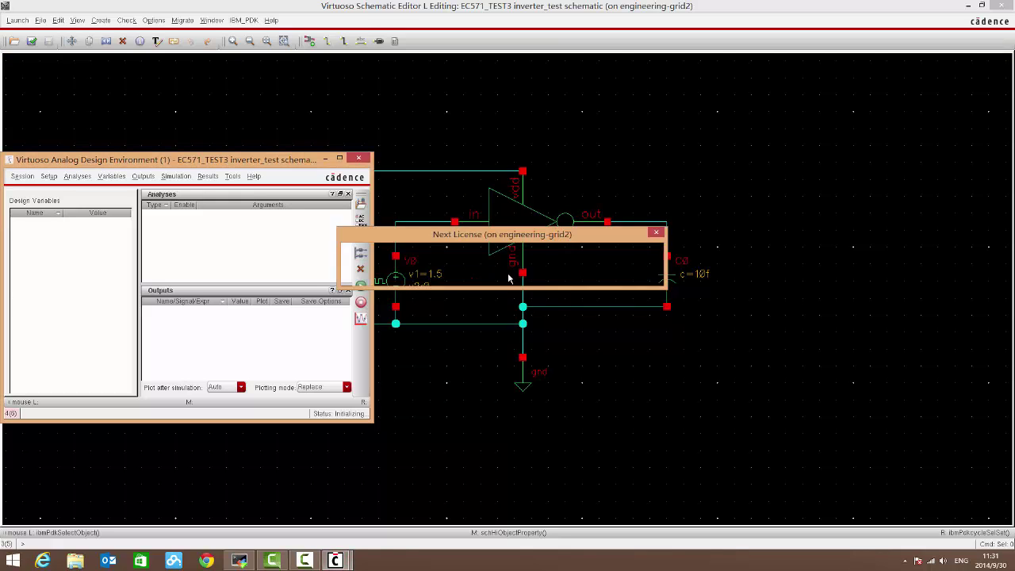
pyautogui.moveTo(211, 163); pyautogui.dragTo(383, 109)
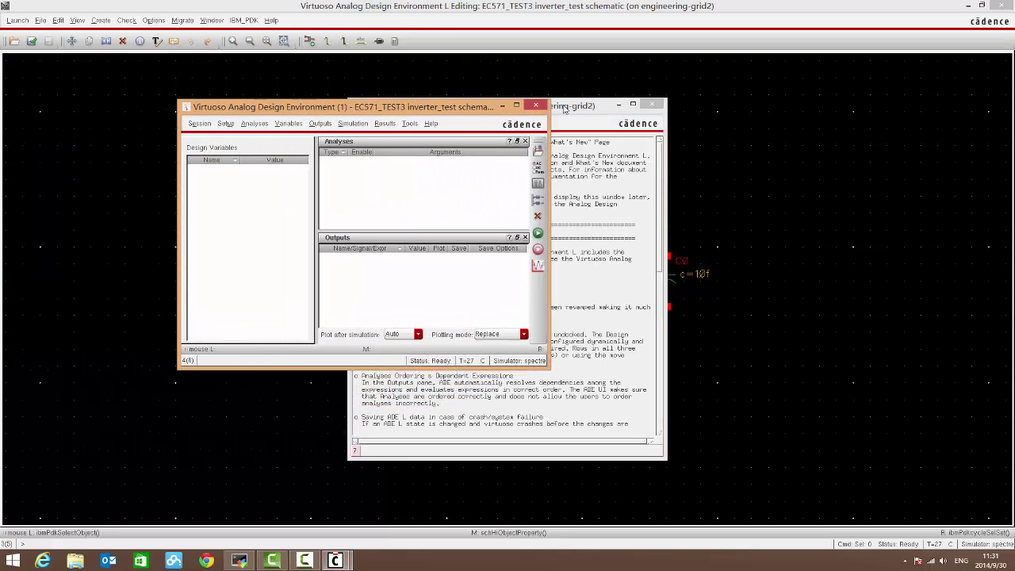
pyautogui.click(652, 105)
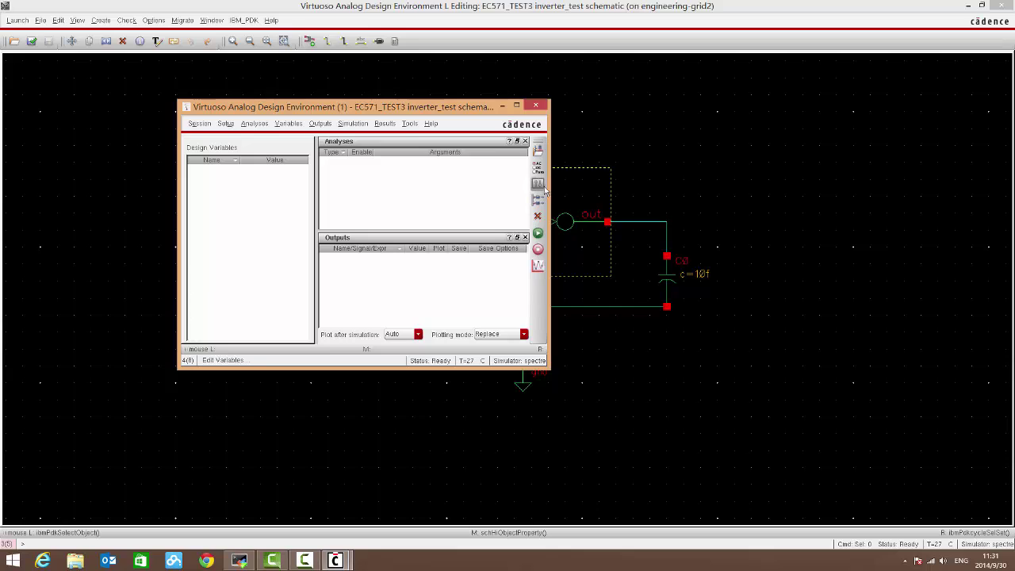
# Set up a transient analysis with a stop time of 20n and conservative accuracy.
pyautogui.click(538, 172)
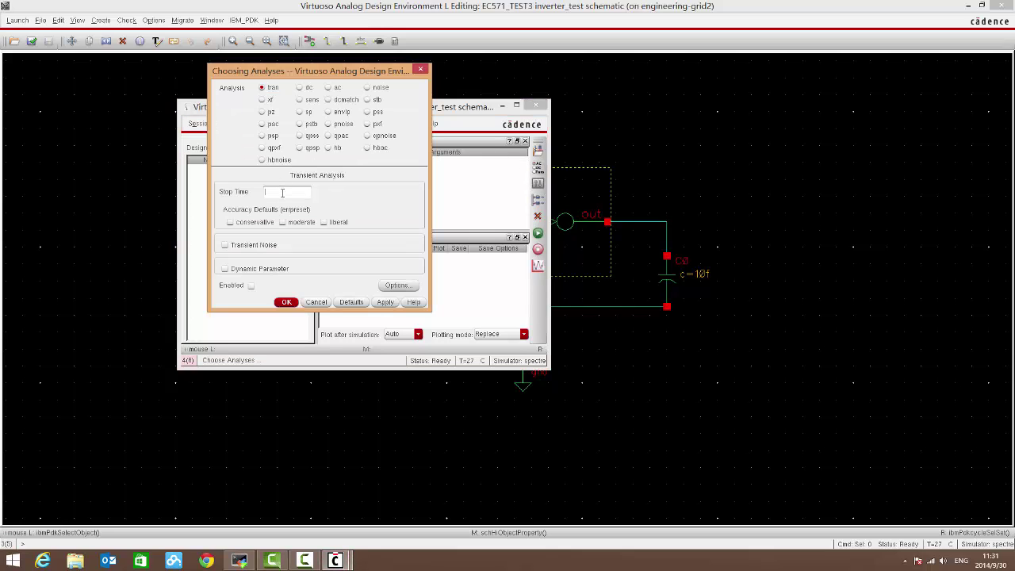
pyautogui.write('20n')
pyautogui.click(254, 225)
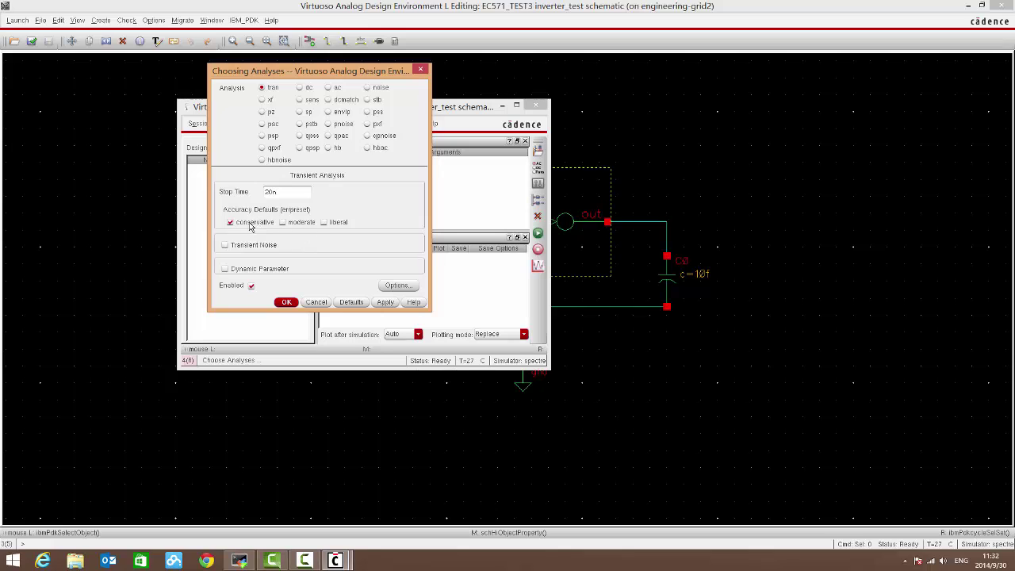
pyautogui.click(287, 301)
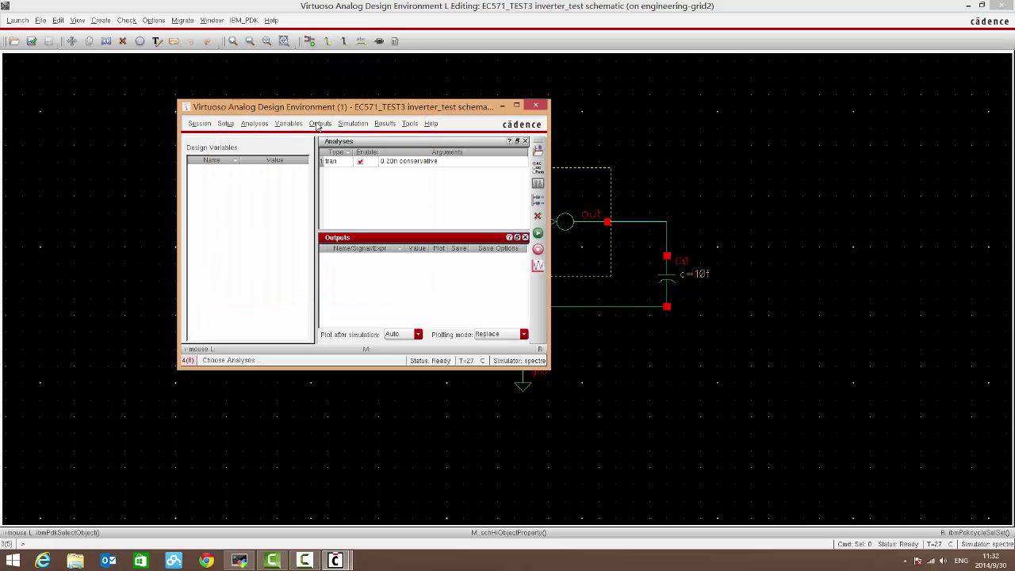
# Label the inverter's input wire "in" and its output wire "out", and check and save the schematic.
pyautogui.click(502, 105)
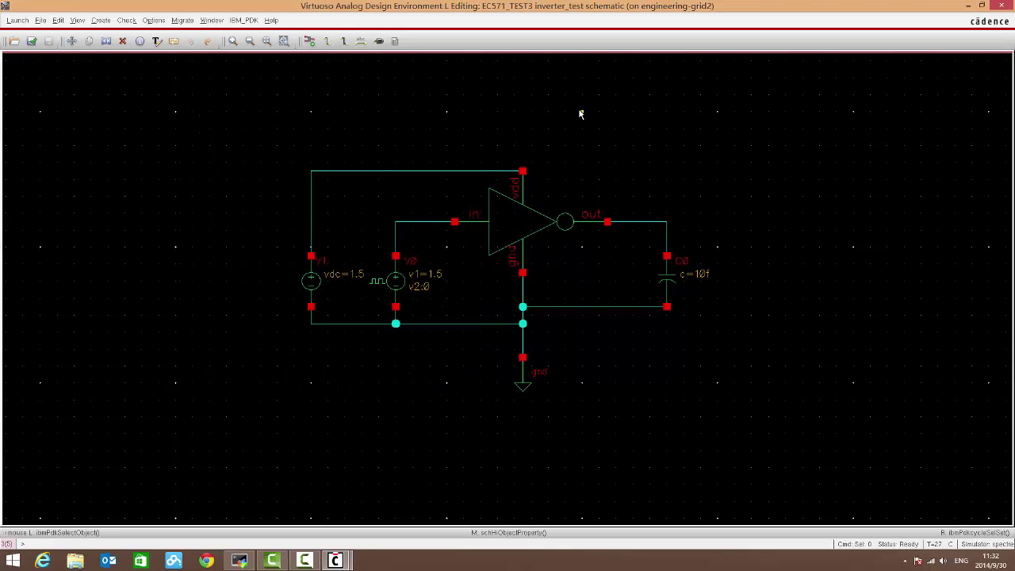
pyautogui.click(361, 43)
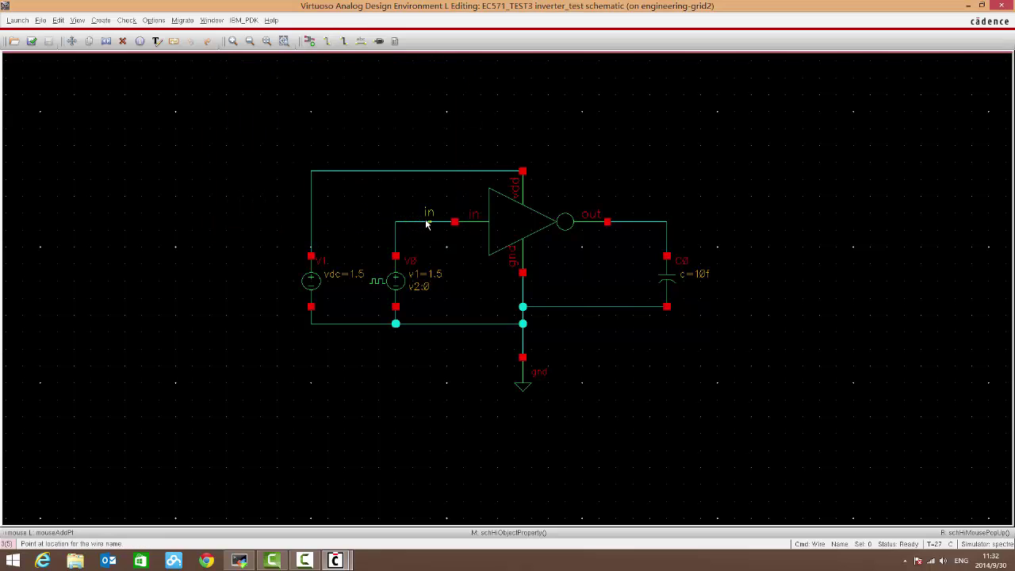
pyautogui.click(426, 223)
pyautogui.click(644, 225)
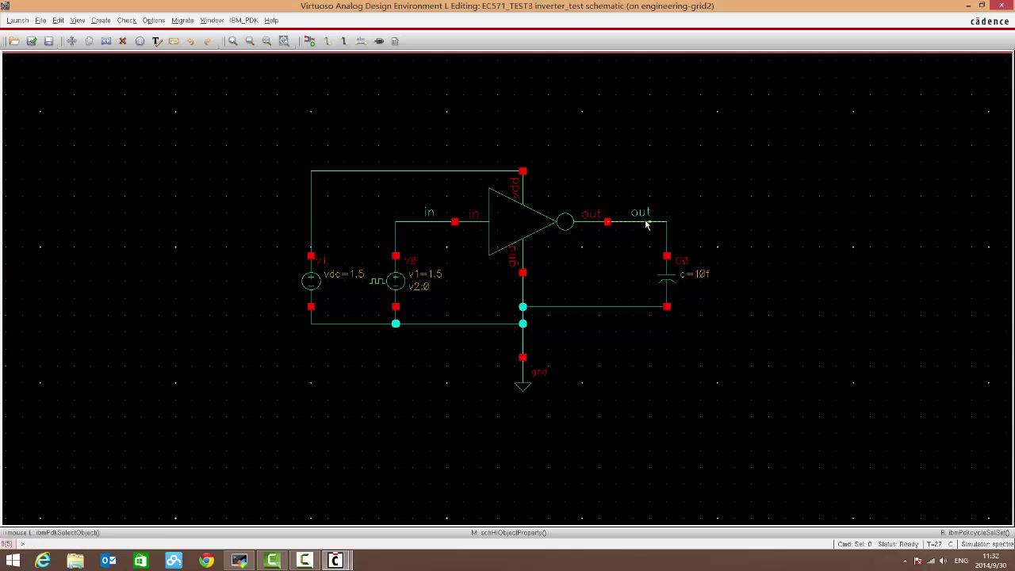
pyautogui.click(32, 42)
# Select the in and out nets on the schematic as simulation outputs to plot.
pyautogui.moveTo(335, 561)
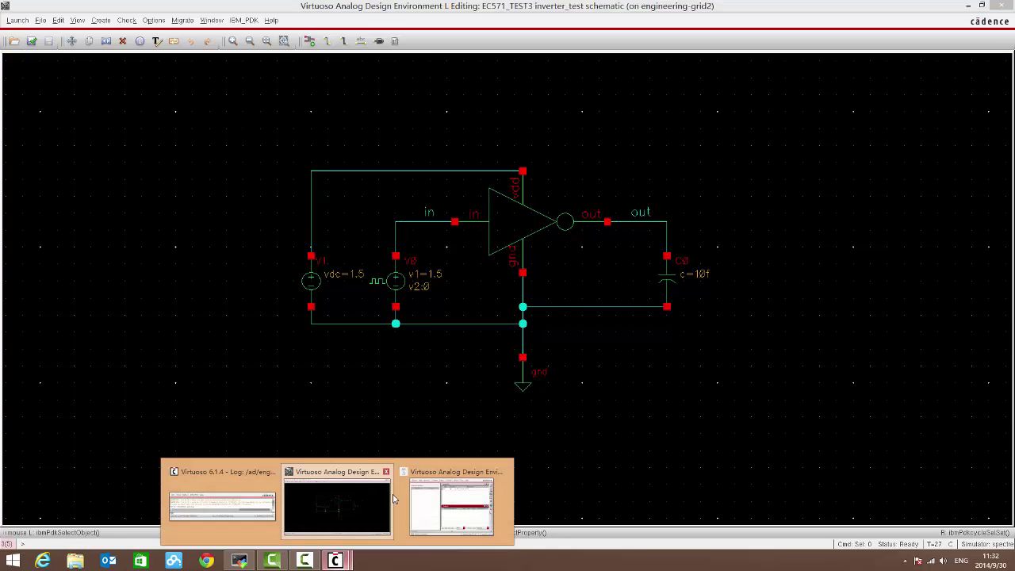
pyautogui.click(466, 500)
pyautogui.moveTo(449, 106); pyautogui.dragTo(302, 96)
pyautogui.click(181, 112)
pyautogui.moveTo(224, 165)
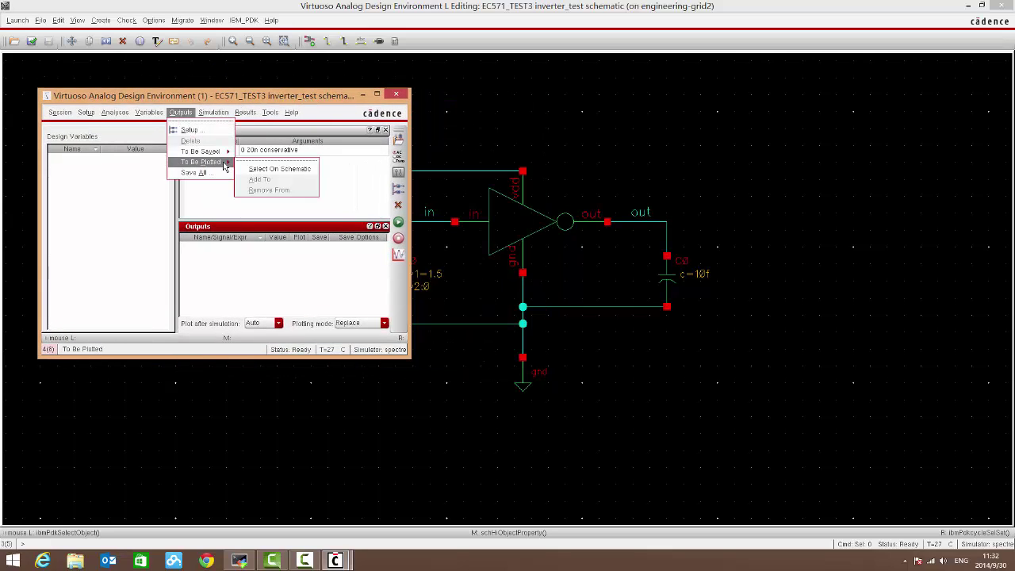
pyautogui.click(279, 173)
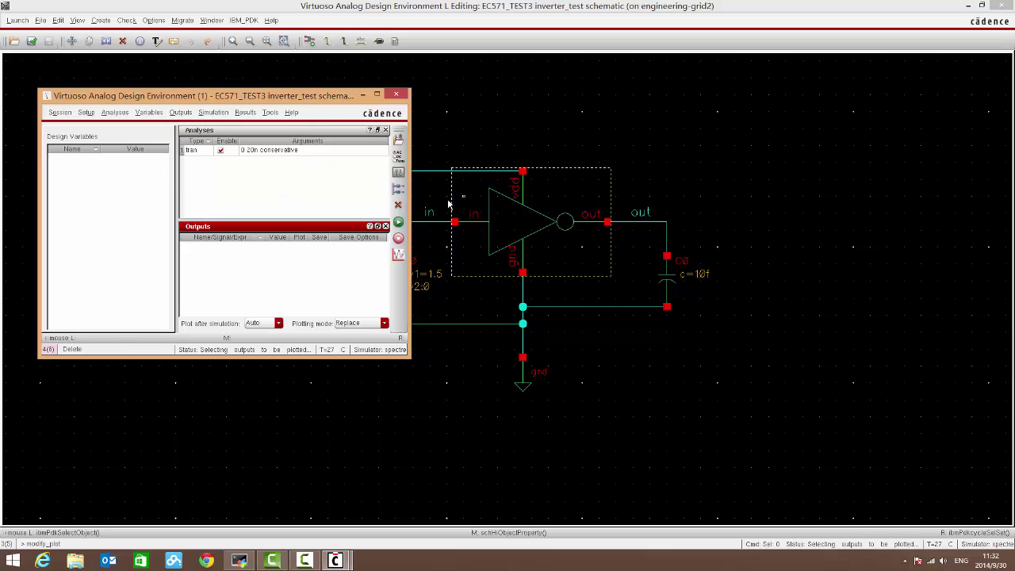
pyautogui.click(431, 220)
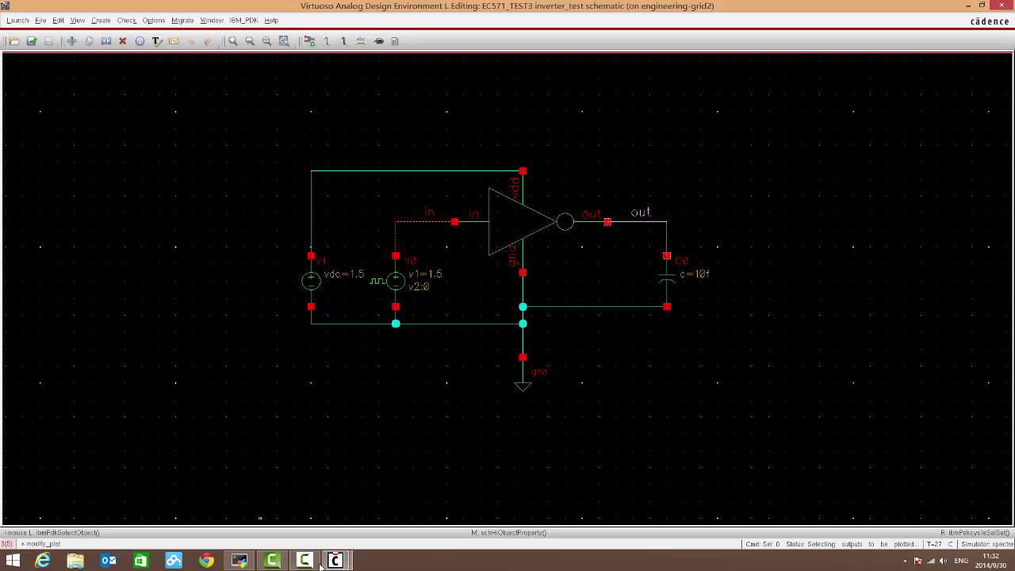
# Return to the simulation setup window and netlist and run the transient simulation.
pyautogui.moveTo(335, 561)
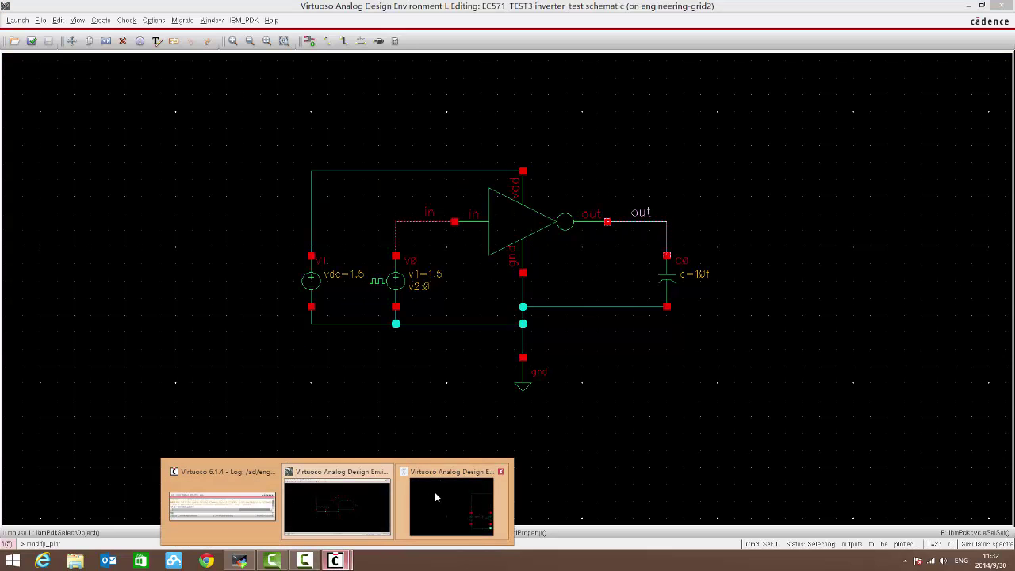
pyautogui.click(486, 504)
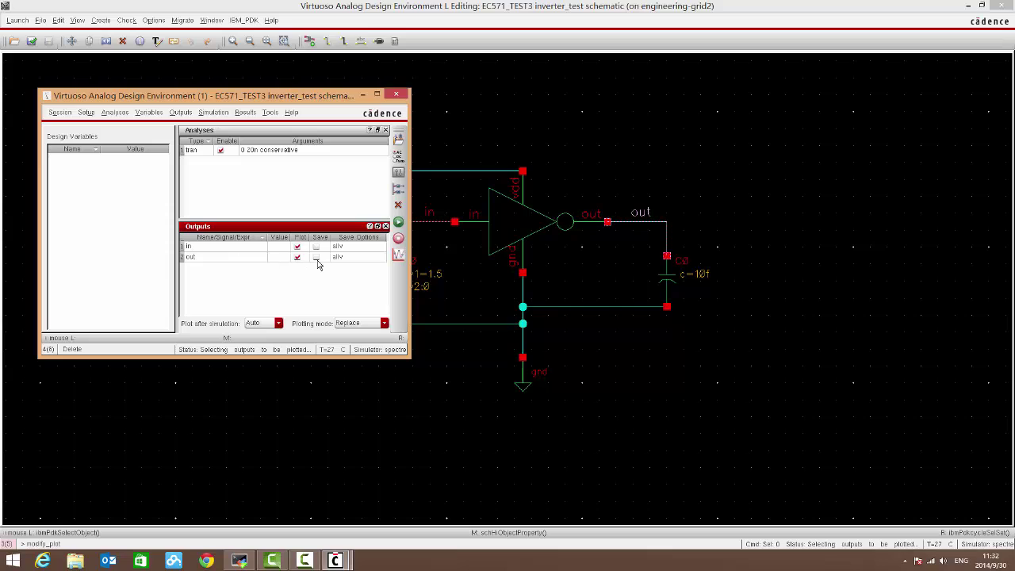
pyautogui.click(398, 223)
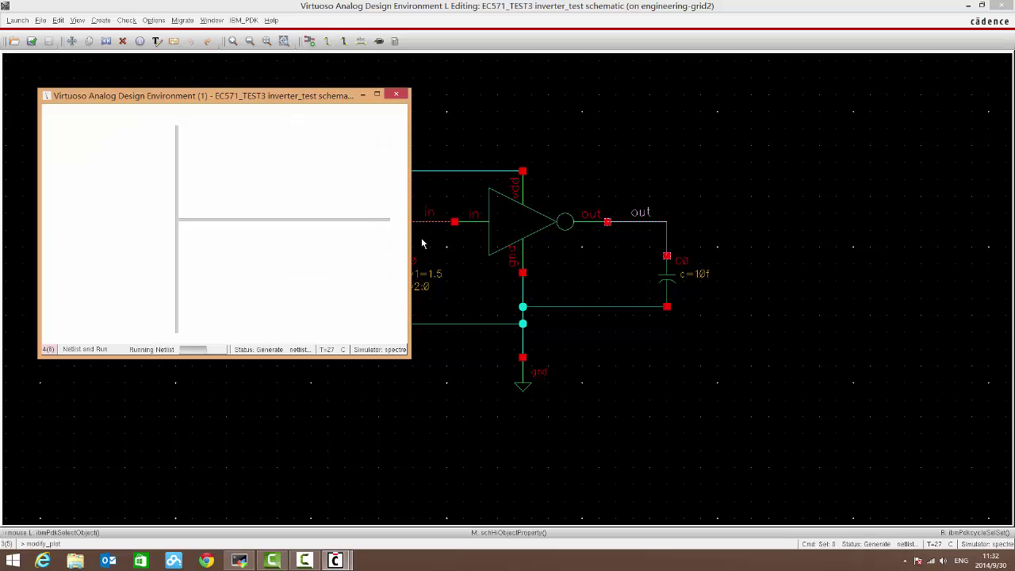
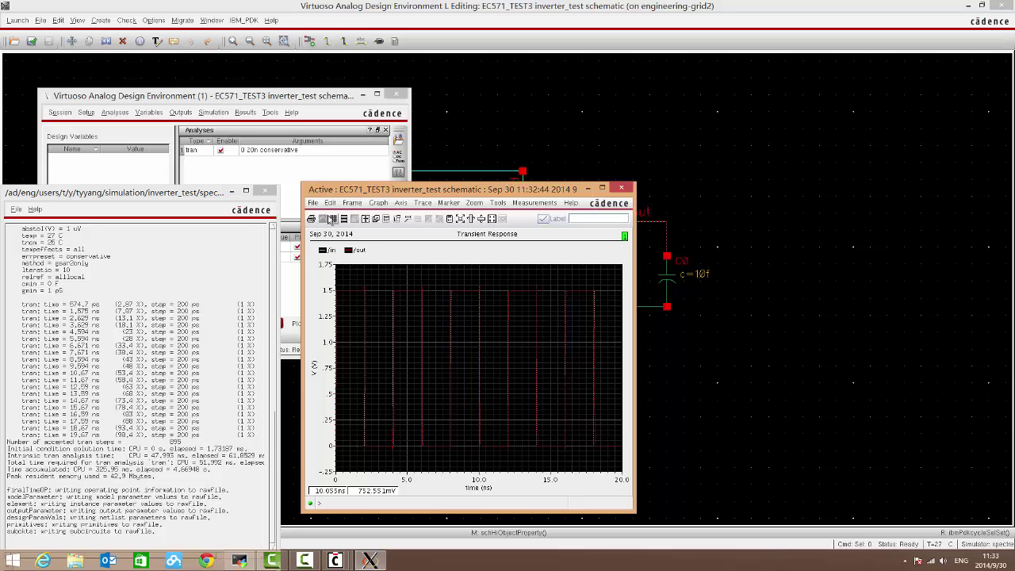
# Examine the circuit inventory in the simulation output log against the inverter_test schematic.
pyautogui.click(168, 195)
pyautogui.moveTo(184, 193); pyautogui.dragTo(243, 97)
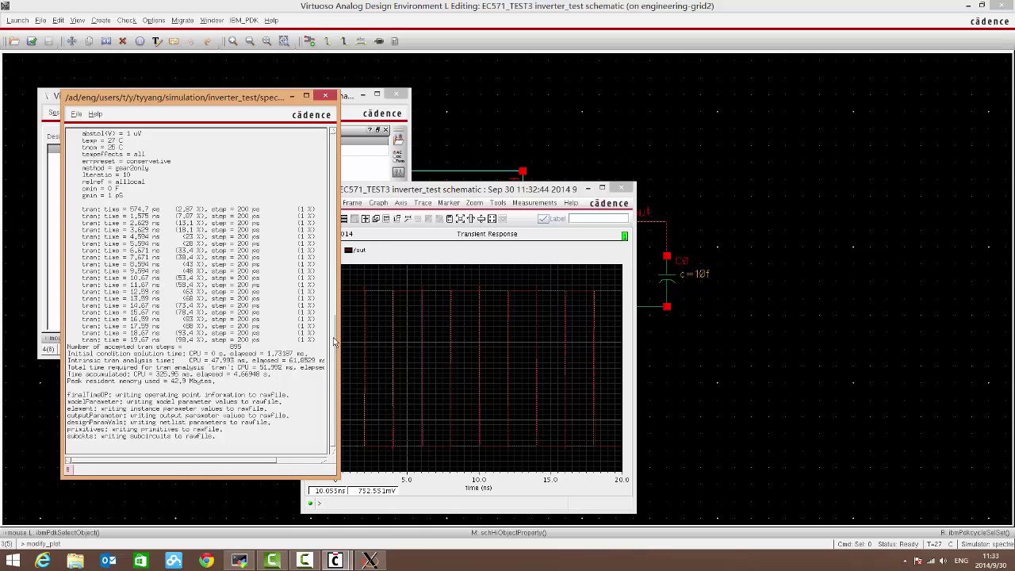
pyautogui.moveTo(333, 343); pyautogui.dragTo(337, 239)
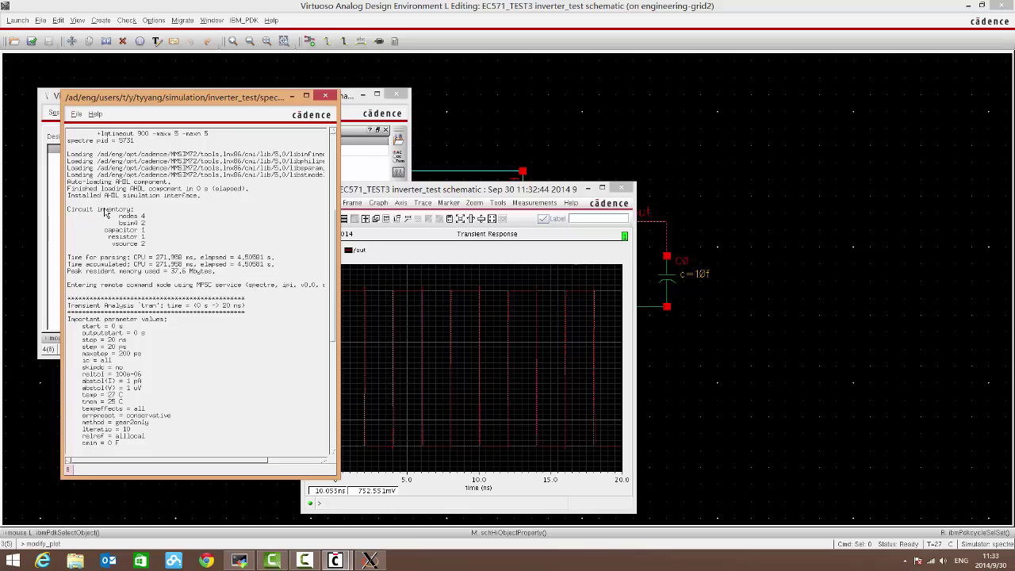
pyautogui.click(588, 189)
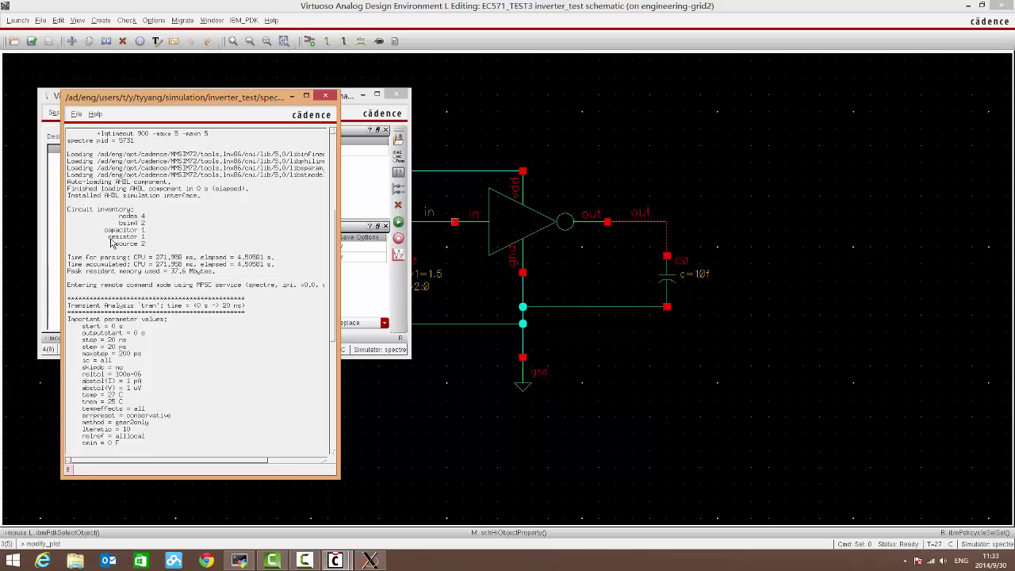
pyautogui.click(361, 93)
pyautogui.moveTo(234, 99); pyautogui.dragTo(174, 92)
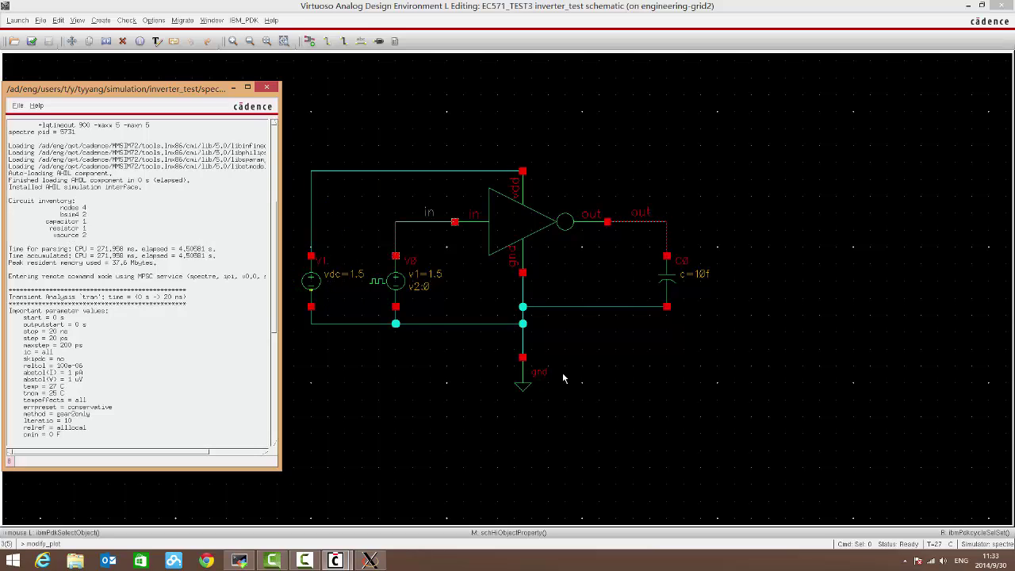
pyautogui.click(653, 411)
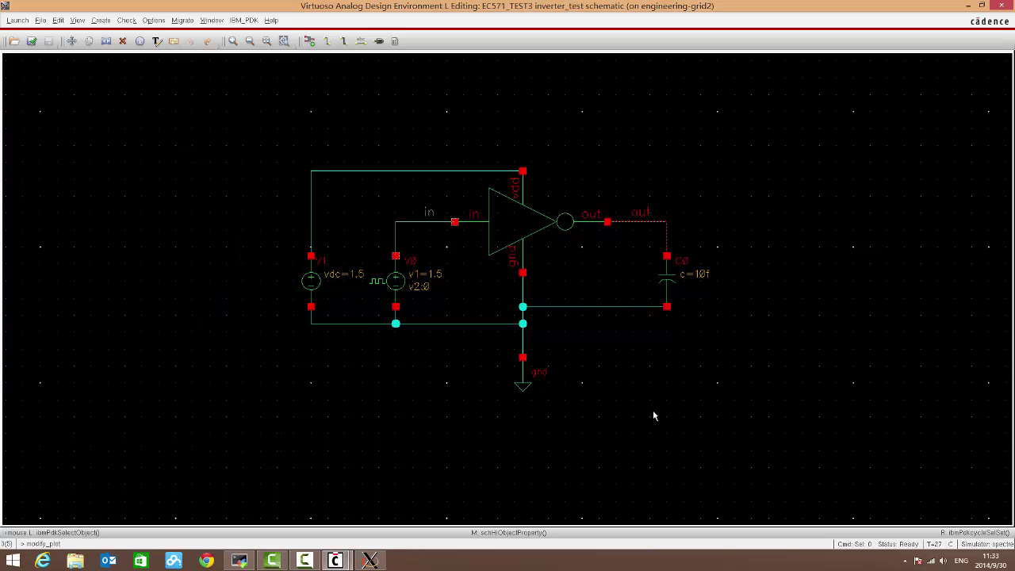
# Descend into the inverter to examine its transistors and substrate resistor, and go back up to inverter_test.
pyautogui.click(538, 237)
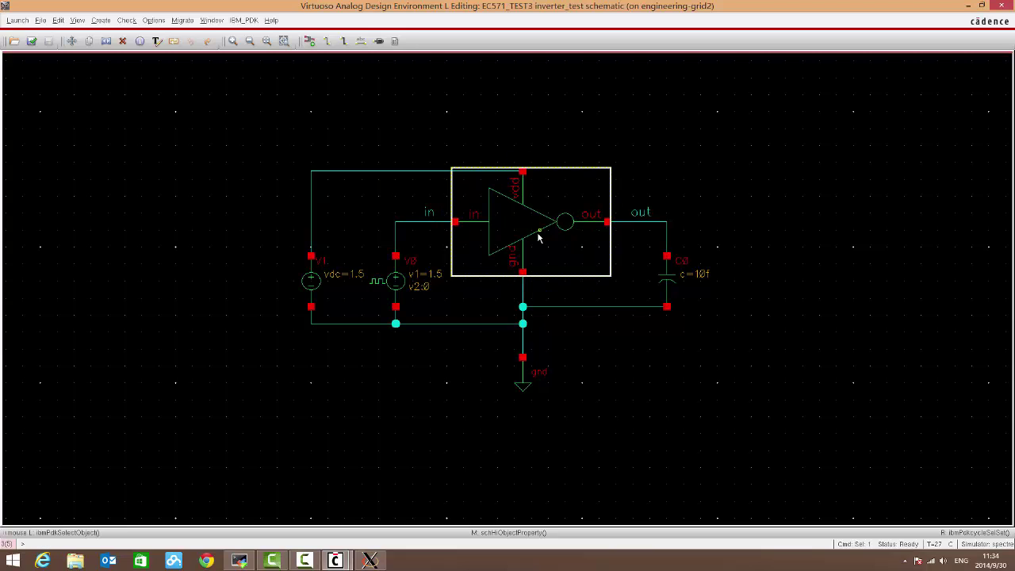
pyautogui.press('e')
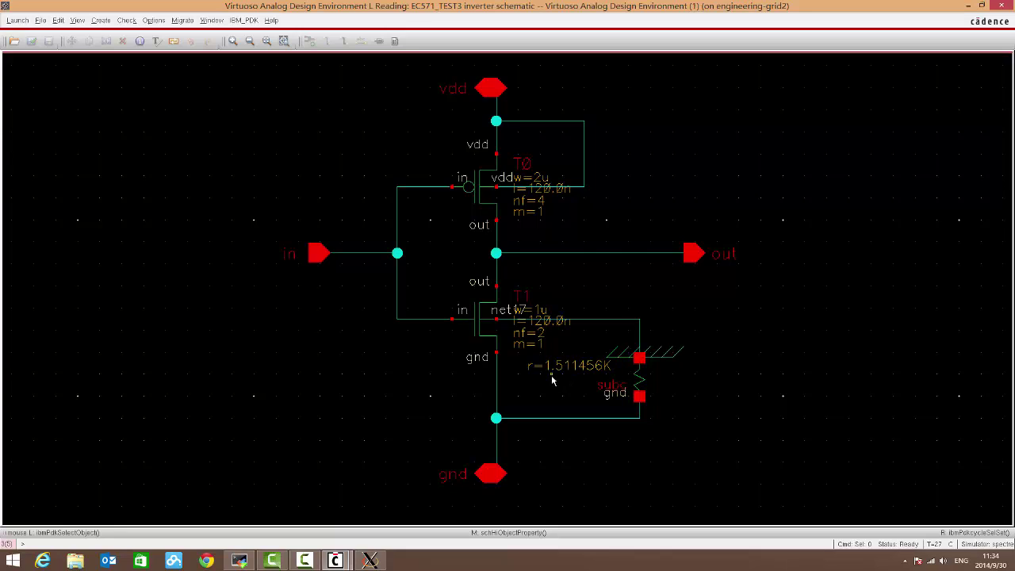
pyautogui.hotkey('ctrl', 'e')
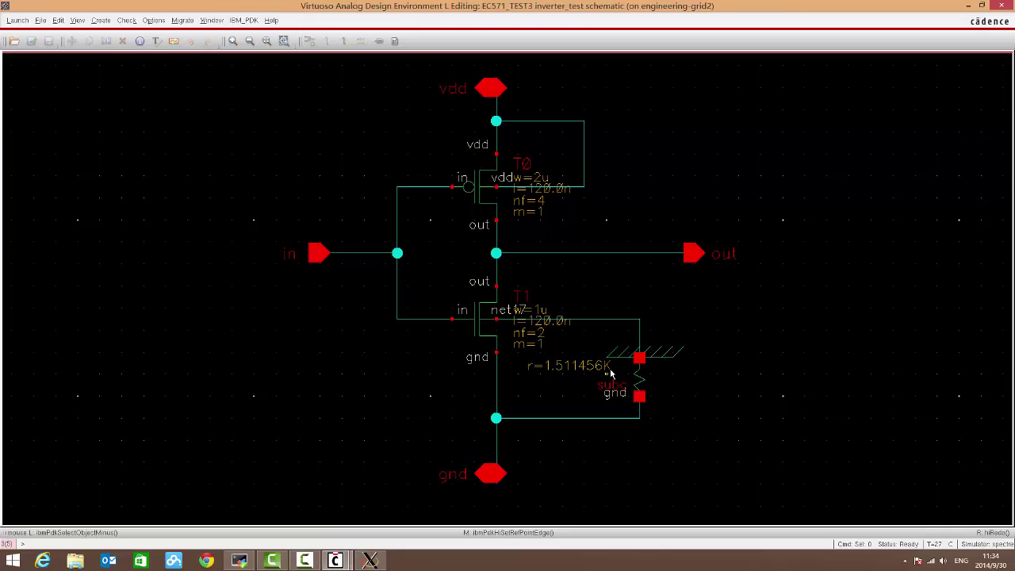
# Bring up the transient response plot, maximize it and show the /in and /out traces in separate strips.
pyautogui.moveTo(344, 562)
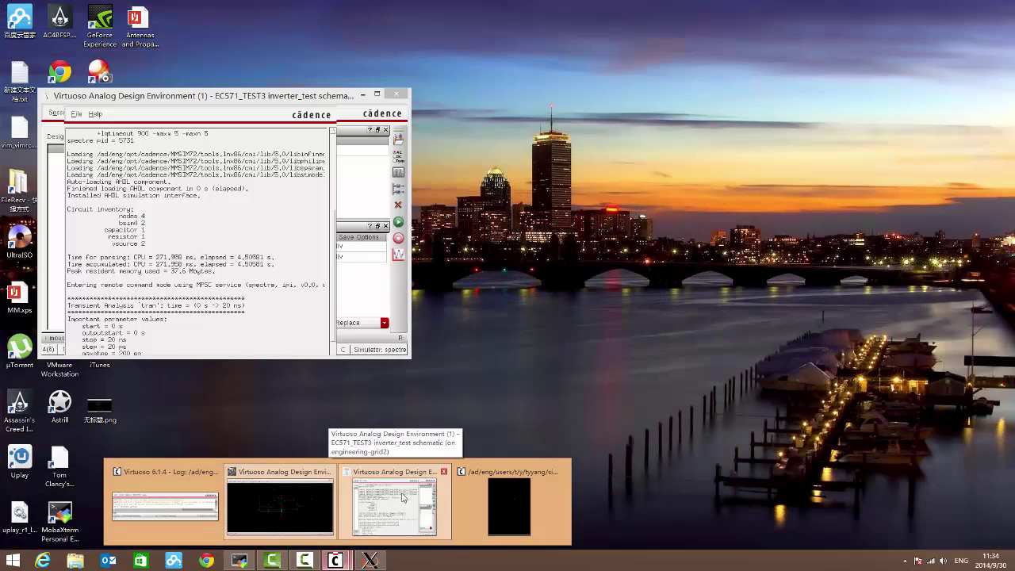
pyautogui.click(403, 497)
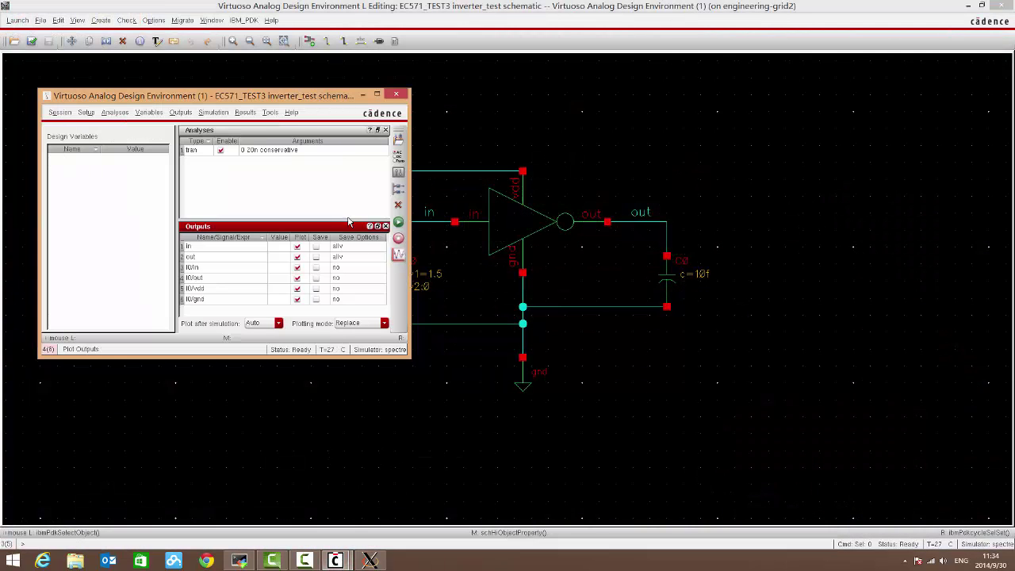
pyautogui.click(363, 95)
pyautogui.moveTo(336, 561)
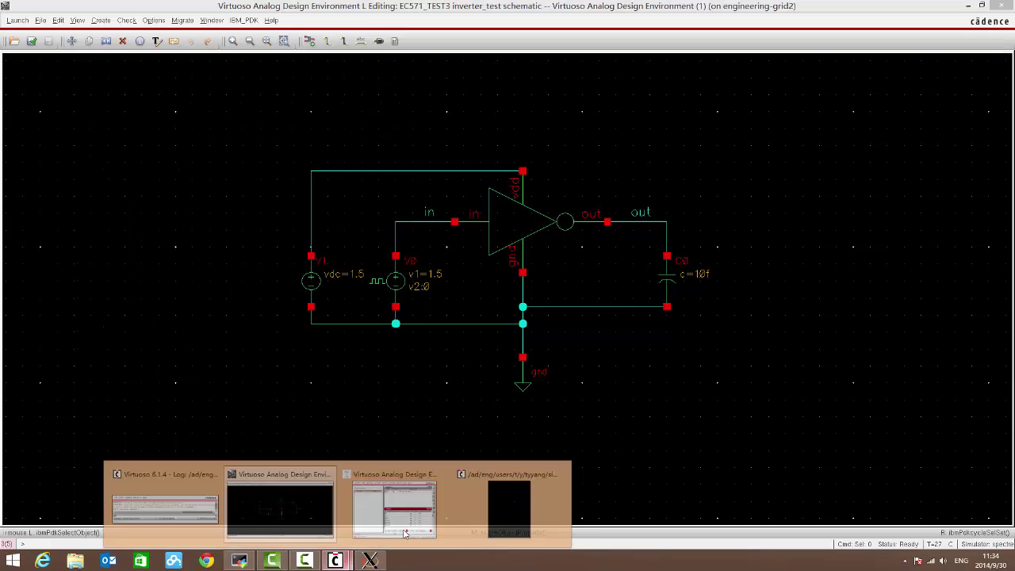
pyautogui.click(514, 520)
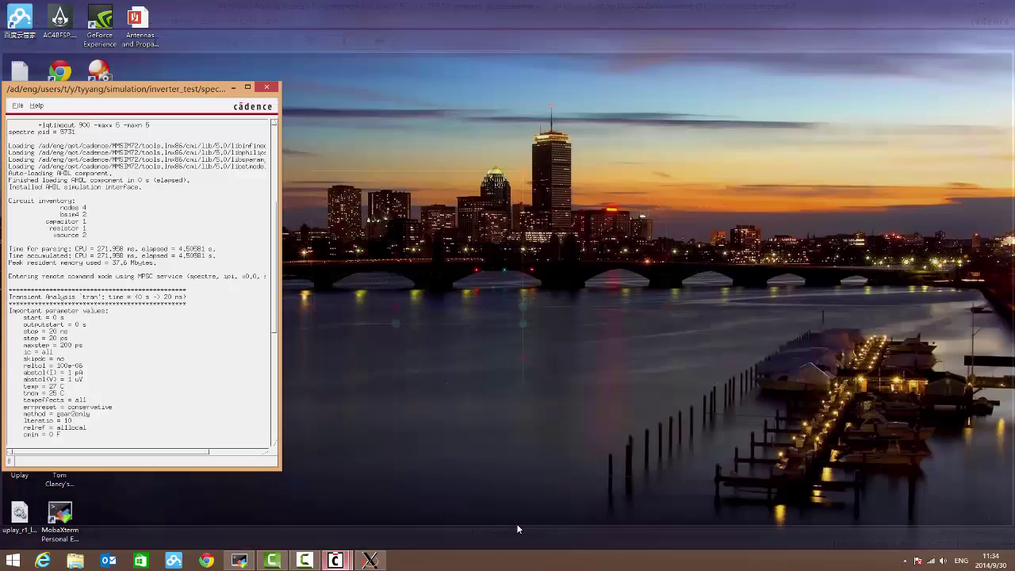
pyautogui.moveTo(336, 561)
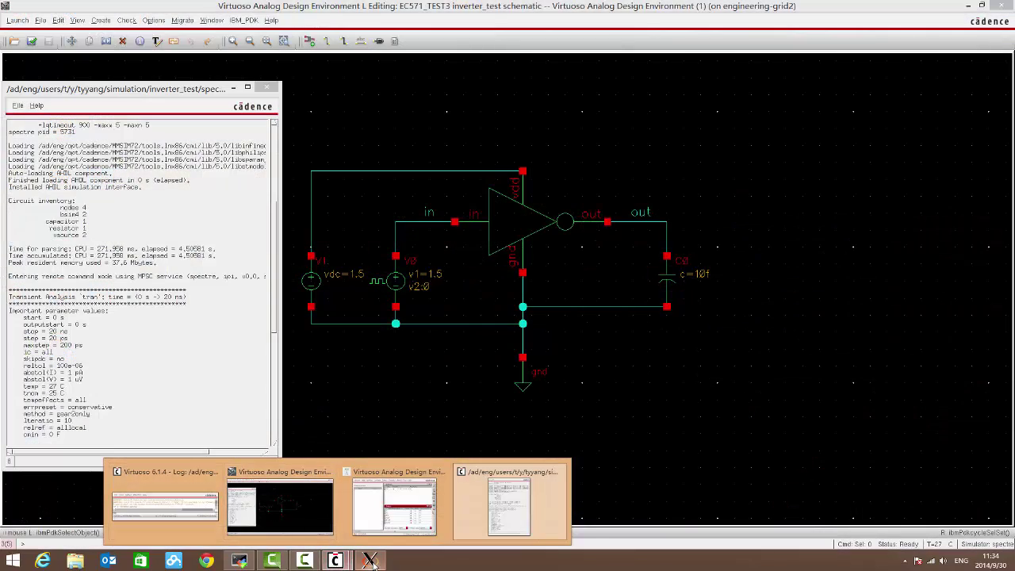
pyautogui.click(269, 512)
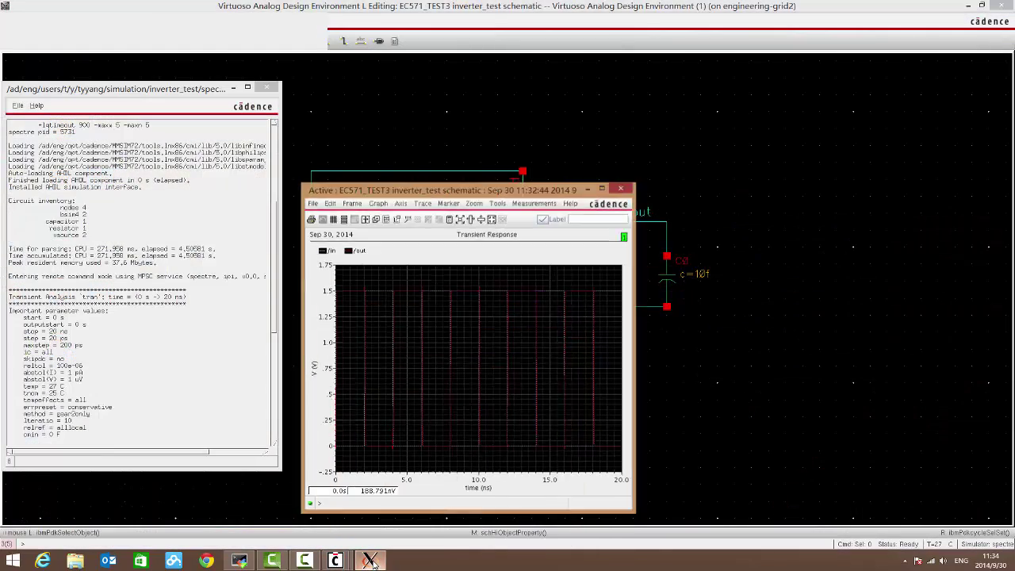
pyautogui.moveTo(539, 193); pyautogui.dragTo(649, 60)
pyautogui.doubleClick(684, 57)
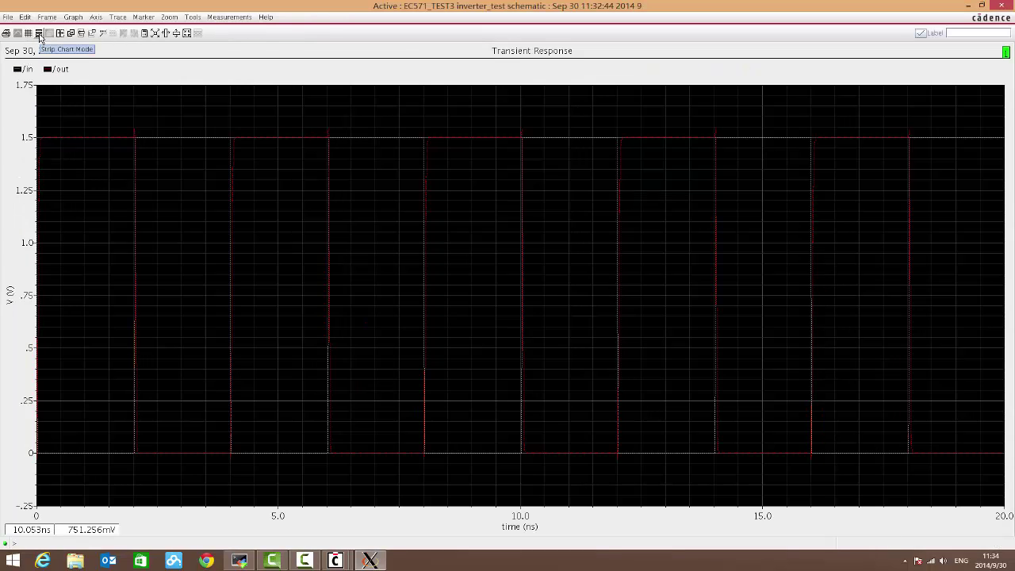
pyautogui.click(38, 33)
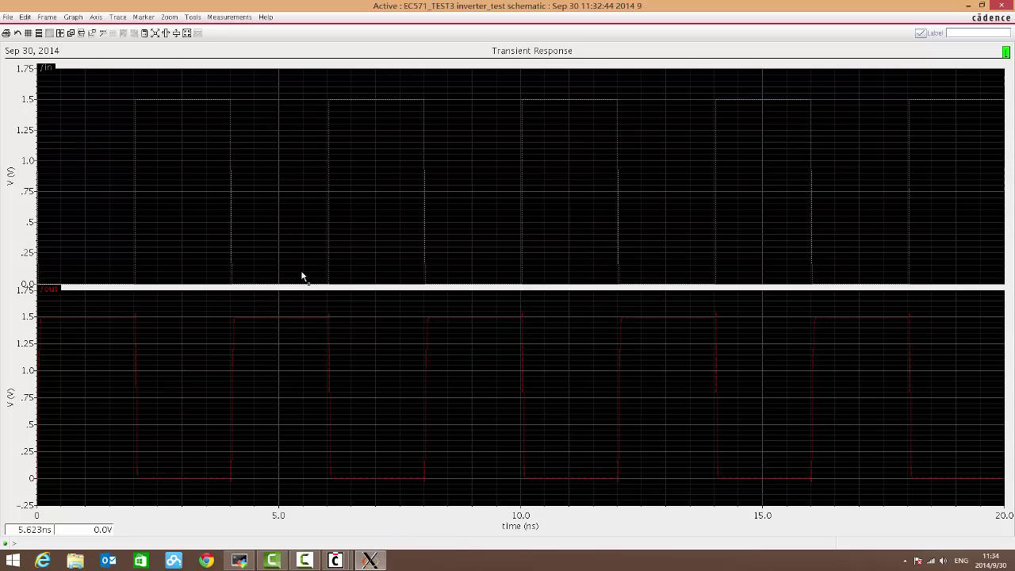
# Change the /out trace's colour to green and its line thickness to Bold.
pyautogui.click(89, 319)
pyautogui.rightClick(88, 319)
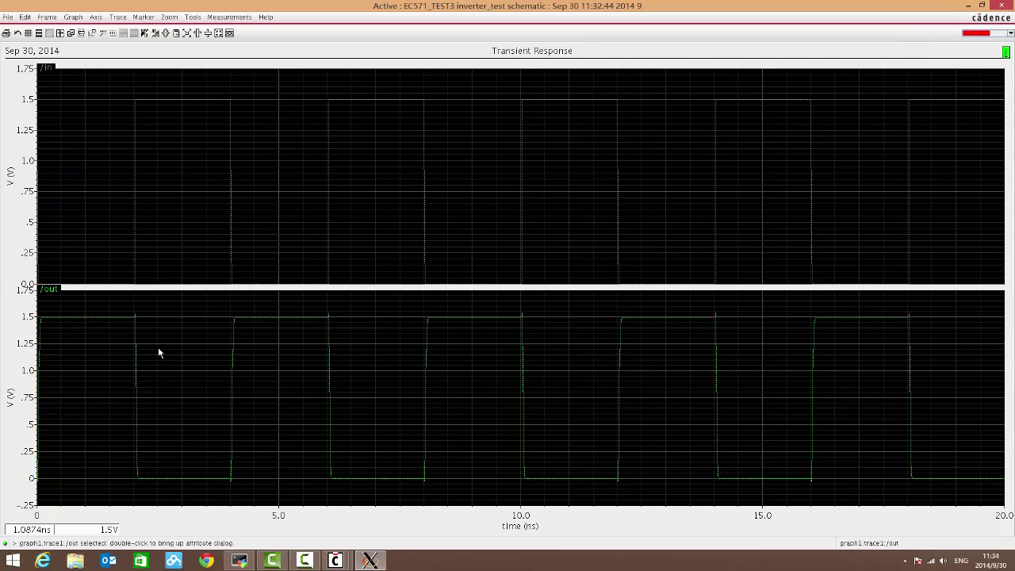
pyautogui.click(119, 410)
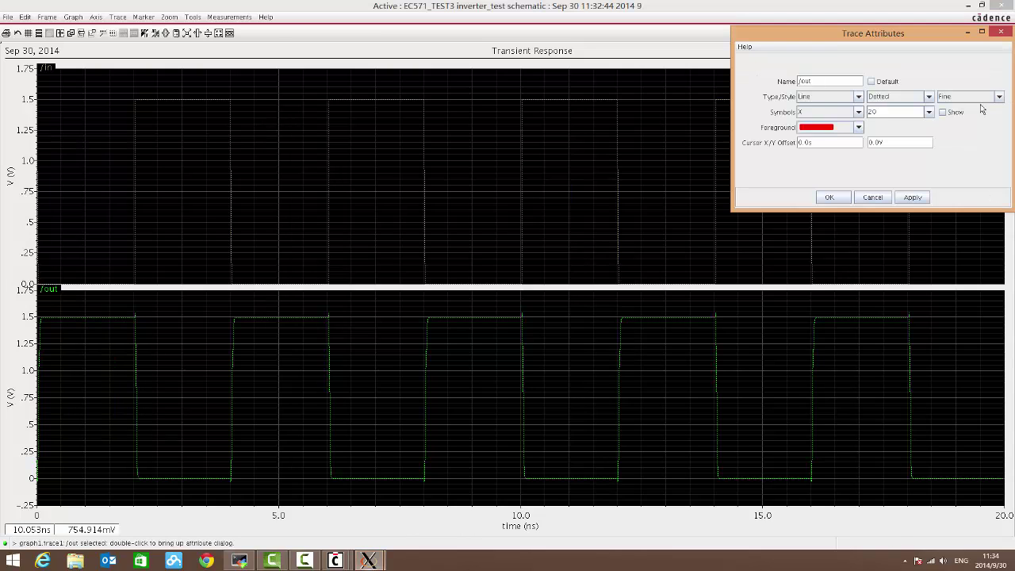
pyautogui.click(858, 127)
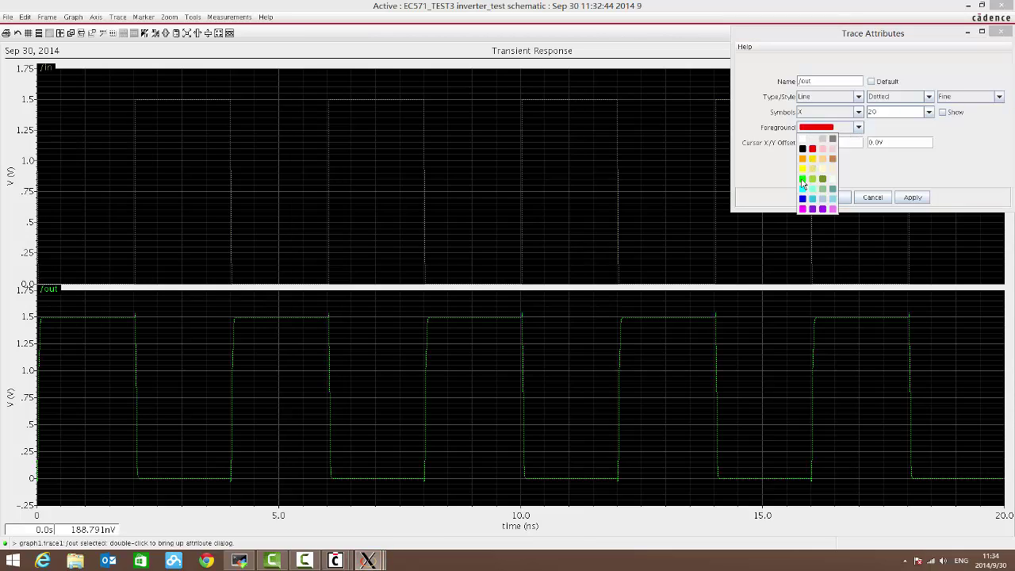
pyautogui.click(803, 178)
pyautogui.click(980, 96)
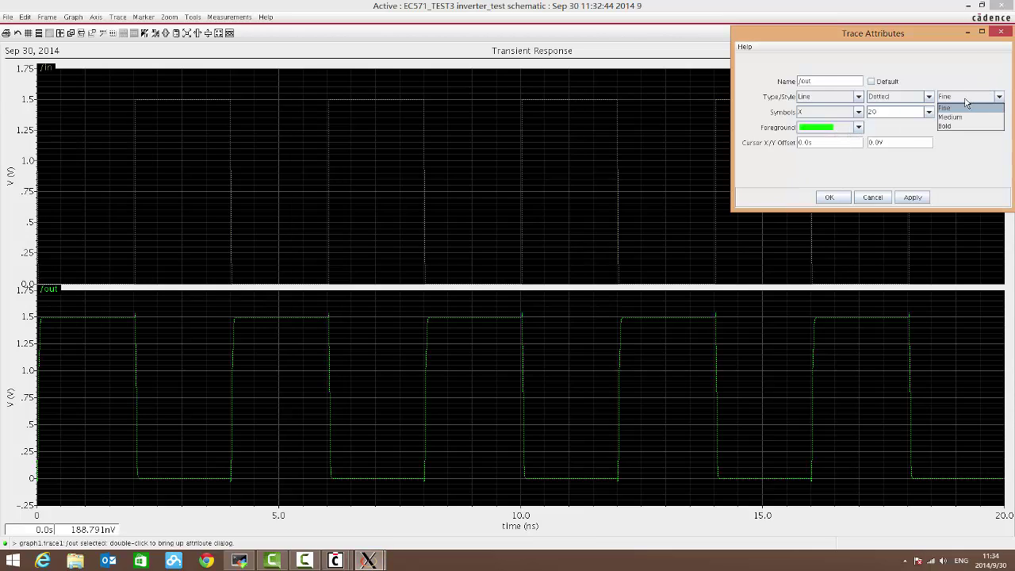
pyautogui.click(947, 126)
pyautogui.click(830, 196)
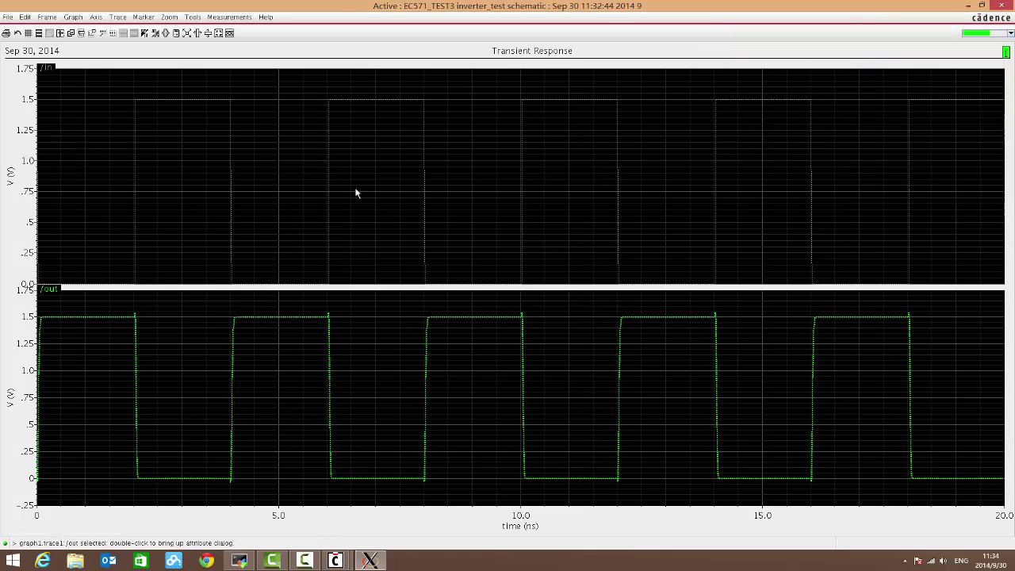
# Set the /out trace's line style to Solid.
pyautogui.rightClick(328, 325)
pyautogui.click(345, 423)
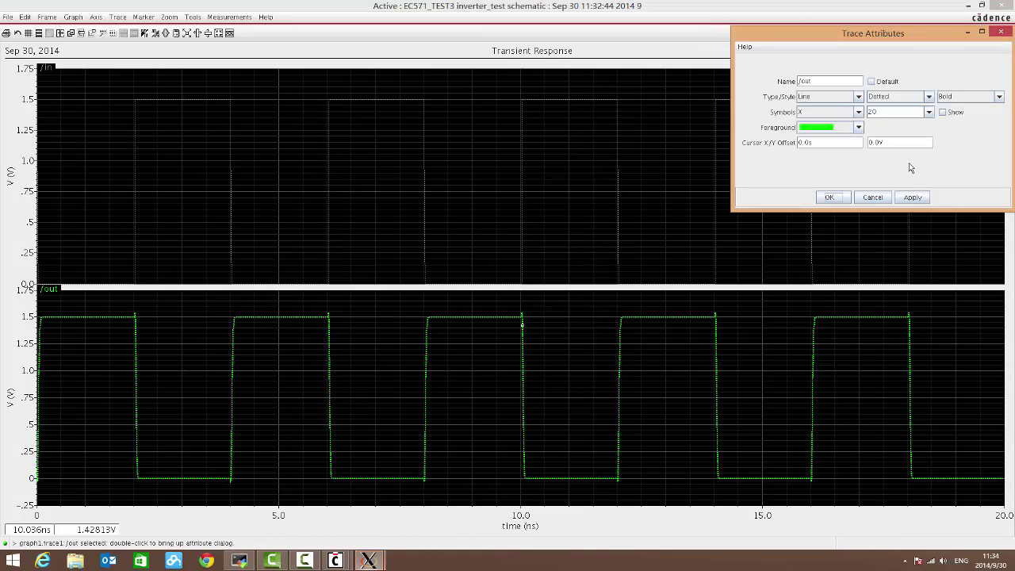
pyautogui.click(913, 96)
pyautogui.click(890, 106)
pyautogui.click(829, 197)
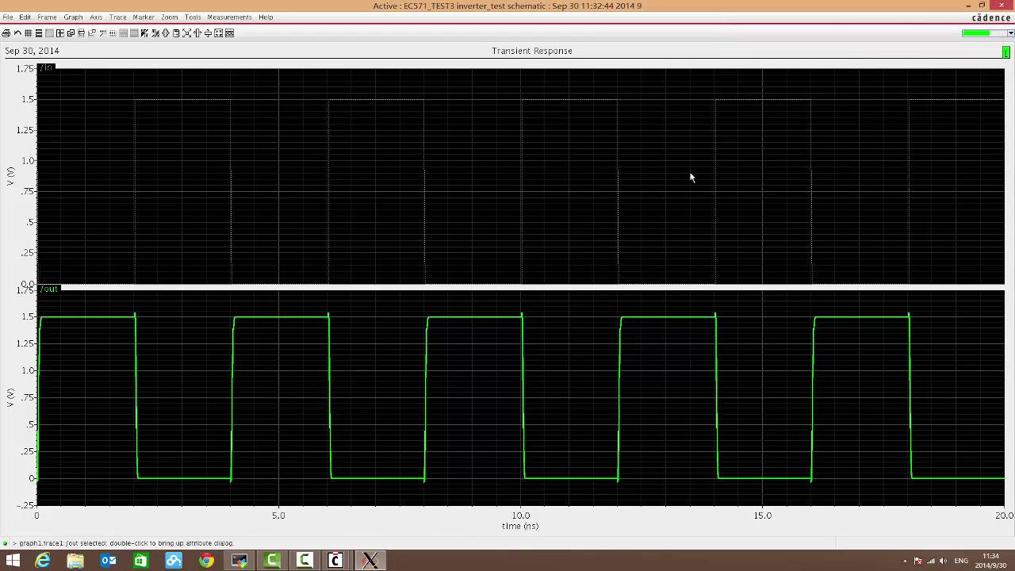
# Change the /in trace to a red line with Solid style and Bold thickness.
pyautogui.rightClick(521, 168)
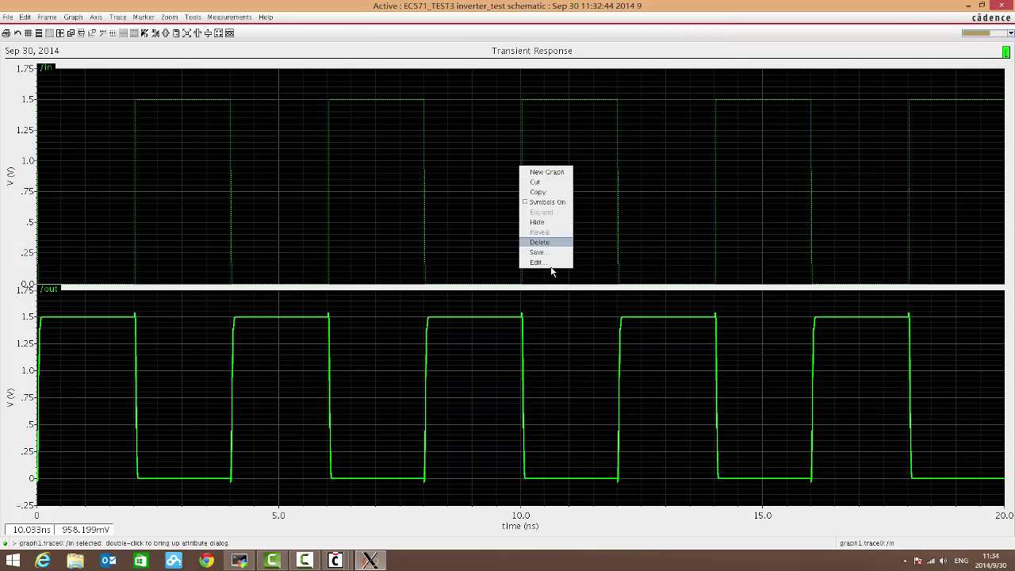
pyautogui.click(540, 261)
pyautogui.click(833, 128)
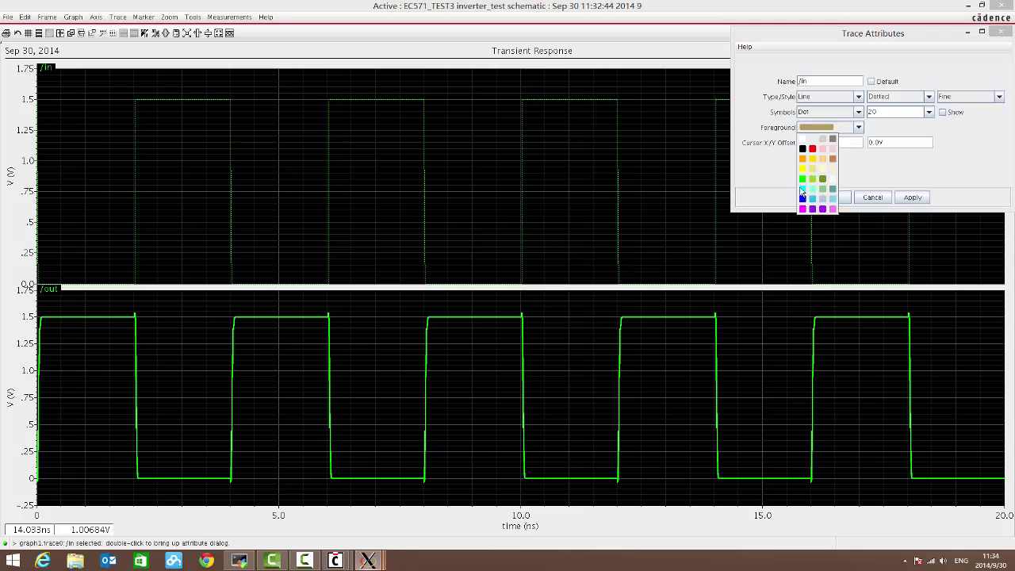
pyautogui.click(813, 150)
pyautogui.click(921, 97)
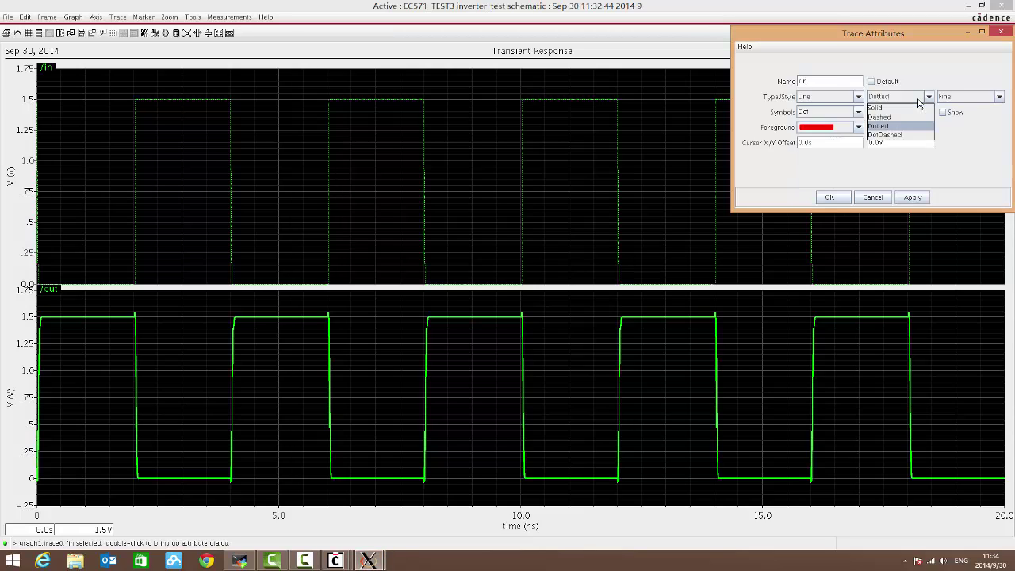
pyautogui.click(912, 106)
pyautogui.click(972, 97)
pyautogui.click(946, 125)
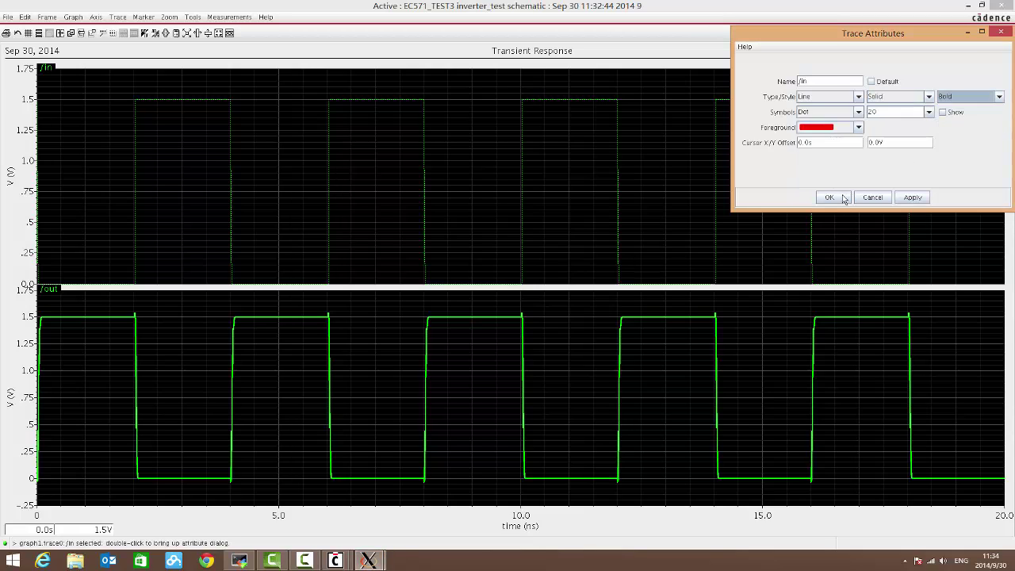
pyautogui.click(830, 197)
# Move the /out strip above the /in strip in the transient response plot.
pyautogui.click(49, 290)
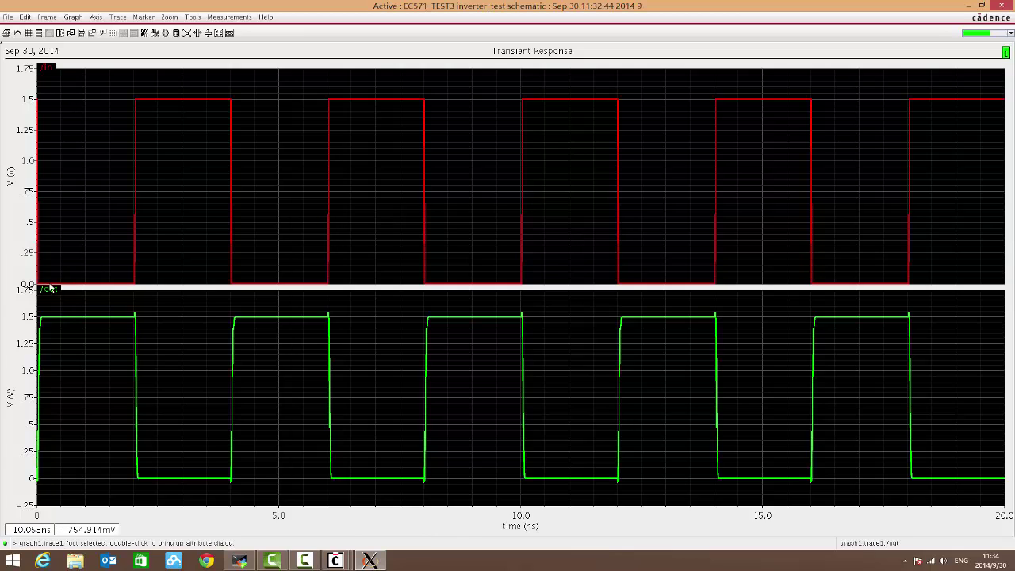
pyautogui.moveTo(49, 174); pyautogui.dragTo(58, 70)
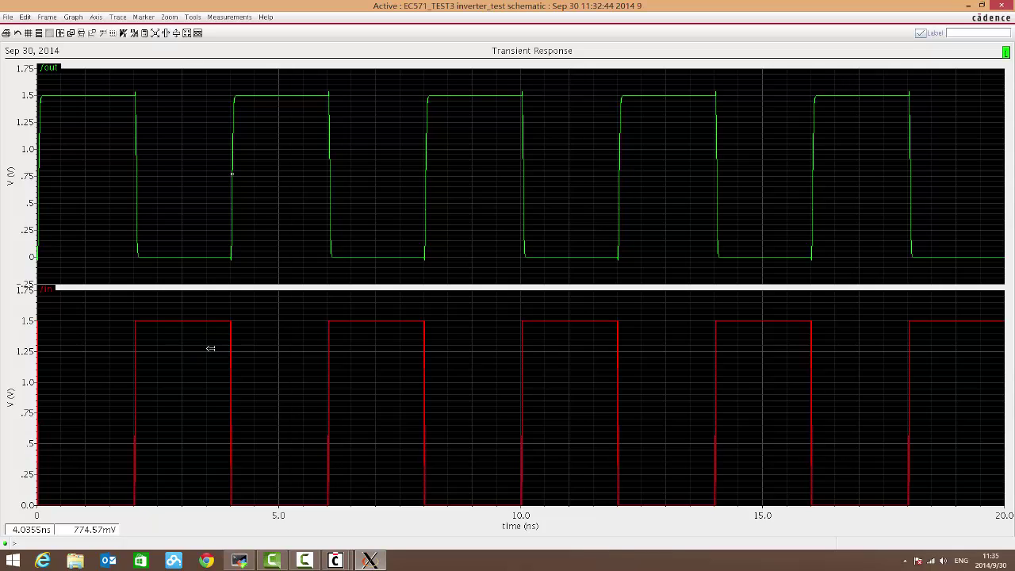
# Place point markers on the /in trace's falling edge, at its end near 4.02 ns and its start near 4 ns.
pyautogui.moveTo(210, 348); pyautogui.dragTo(252, 347)
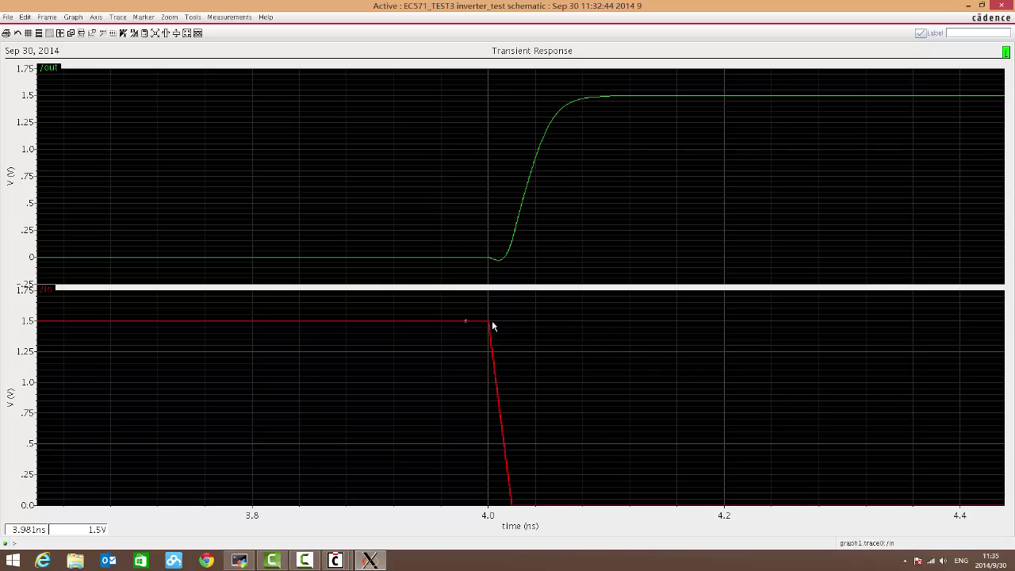
pyautogui.click(512, 508)
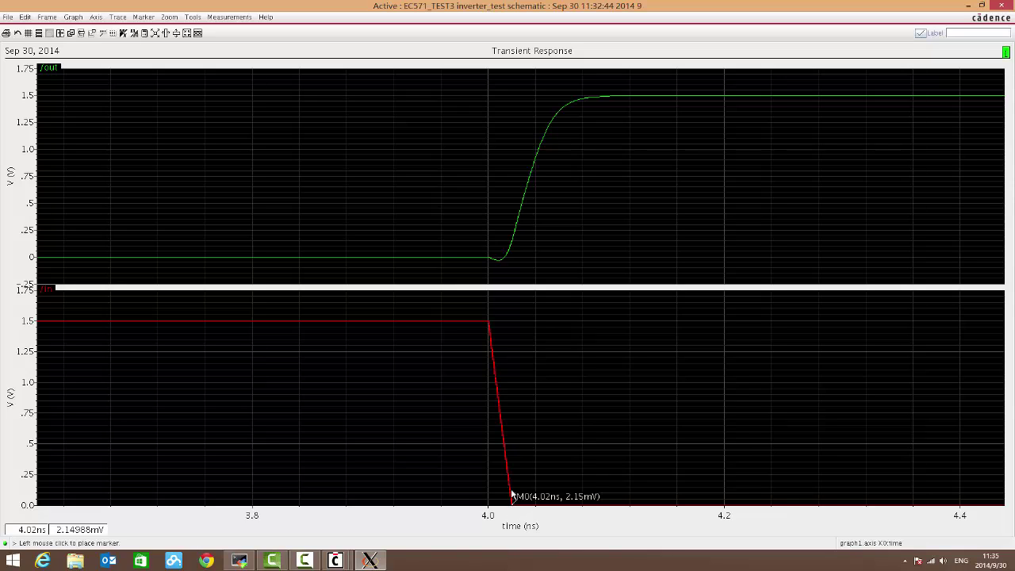
pyautogui.click(489, 321)
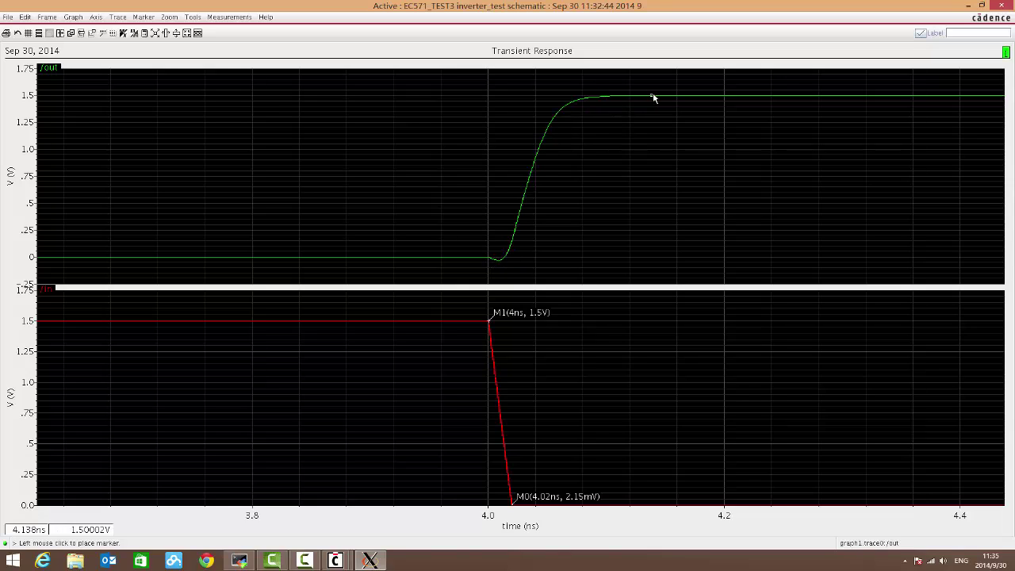
# Place point markers on the /out trace at about 3.998 ns and 4.155 ns to bracket its rising edge, and show the full waveforms again.
pyautogui.click(487, 260)
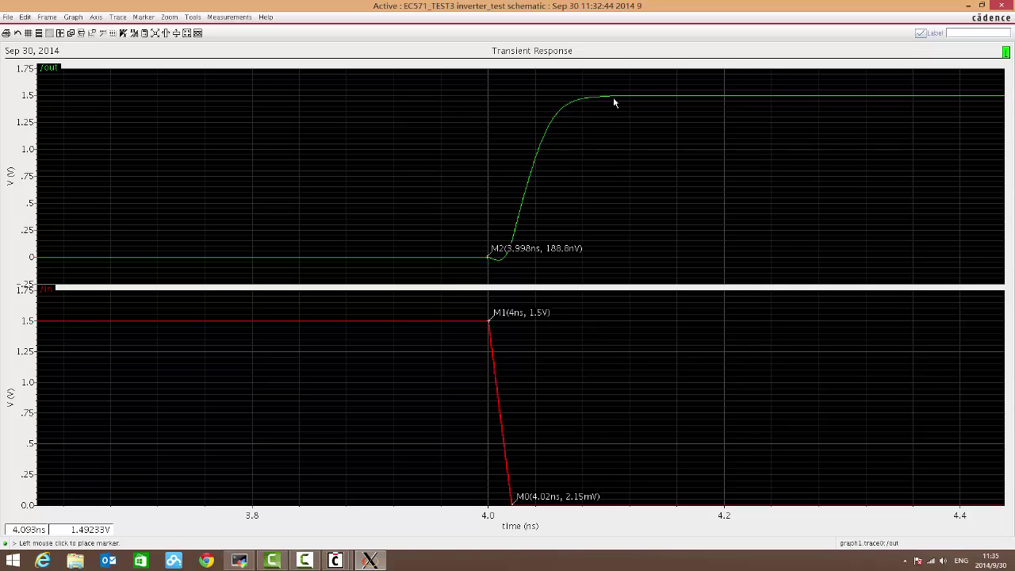
pyautogui.click(671, 96)
pyautogui.click(516, 248)
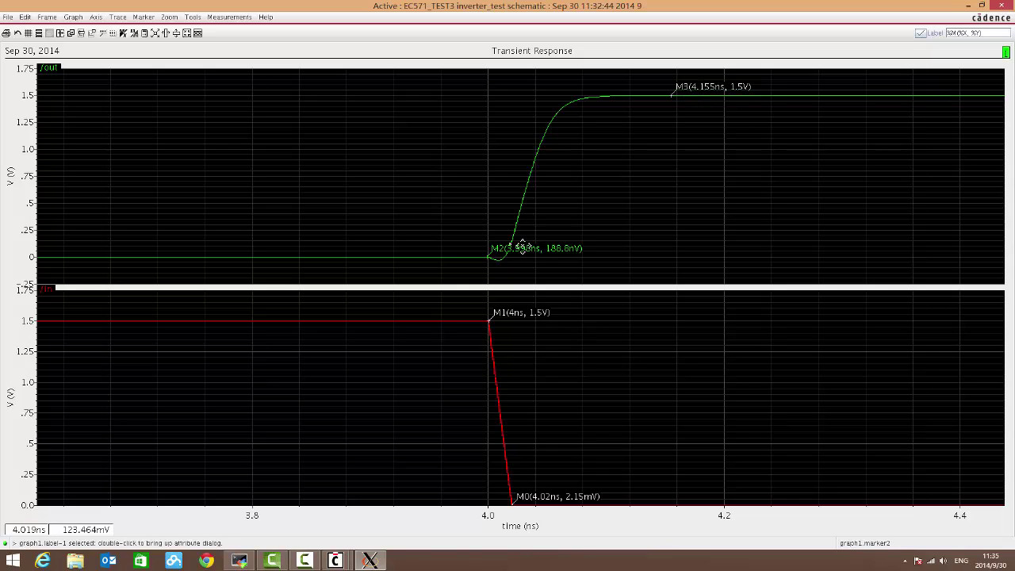
pyautogui.click(695, 211)
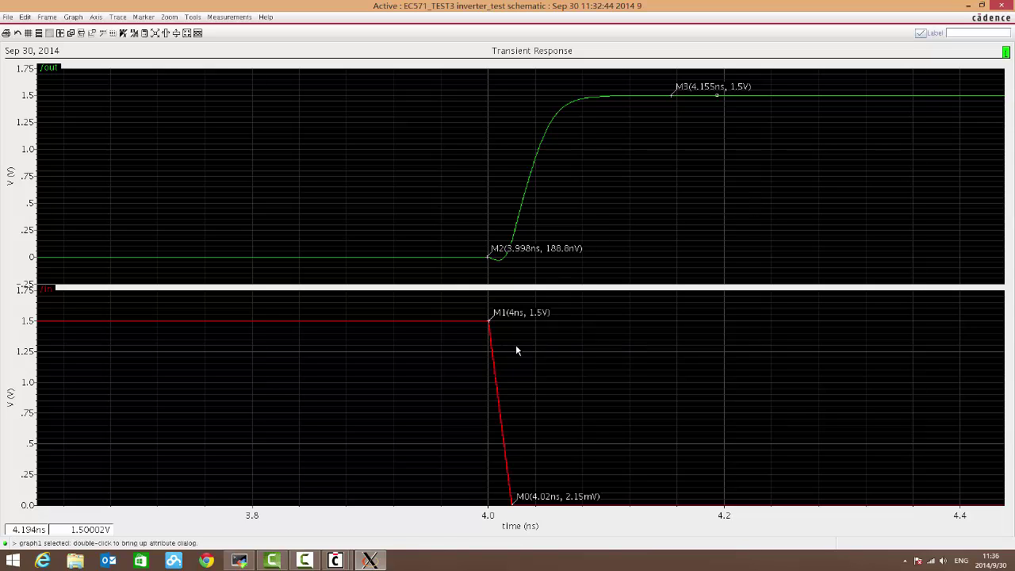
pyautogui.press('f')
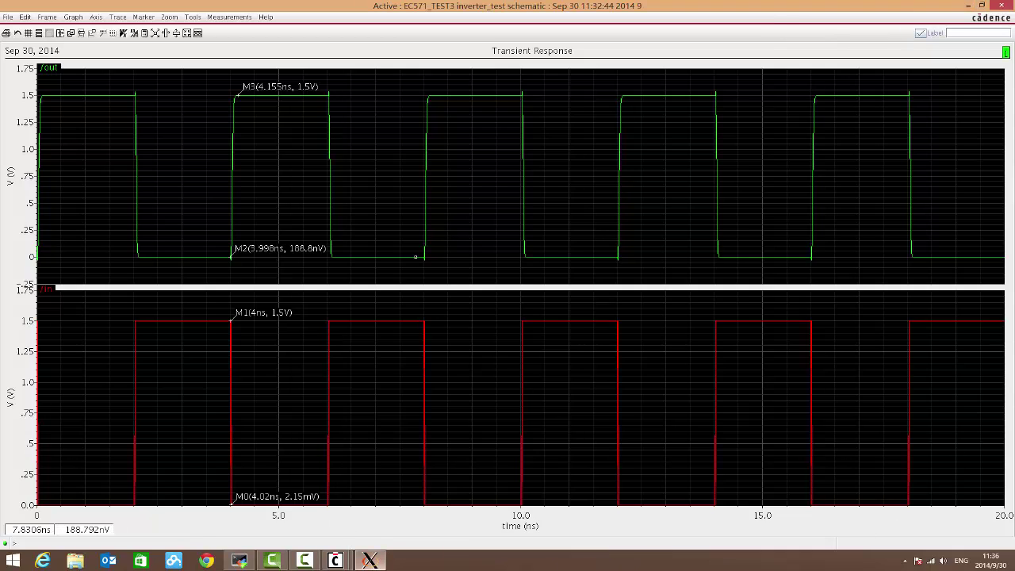
# Return to the inverter_test schematic and set the load capacitor C0's capacitance to 2f F.
pyautogui.click(969, 7)
pyautogui.click(635, 361)
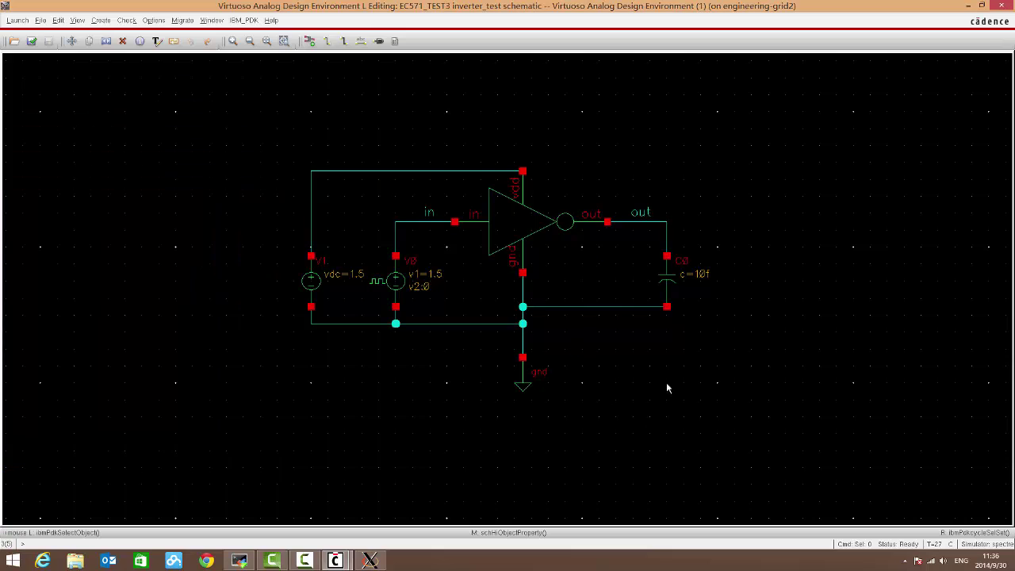
pyautogui.click(672, 284)
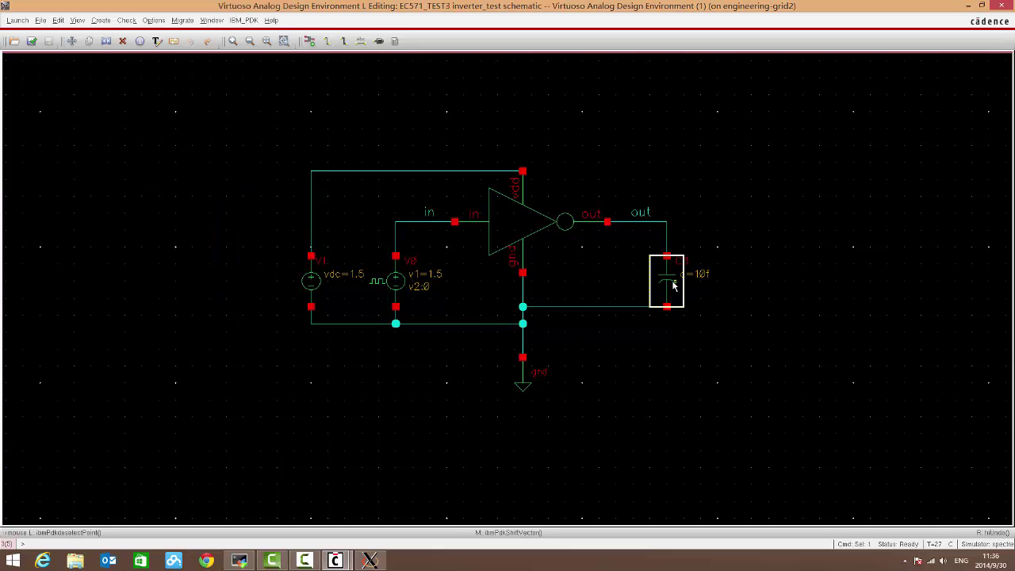
pyautogui.press('q')
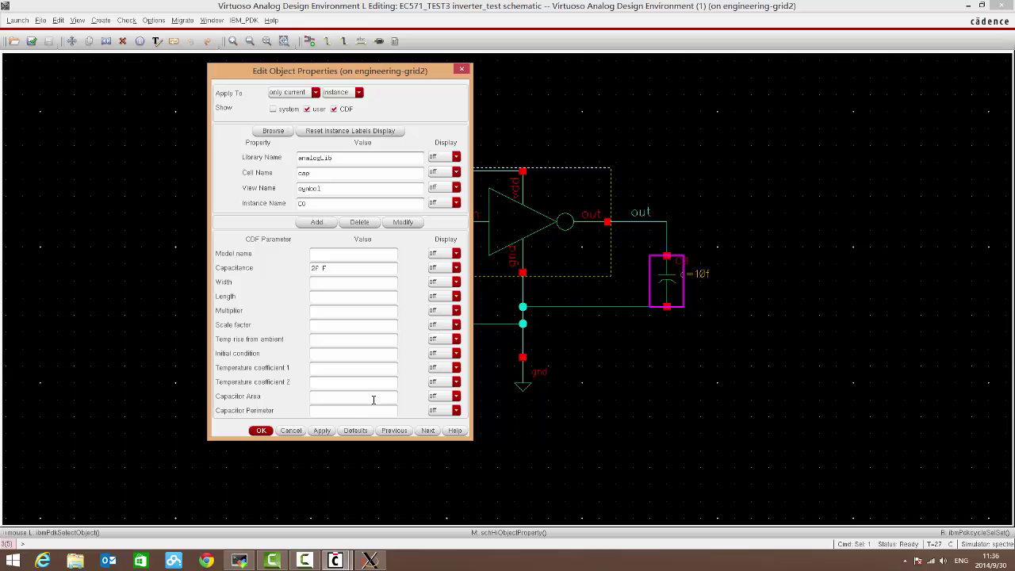
pyautogui.click(322, 431)
pyautogui.click(261, 432)
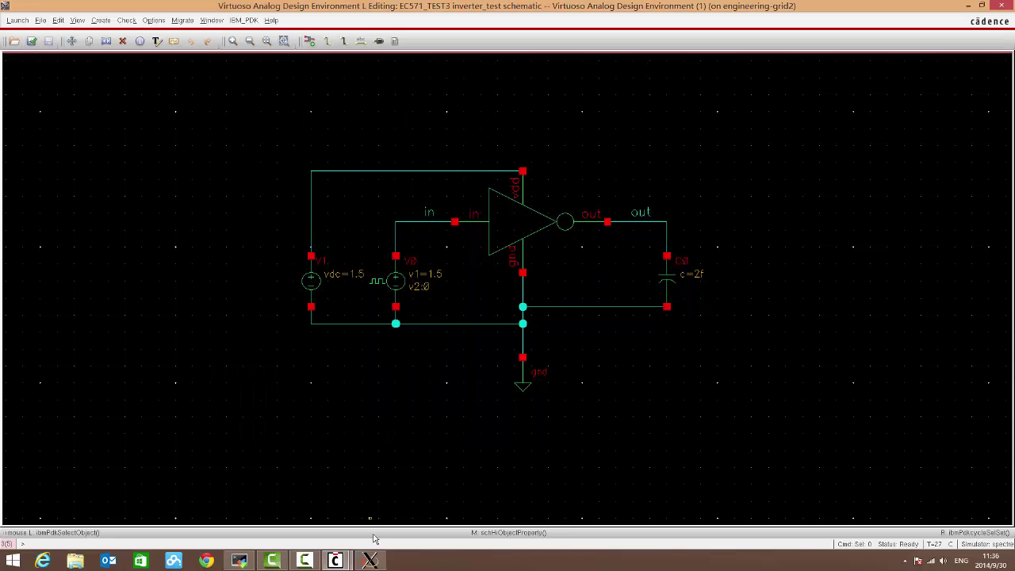
# Close the old transient plot and delete the I0 in, out, vdd and gnd terminal outputs from the simulation setup.
pyautogui.click(370, 560)
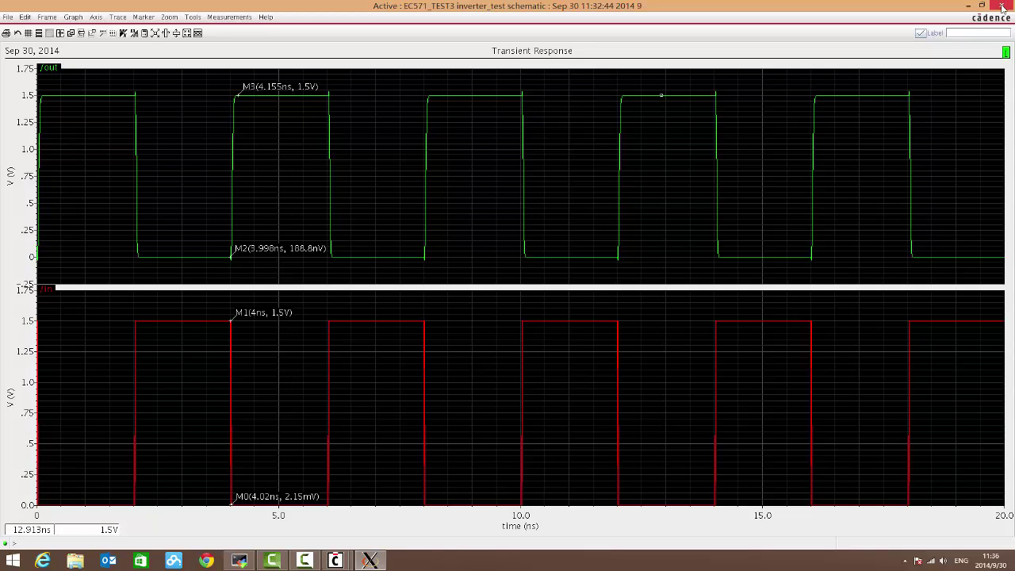
pyautogui.click(1002, 6)
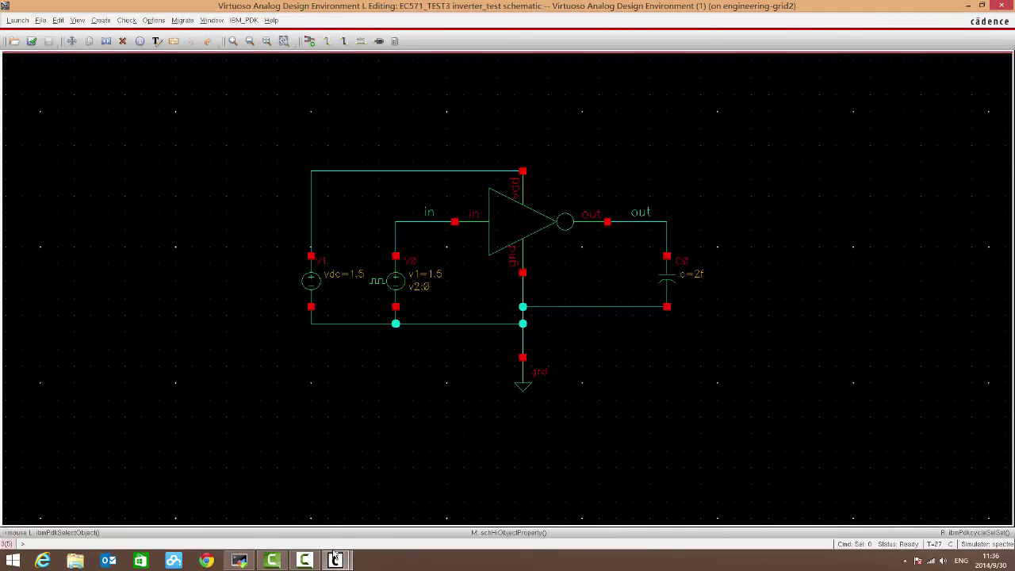
pyautogui.moveTo(337, 560)
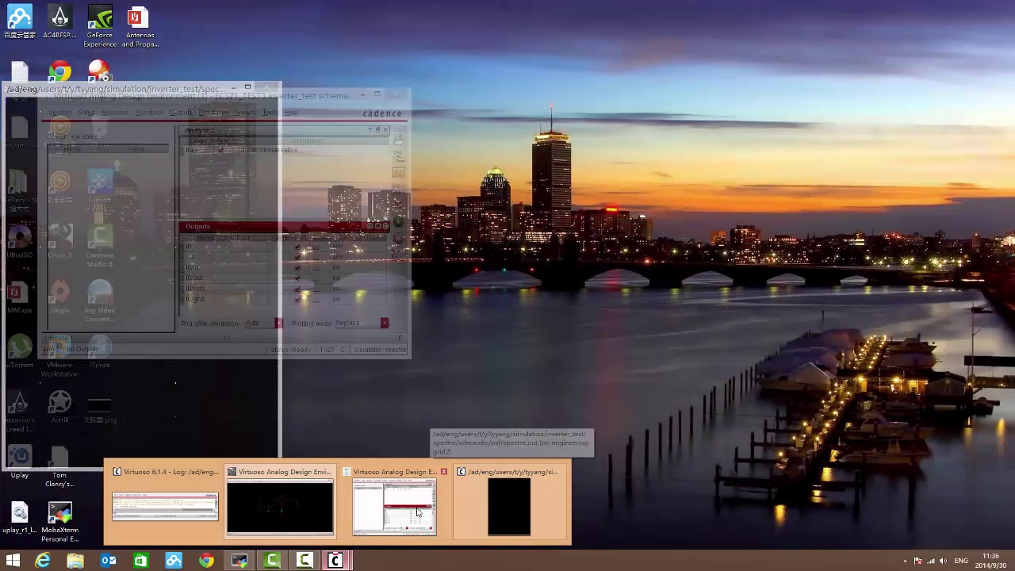
pyautogui.click(411, 514)
pyautogui.click(194, 268)
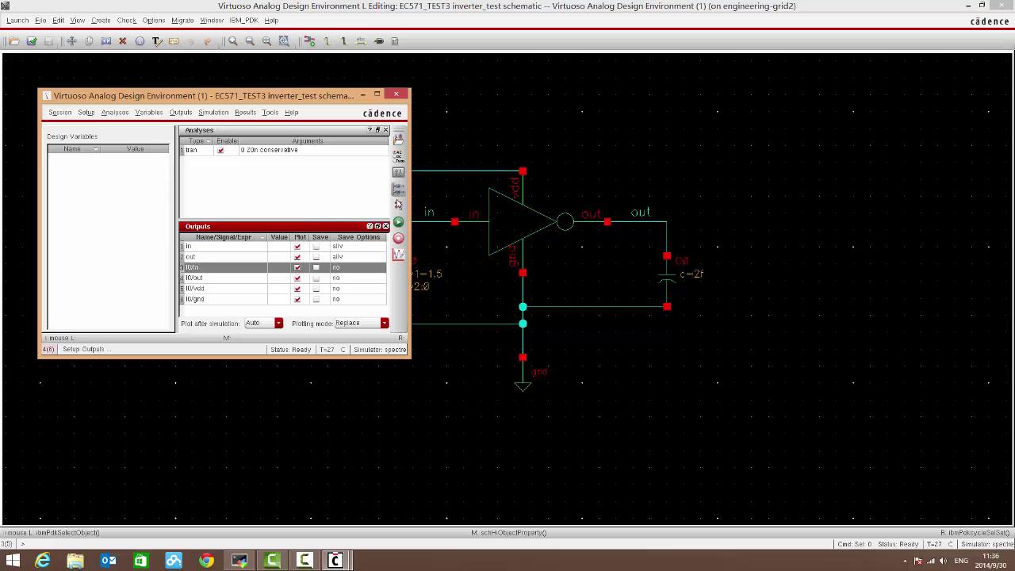
pyautogui.click(399, 208)
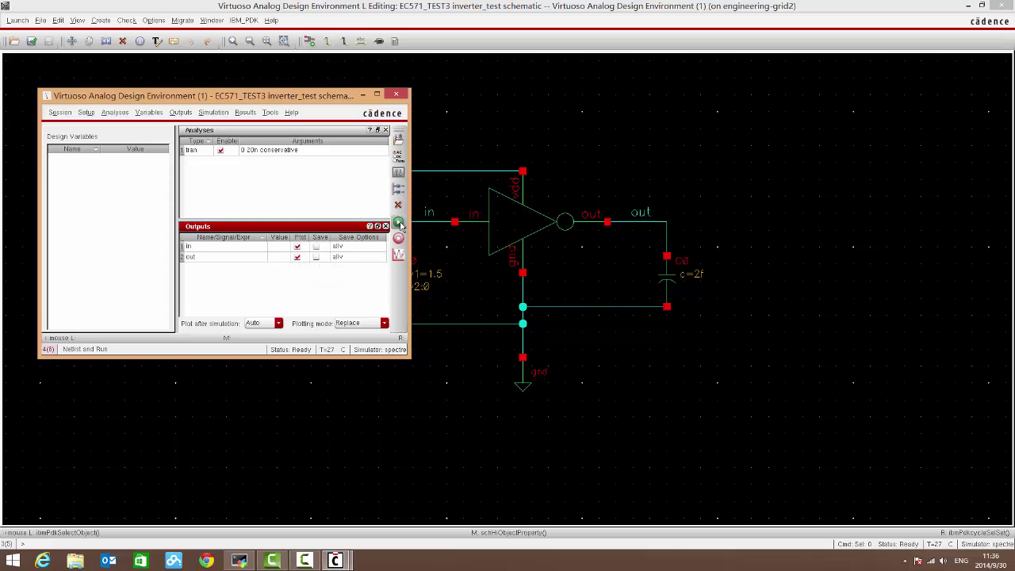
# Netlist and run the simulation, and show /out and /in as separate strips in a maximized plot window.
pyautogui.click(399, 224)
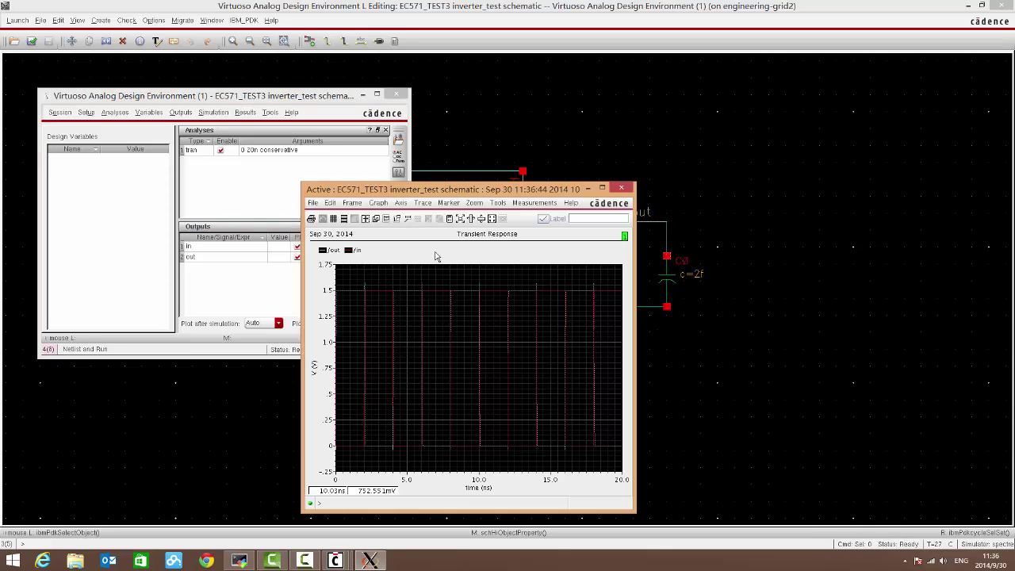
pyautogui.click(344, 219)
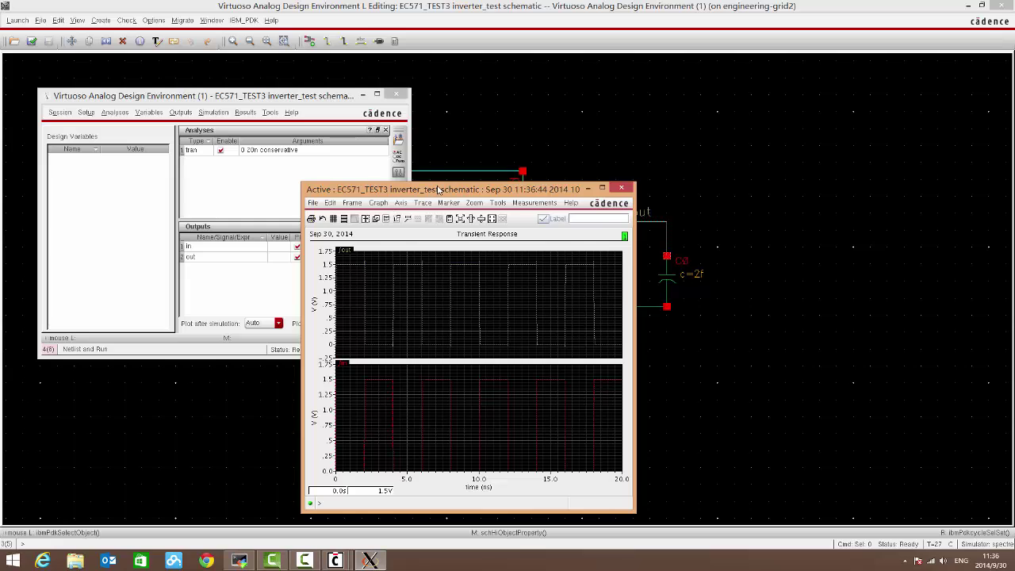
pyautogui.doubleClick(438, 190)
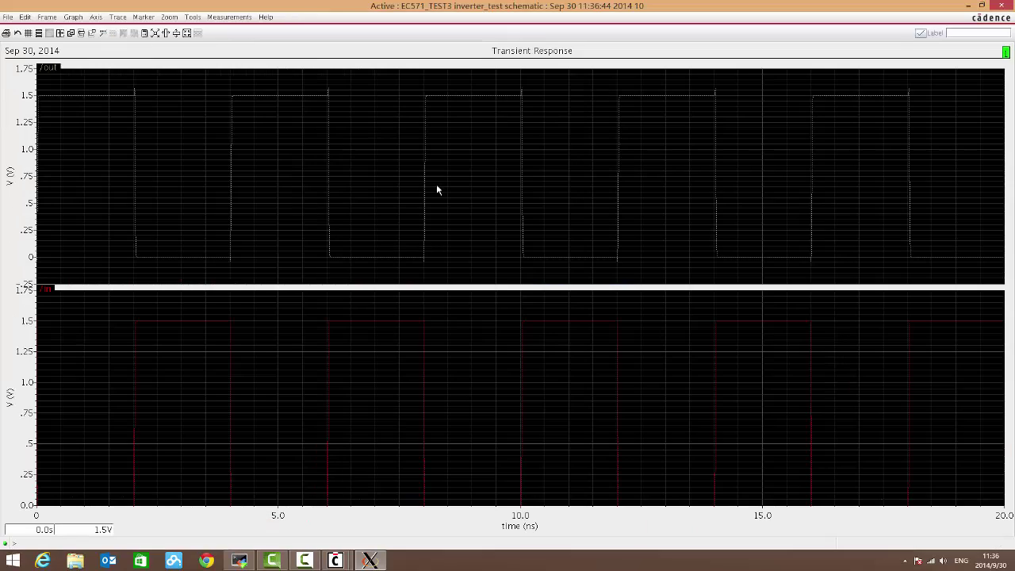
# Set the /out trace's attributes to a green foreground, Solid style and Bold line weight.
pyautogui.click(134, 129)
pyautogui.rightClick(135, 129)
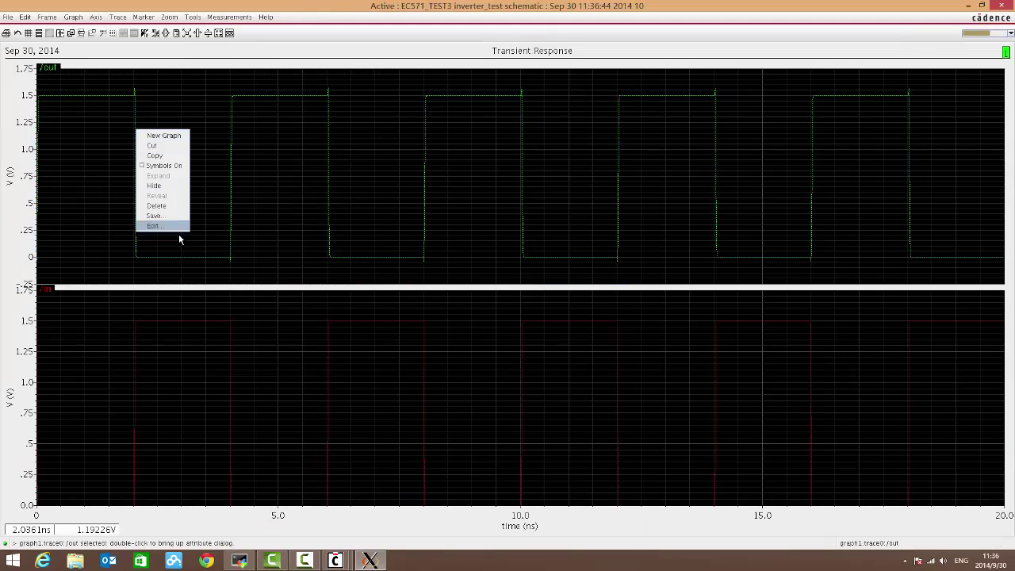
pyautogui.click(177, 229)
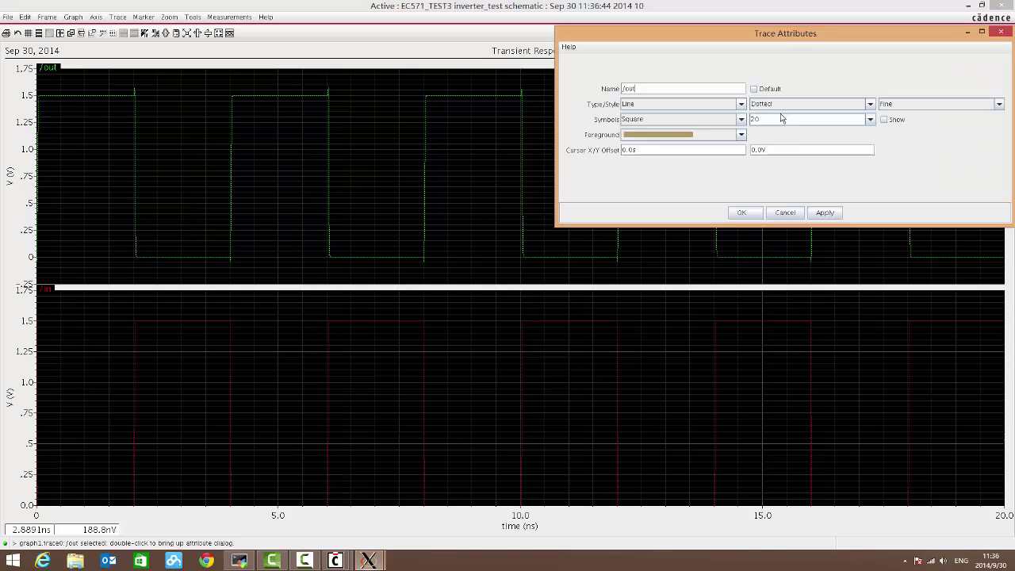
pyautogui.click(682, 135)
pyautogui.click(633, 187)
pyautogui.click(857, 104)
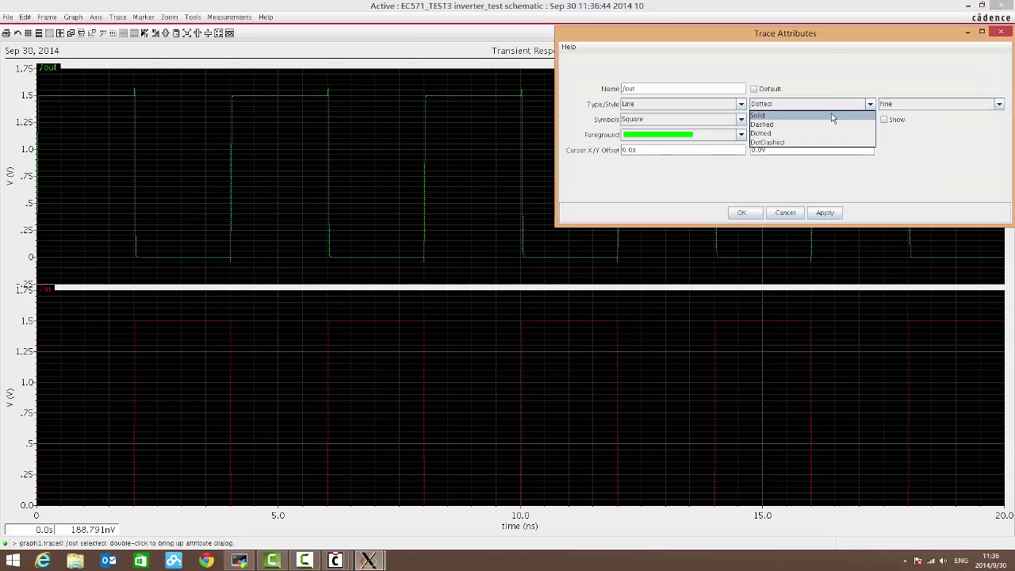
pyautogui.click(832, 116)
pyautogui.click(936, 104)
pyautogui.click(887, 136)
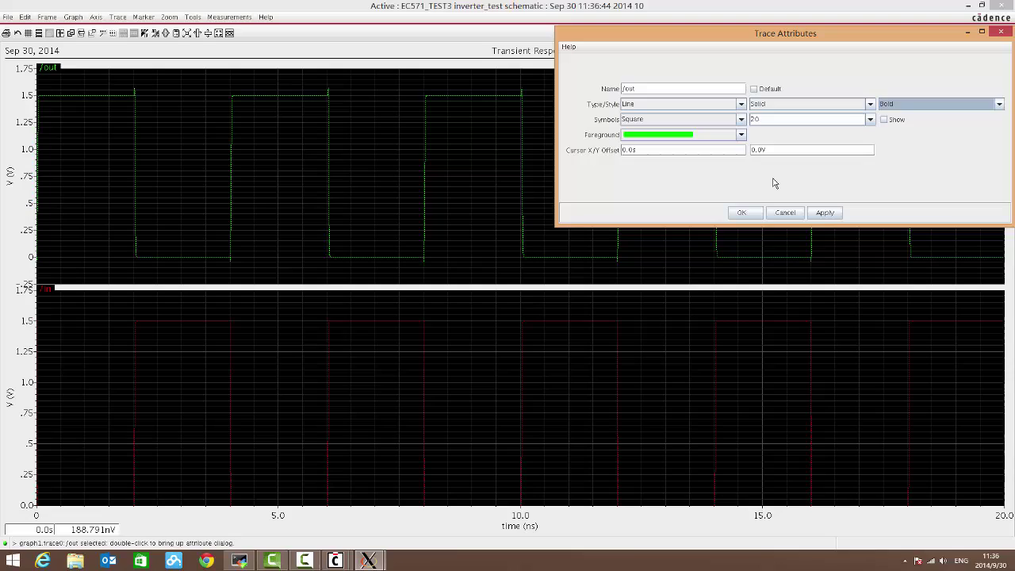
pyautogui.click(742, 213)
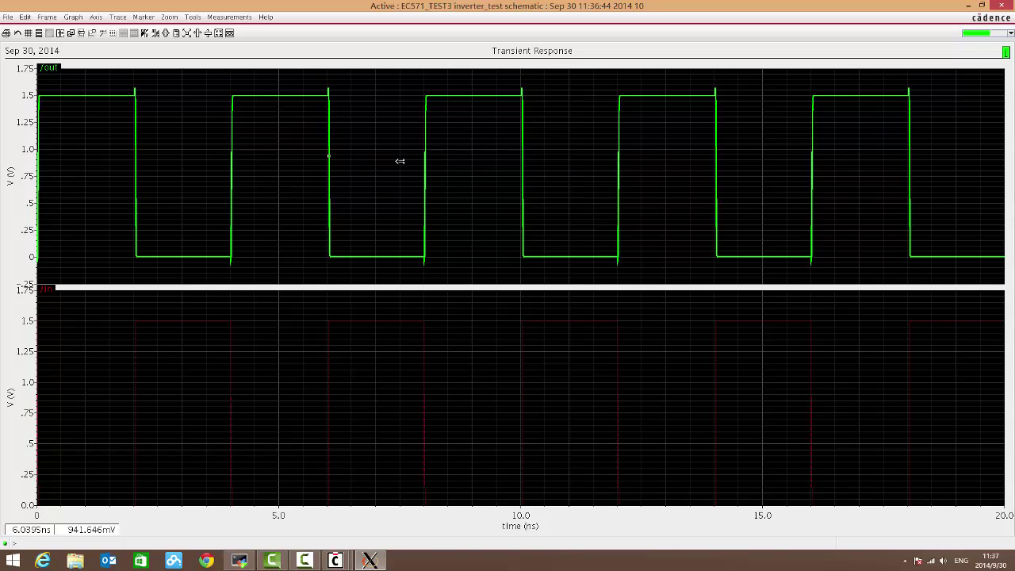
# Place point markers on the /out trace at about 8 ns and 8.058 ns to bracket its rising edge.
pyautogui.moveTo(410, 161); pyautogui.dragTo(444, 161)
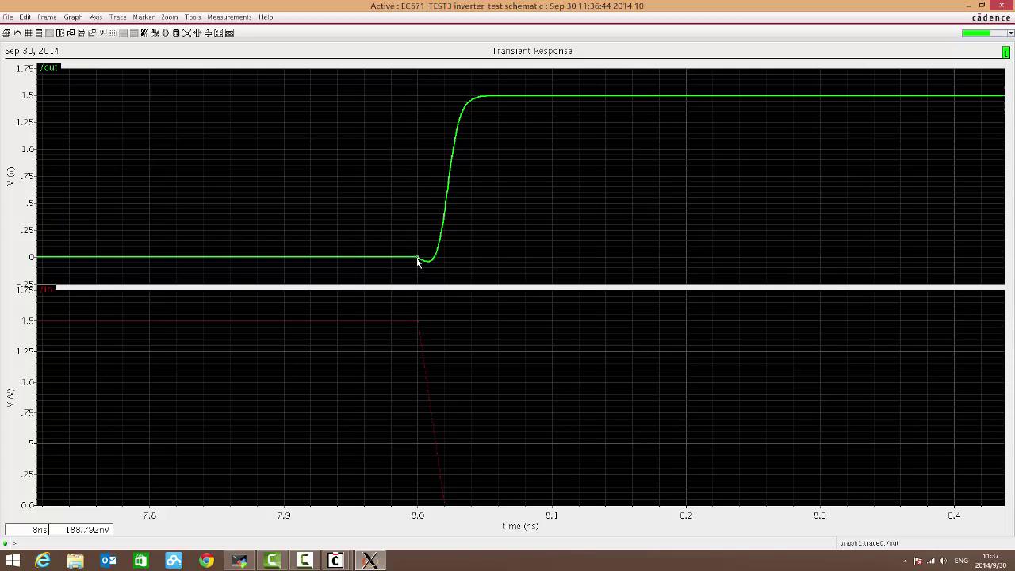
pyautogui.press('m')
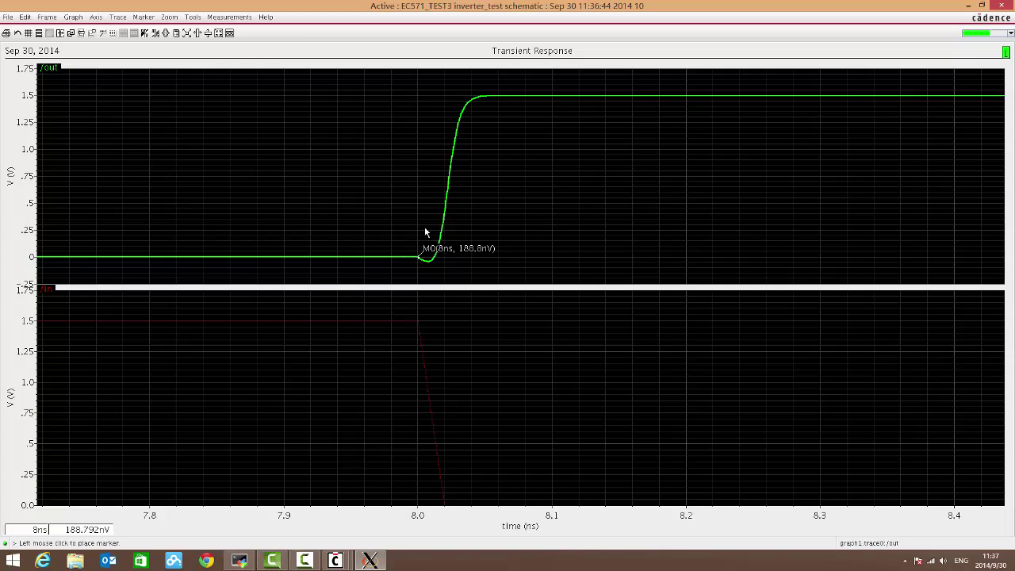
pyautogui.click(496, 97)
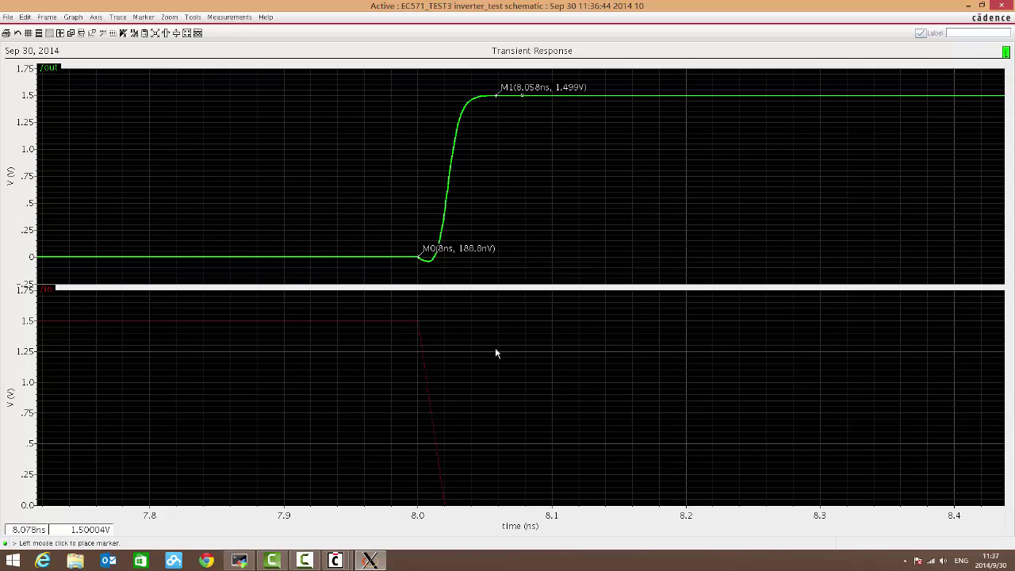
# Check the load capacitor C0 in the schematic, and return to the transient plot with the full waveforms shown.
pyautogui.click(1002, 6)
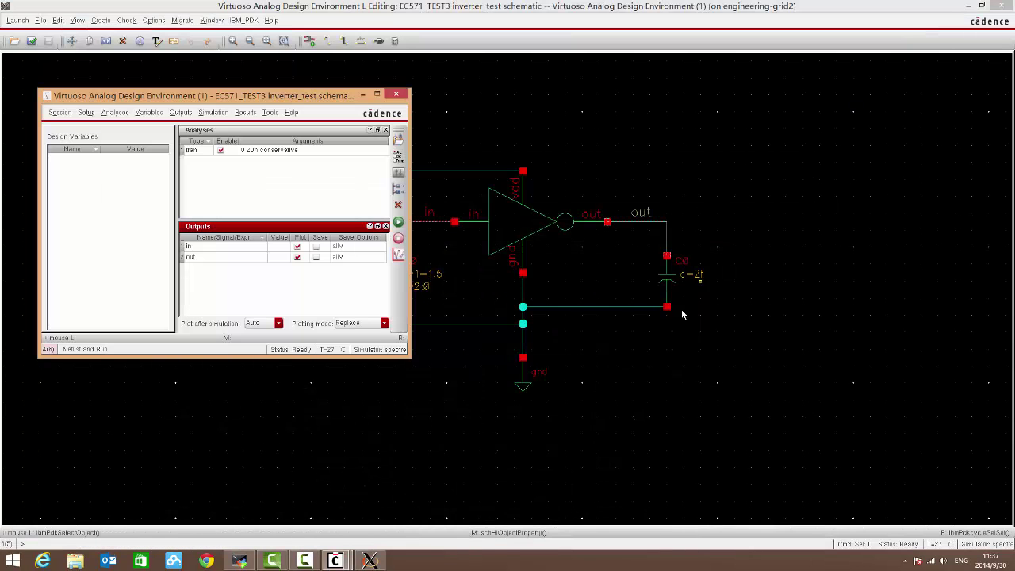
pyautogui.click(682, 309)
pyautogui.click(673, 281)
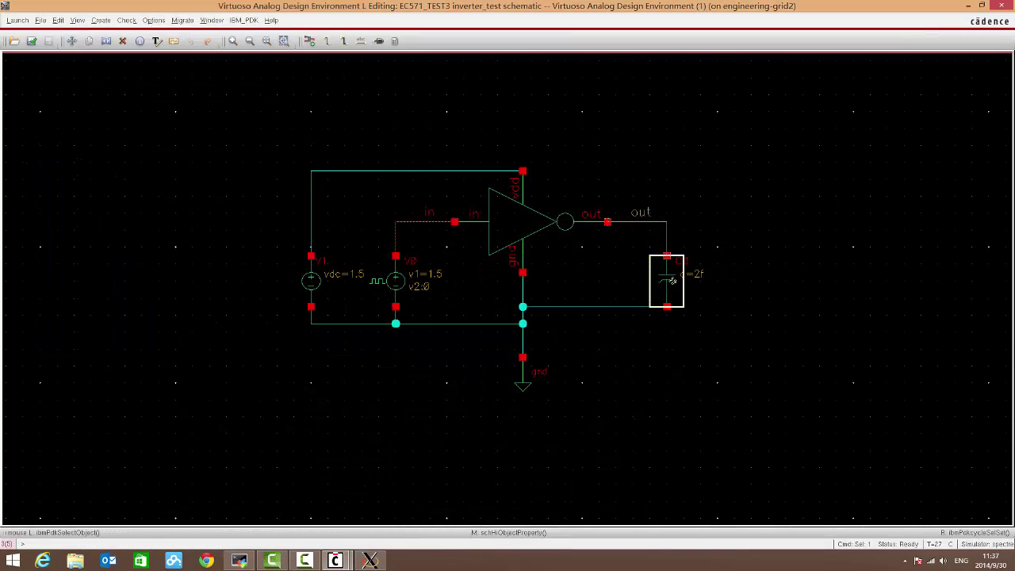
pyautogui.click(746, 327)
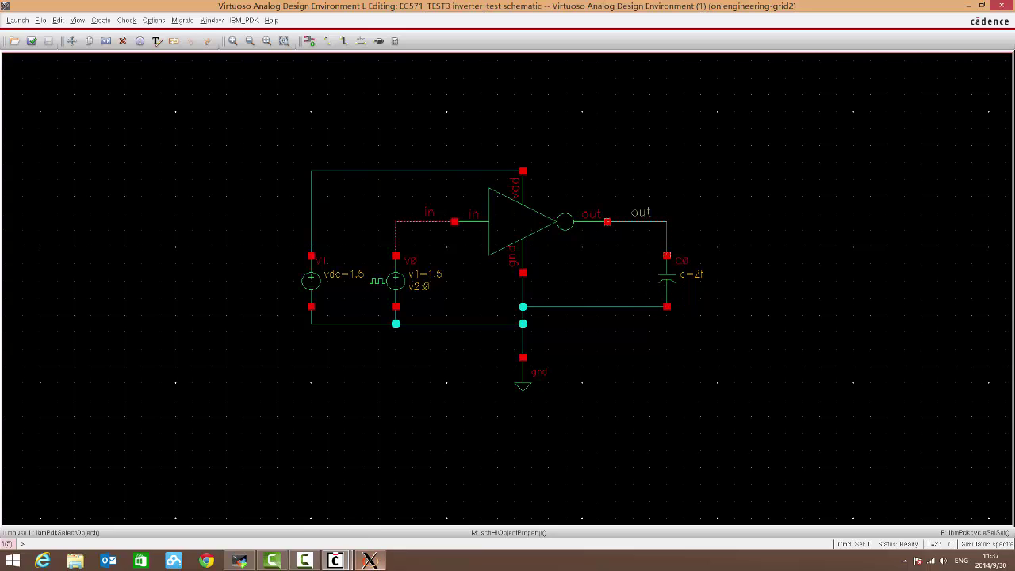
pyautogui.click(369, 561)
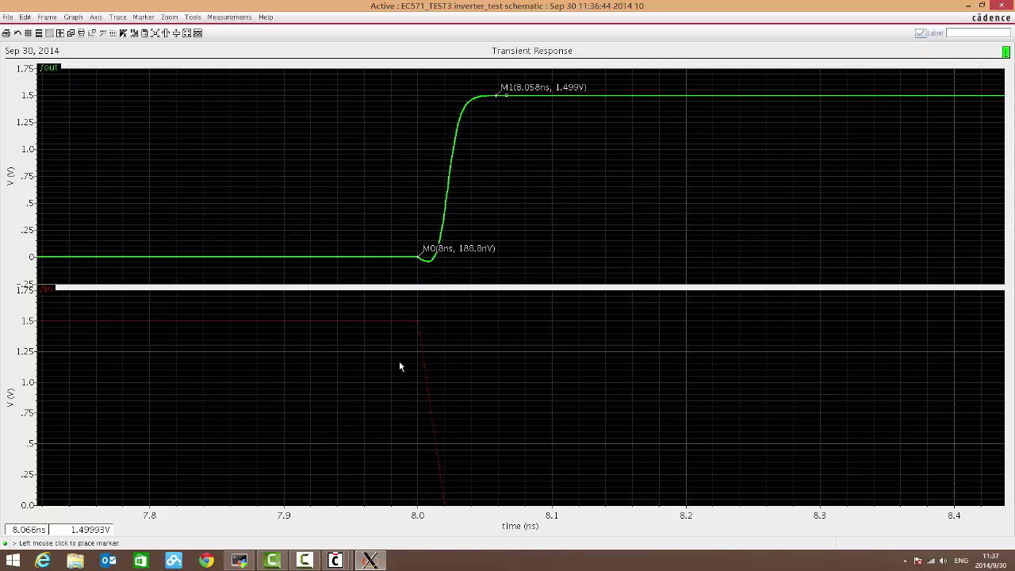
pyautogui.press('f')
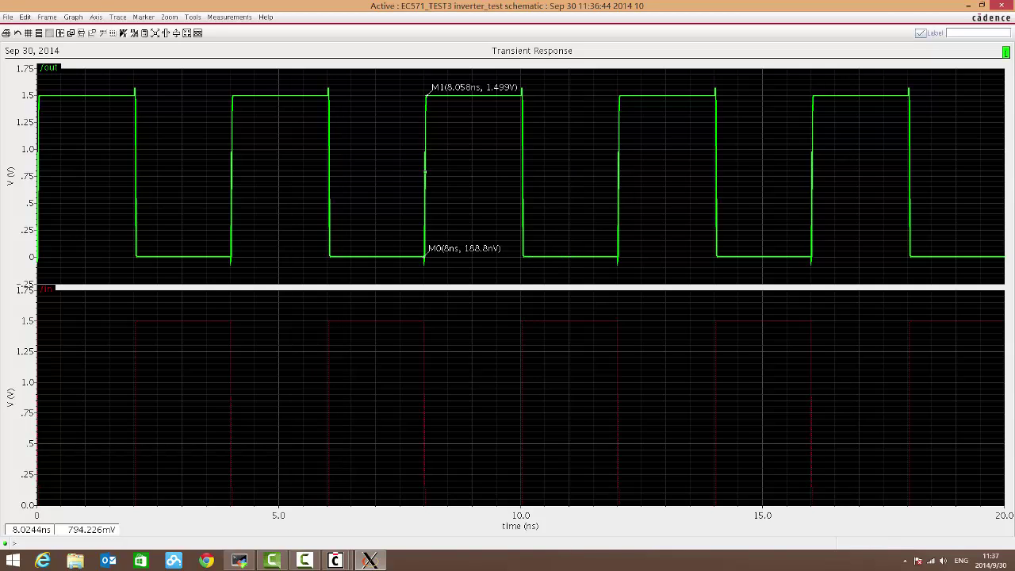
# Review the plot's image-saving options for location, file name, format and white background without saving, and close the plot.
pyautogui.click(8, 17)
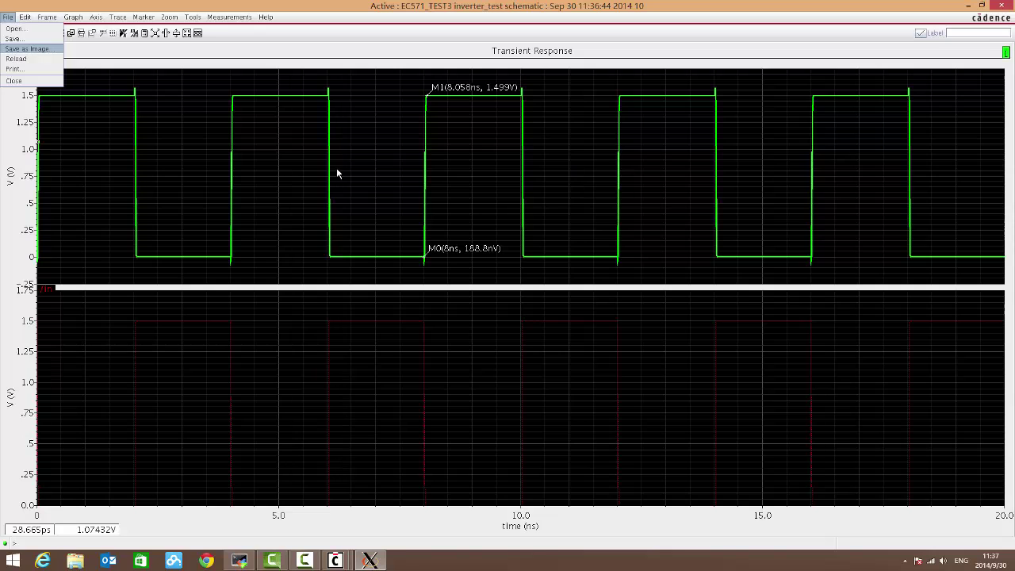
pyautogui.moveTo(138, 11); pyautogui.dragTo(534, 119)
pyautogui.click(608, 250)
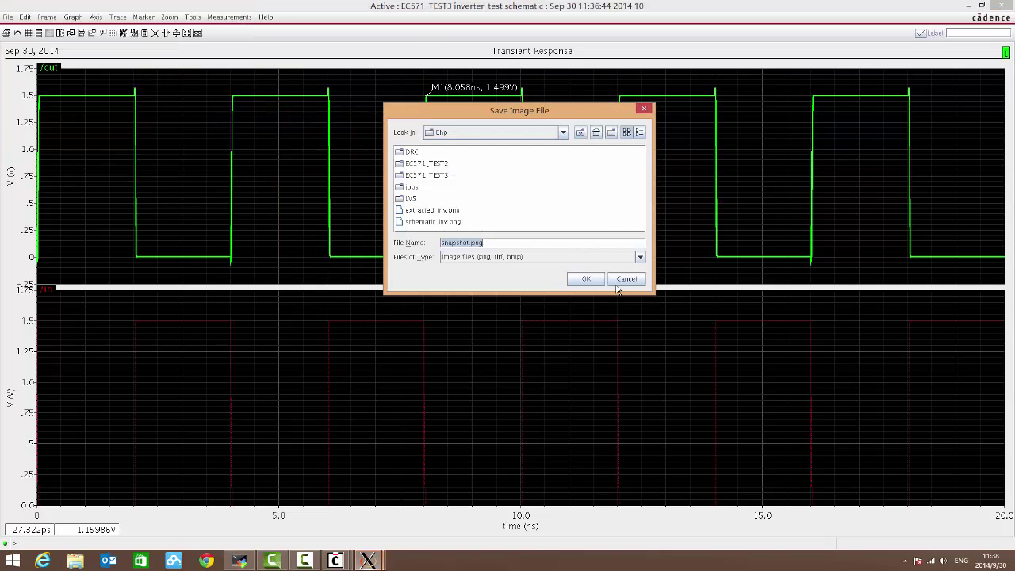
pyautogui.click(627, 280)
pyautogui.moveTo(474, 250); pyautogui.dragTo(432, 250)
pyautogui.click(476, 247)
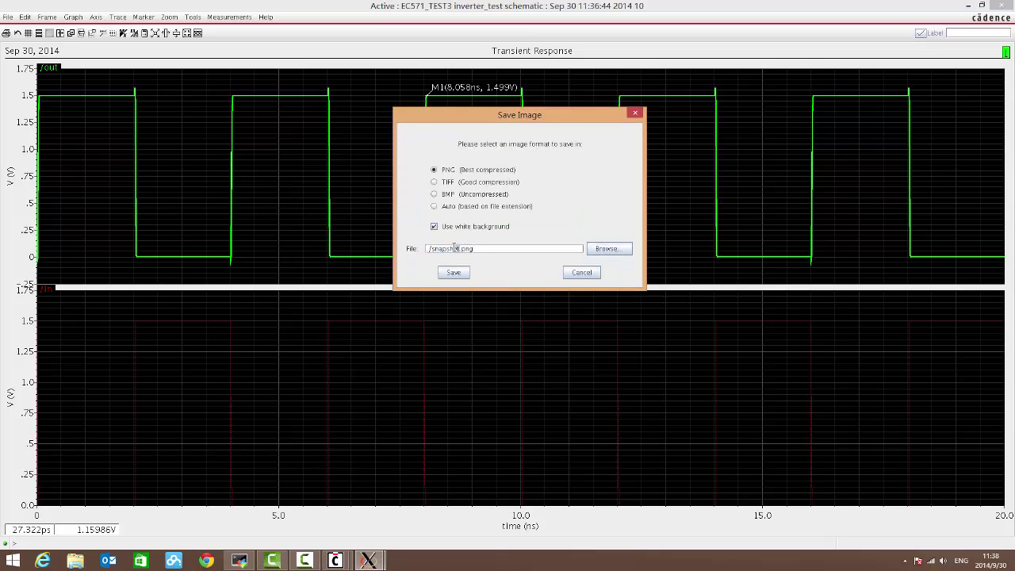
pyautogui.moveTo(446, 249); pyautogui.dragTo(486, 247)
pyautogui.click(483, 248)
pyautogui.click(456, 228)
pyautogui.click(484, 228)
pyautogui.click(582, 273)
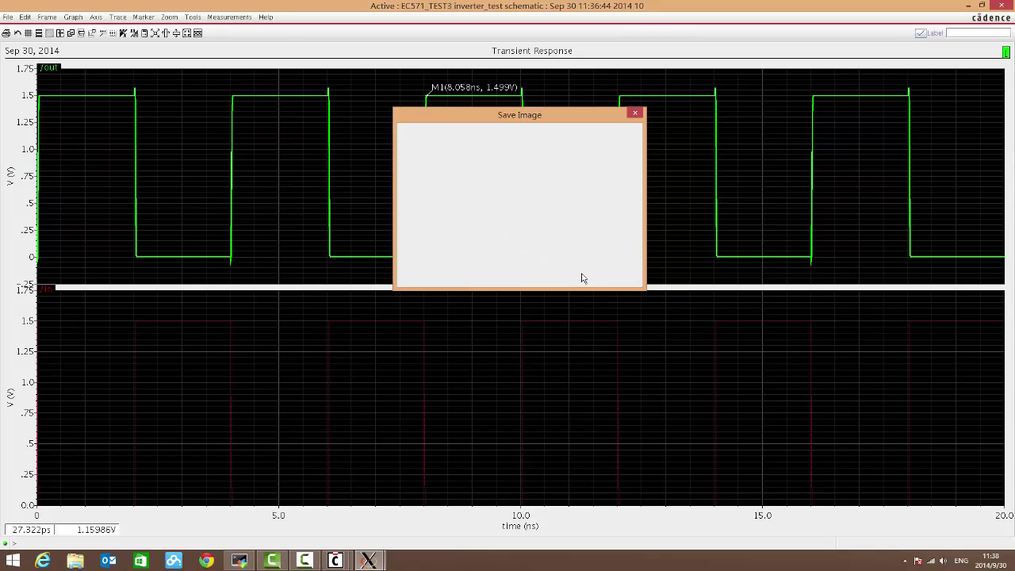
pyautogui.click(997, 5)
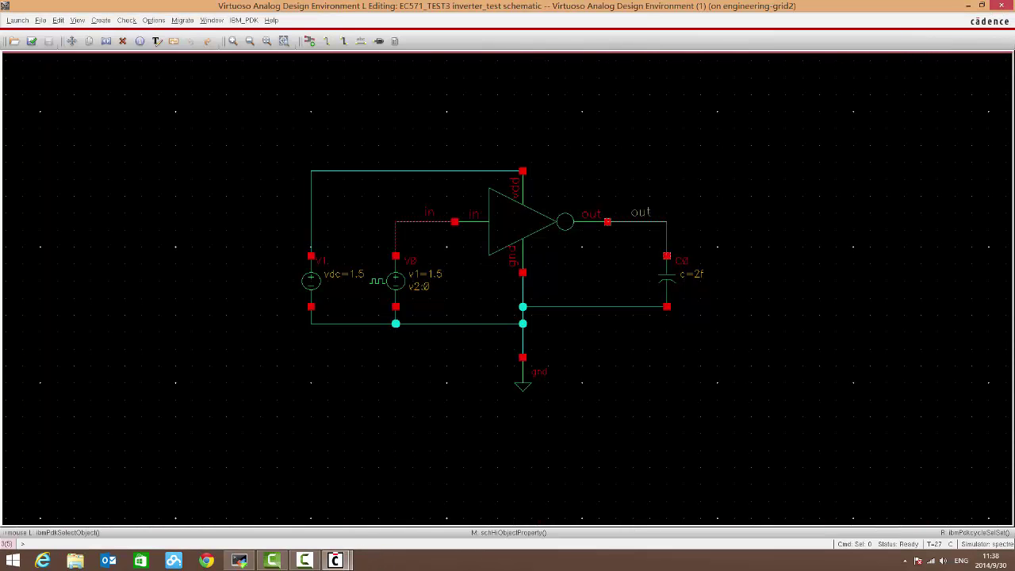
pyautogui.click(306, 561)
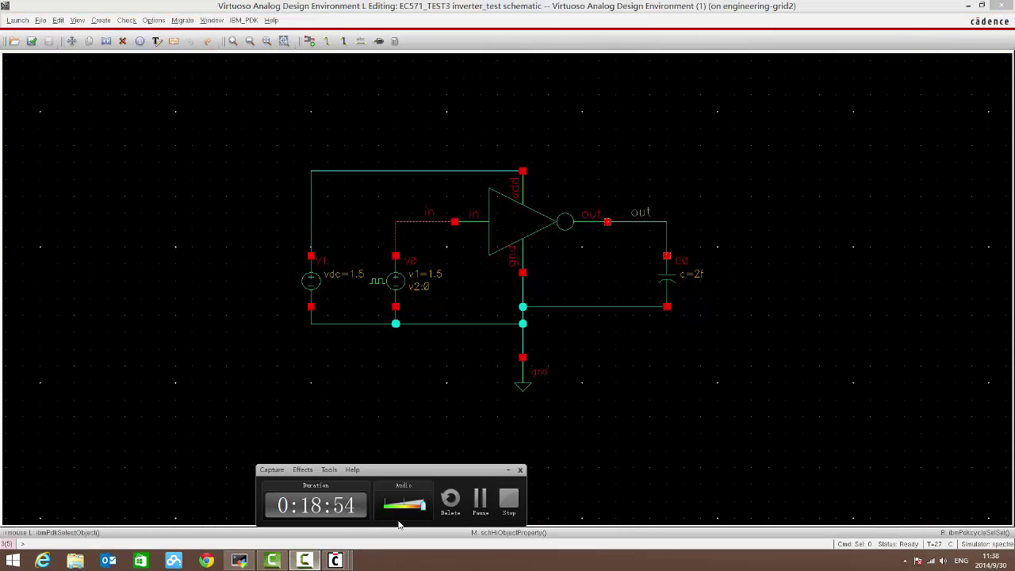
pyautogui.moveTo(429, 472); pyautogui.dragTo(530, 451)
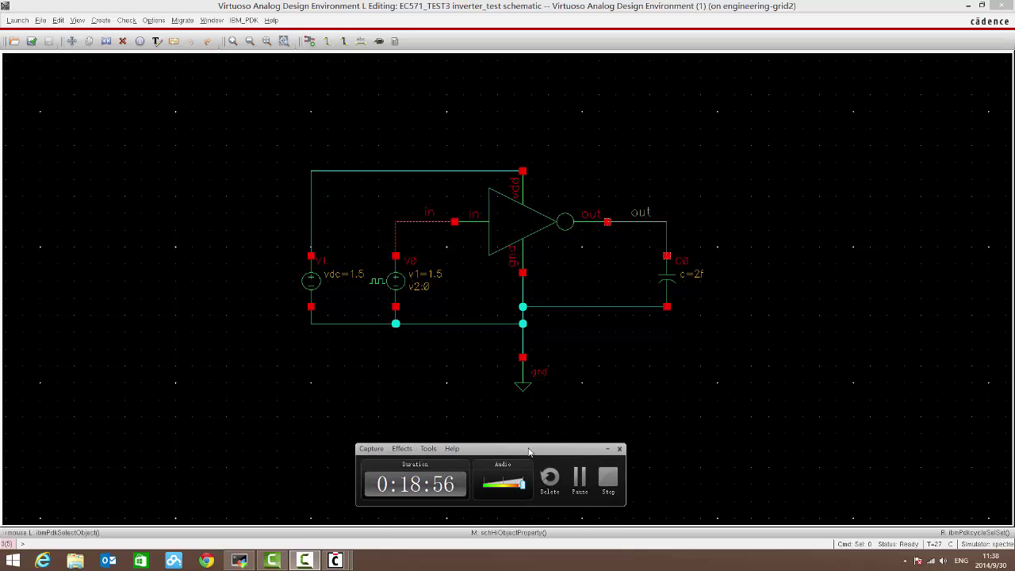